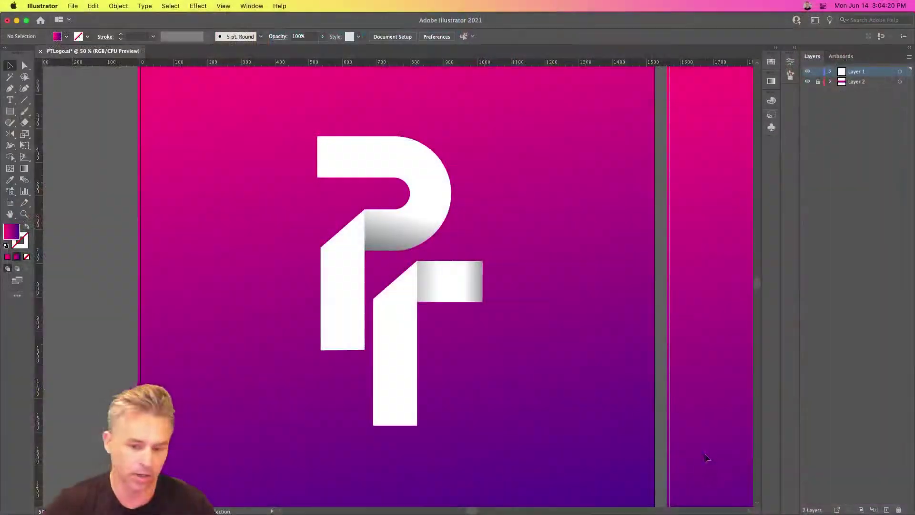
Add a text object containing the designer's full name and place it to the lower right of the PT monogram
click(371, 241)
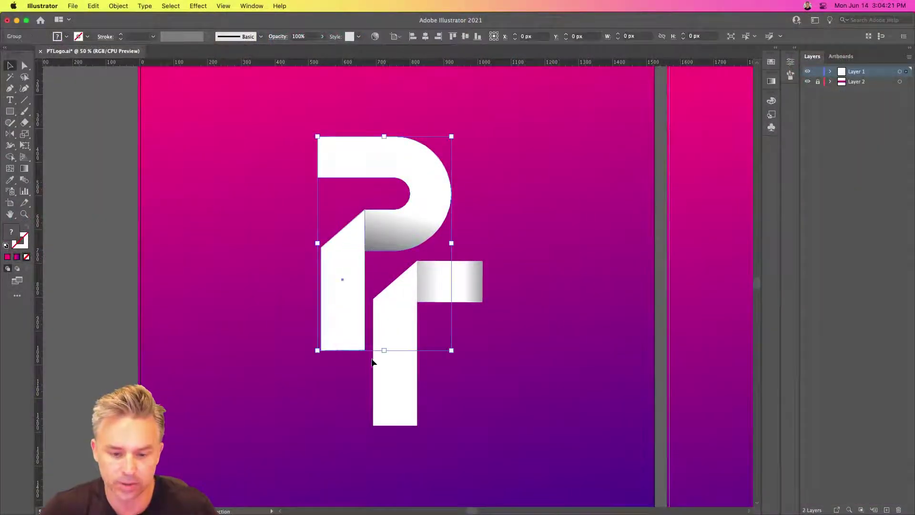
click(457, 276)
click(98, 253)
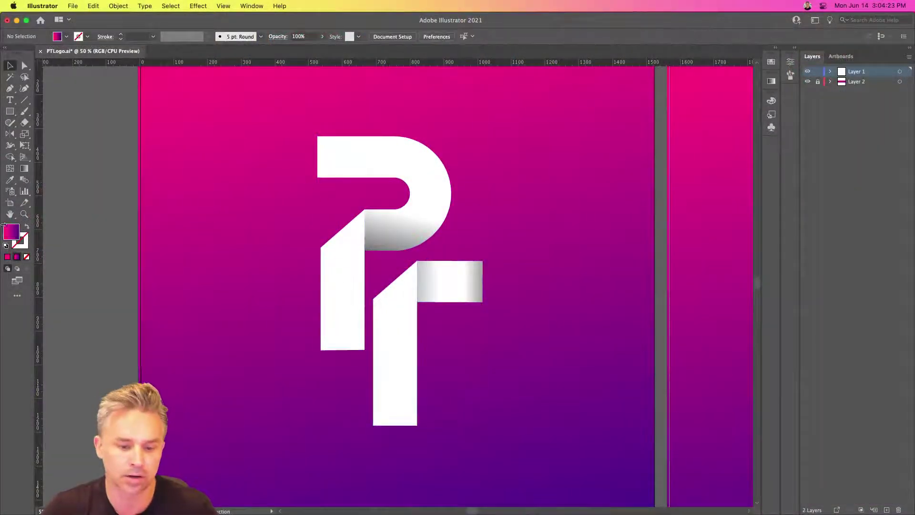
click(10, 100)
click(184, 218)
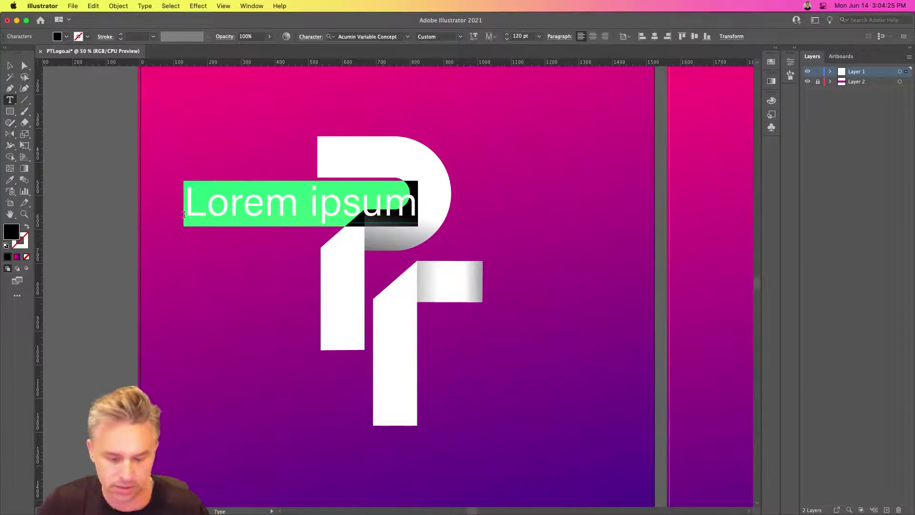
text(Paul Trani)
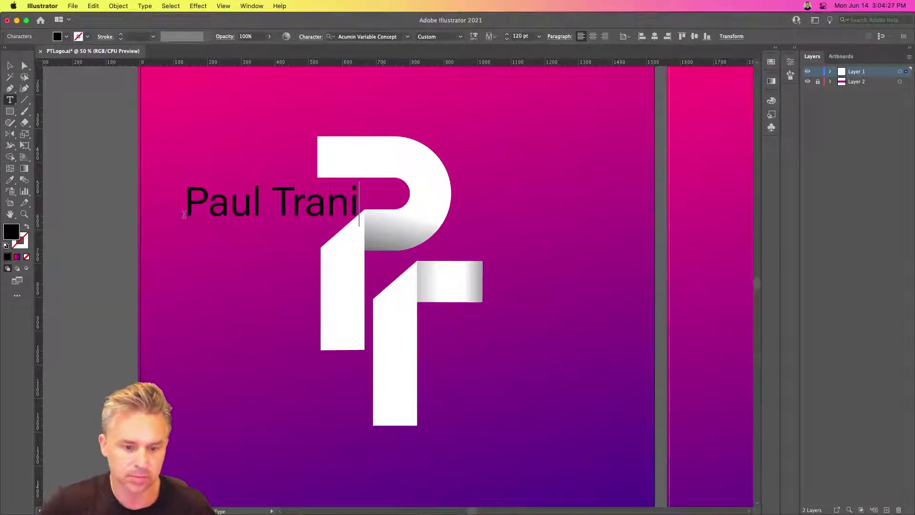
click(9, 65)
drag(263, 211, 548, 369)
Switch to Chrome, open the designer's portfolio website and examine how its sidebar logo combines the monogram with the name
click(448, 506)
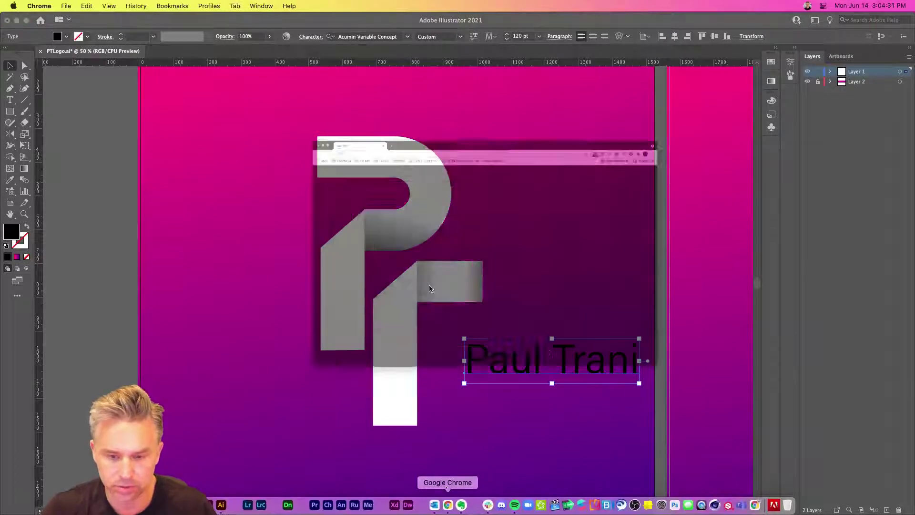
text(paultranisportfolio.com)
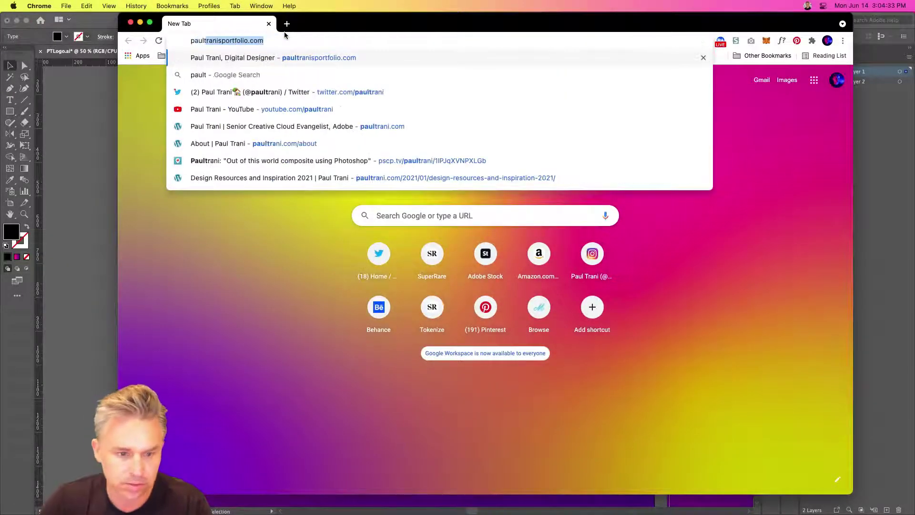
key(Return)
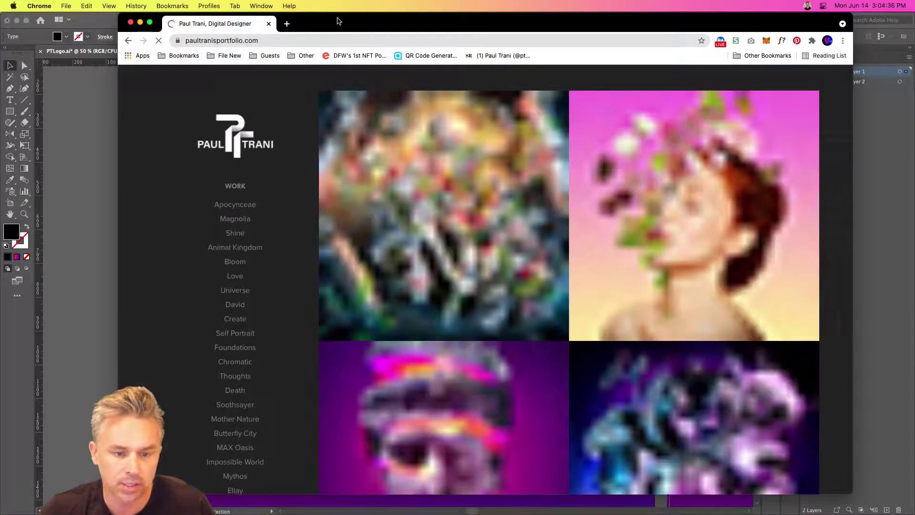
drag(337, 21, 332, 27)
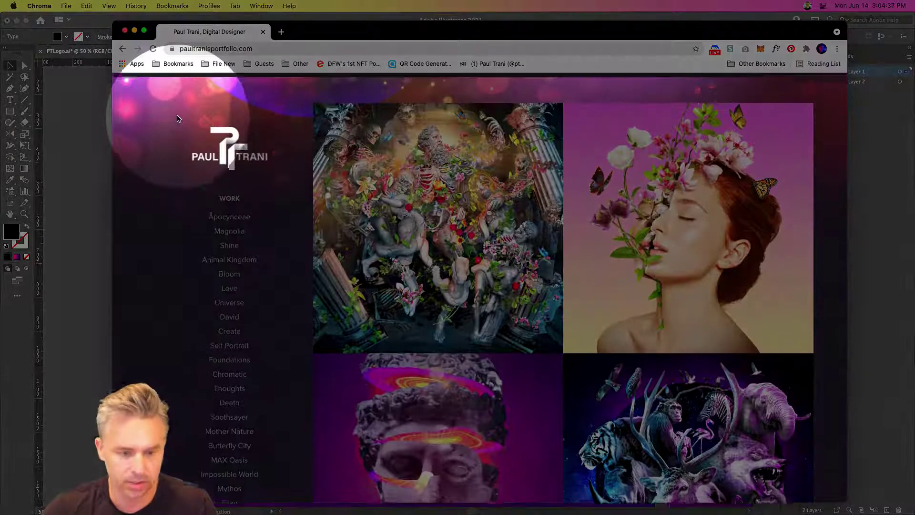
scroll(223, 158, down, 1)
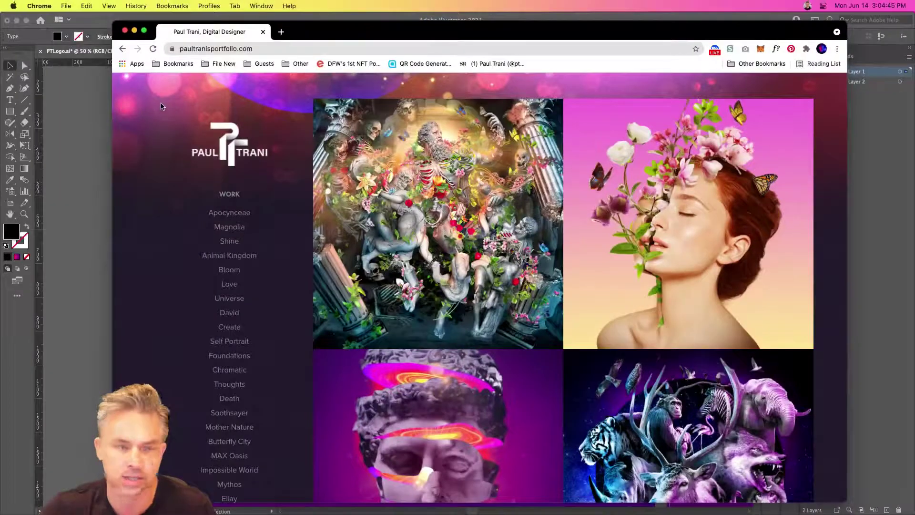
click(134, 31)
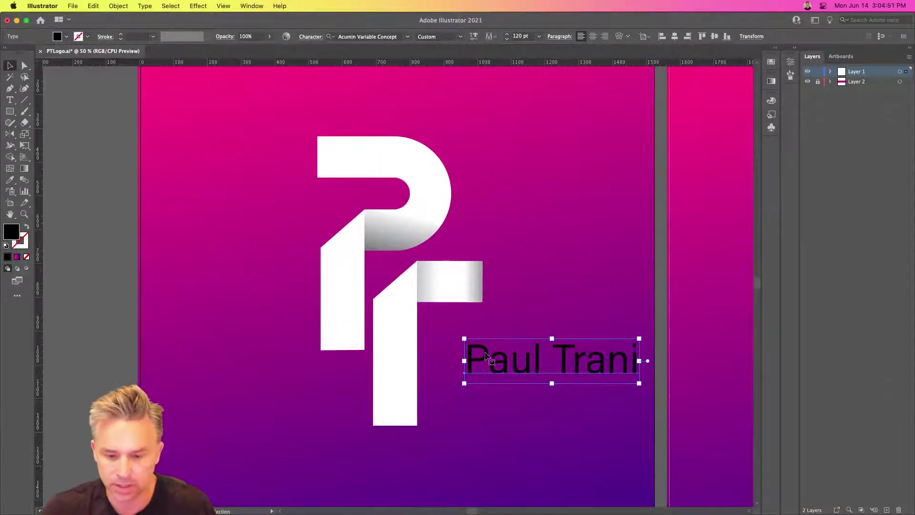
Delete the name text beside the monogram on the first artboard
drag(537, 365, 515, 367)
key(Delete)
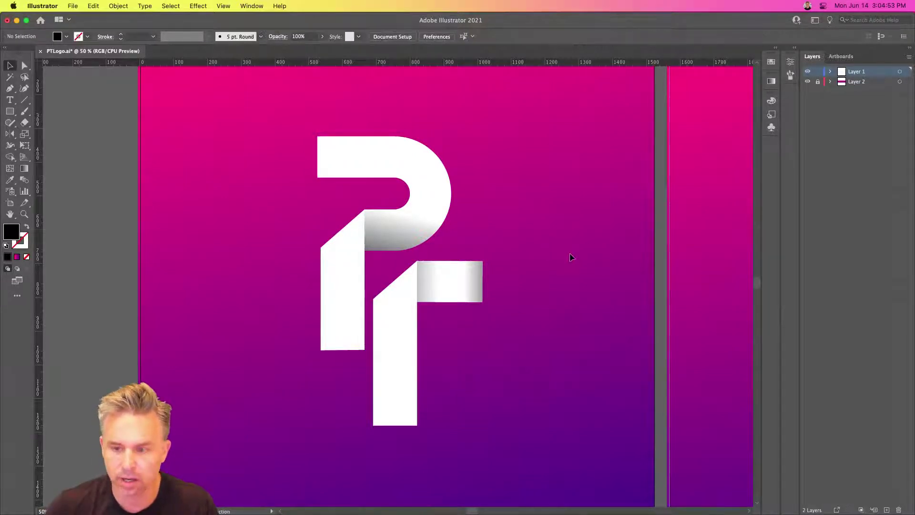
drag(579, 256, 268, 258)
drag(422, 255, 430, 218)
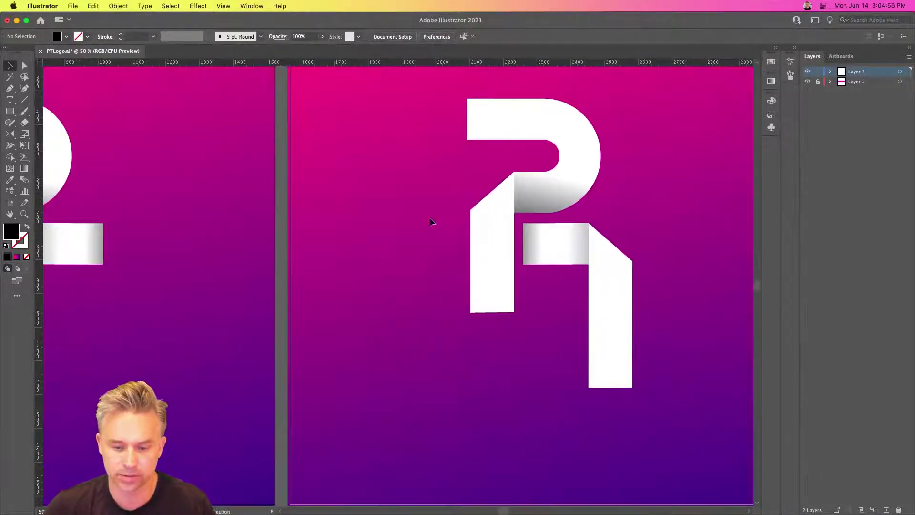
drag(275, 202, 604, 205)
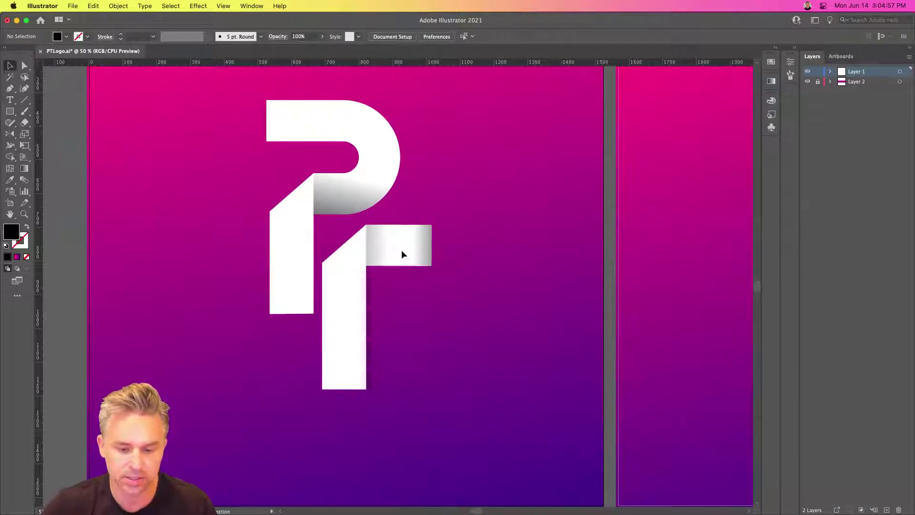
Reflect the T group on the first artboard across the vertical axis so its crossbar points toward the P
click(336, 284)
double_click(10, 134)
key(Return)
key(v)
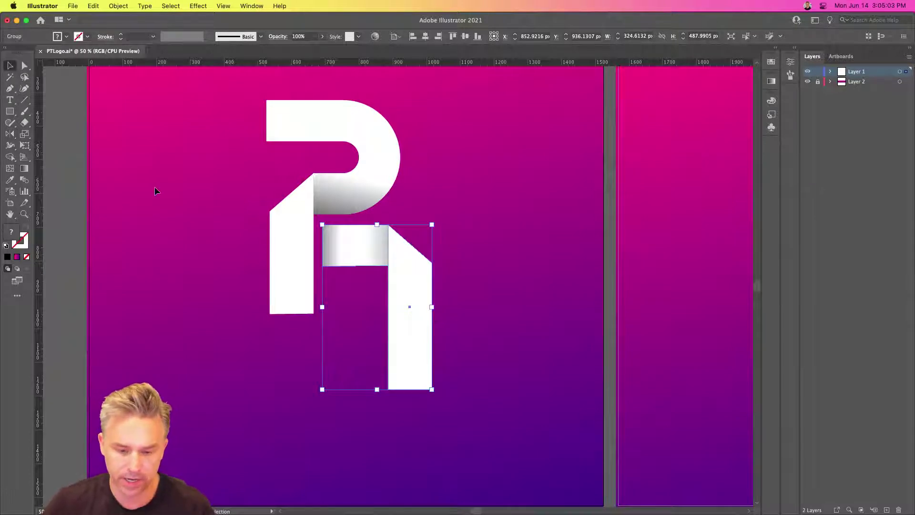
key(super+minus)
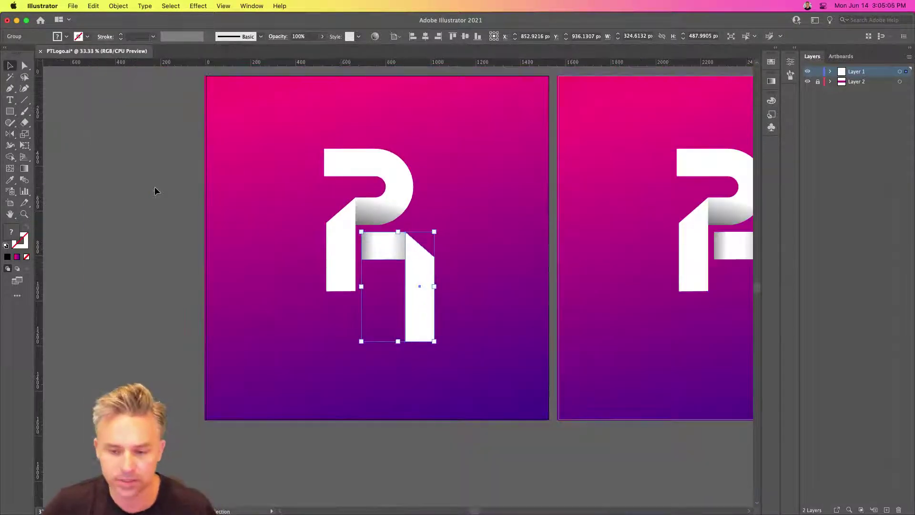
click(314, 212)
scroll(408, 188, right, 10)
scroll(325, 246, right, 8)
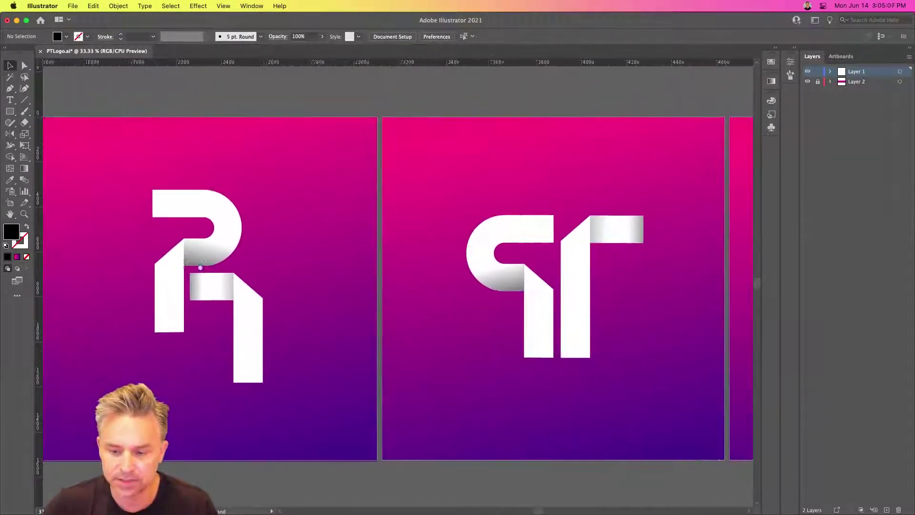
scroll(193, 329, left, 10)
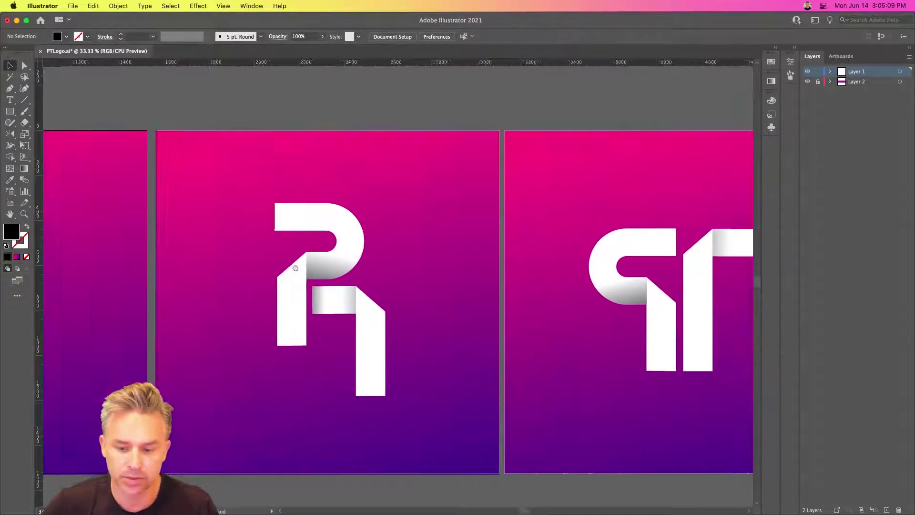
Reflect the T group on the second artboard across the vertical axis so its crossbar points away from the P
click(591, 298)
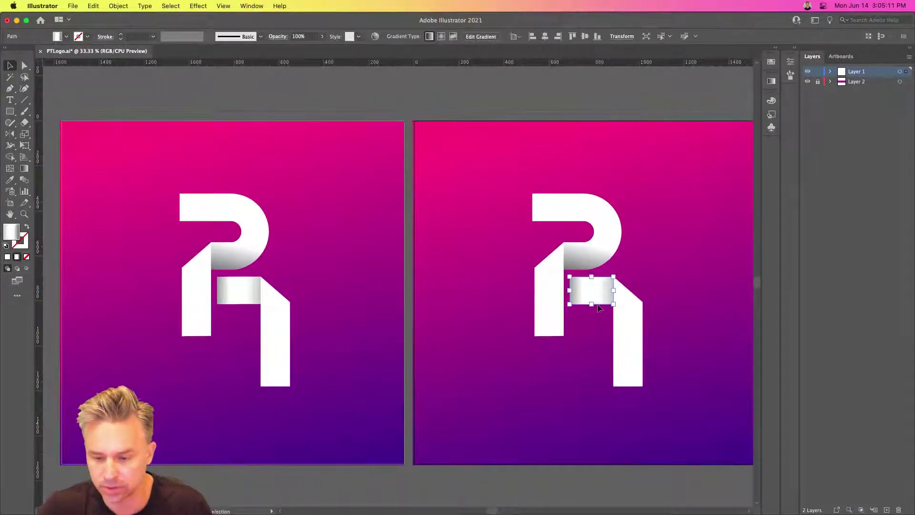
shift+click(620, 327)
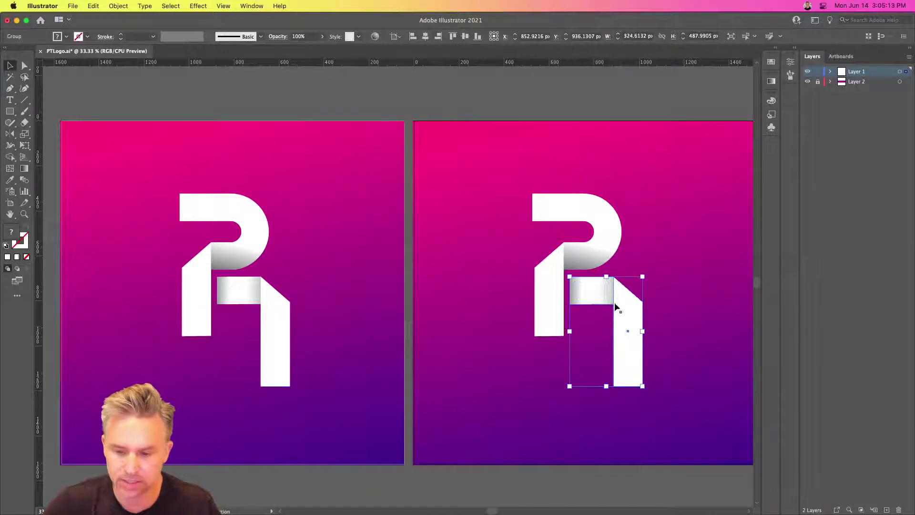
right_click(591, 286)
click(612, 375)
click(8, 134)
double_click(8, 135)
key(Return)
click(9, 66)
Reflect the P group on the second artboard across the vertical axis
click(549, 209)
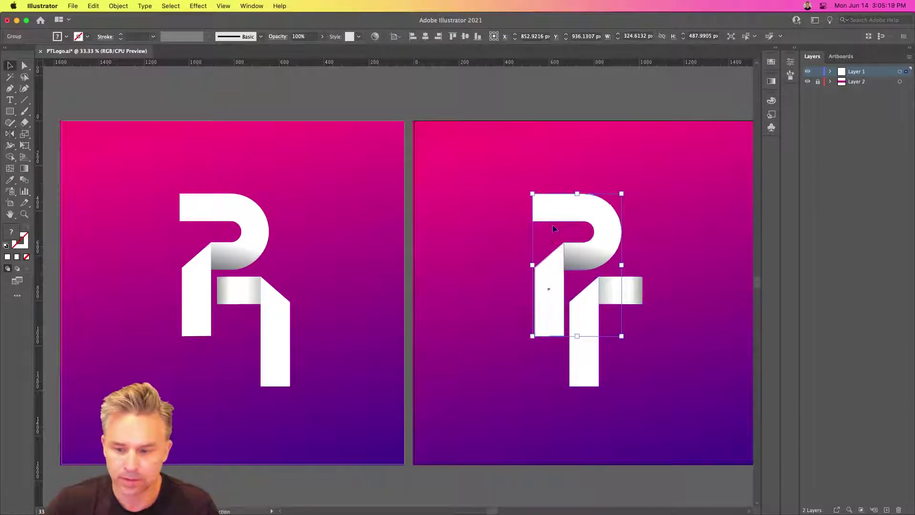
double_click(8, 135)
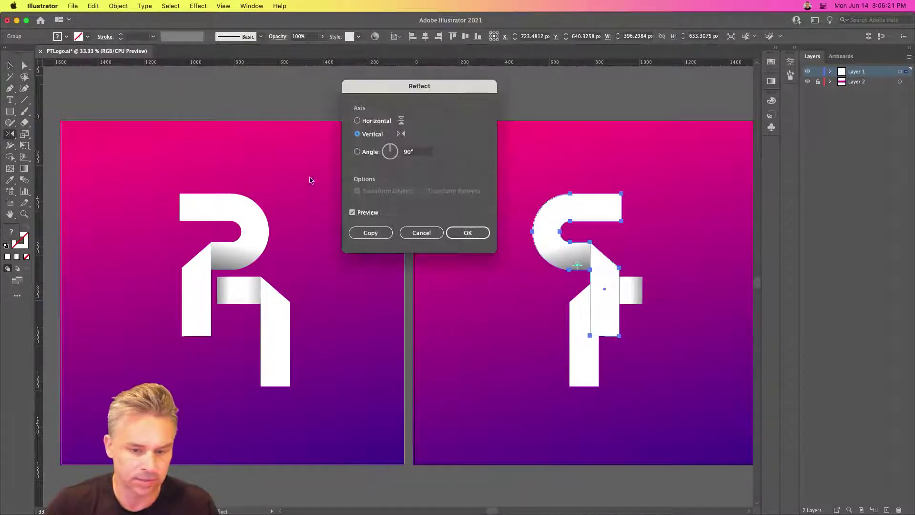
click(467, 234)
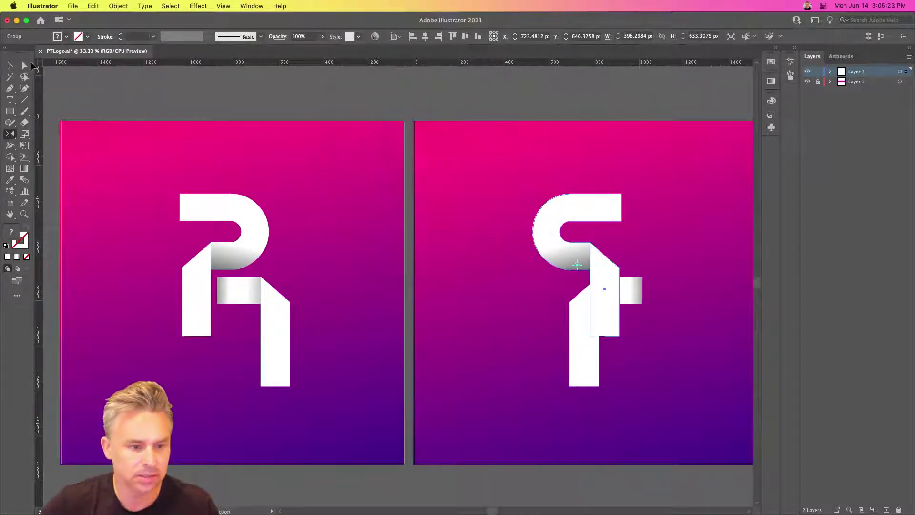
key(v)
Arrange the mirrored P and the T side by side with their tops roughly level near the middle of the second artboard
drag(542, 219, 486, 316)
key(super+shift+a)
drag(536, 376, 581, 312)
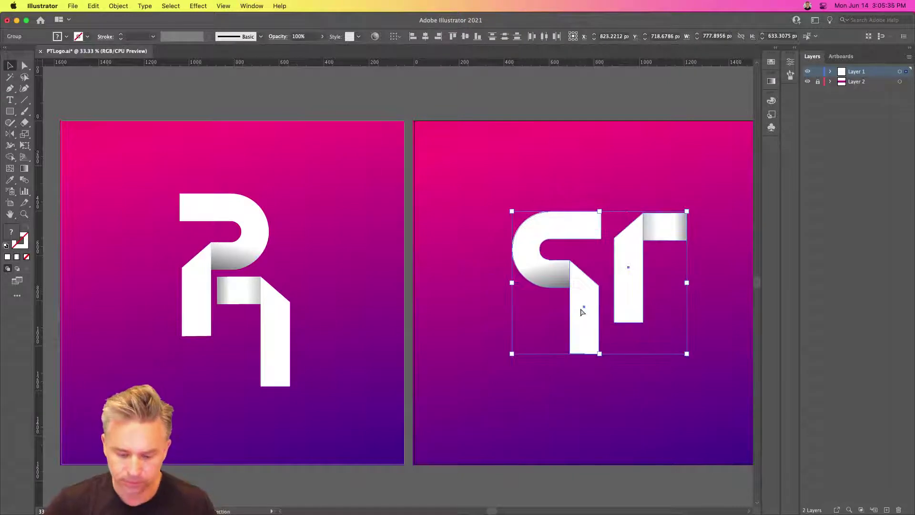
Lengthen the T's stem on the second artboard down to the P's baseline, making it about 624 px tall
key(super+equal)
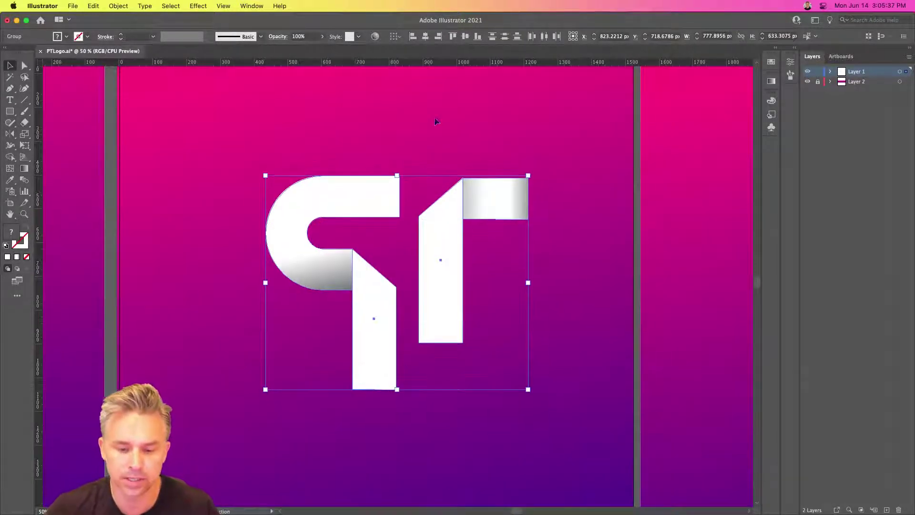
click(179, 165)
click(24, 65)
drag(471, 365, 413, 388)
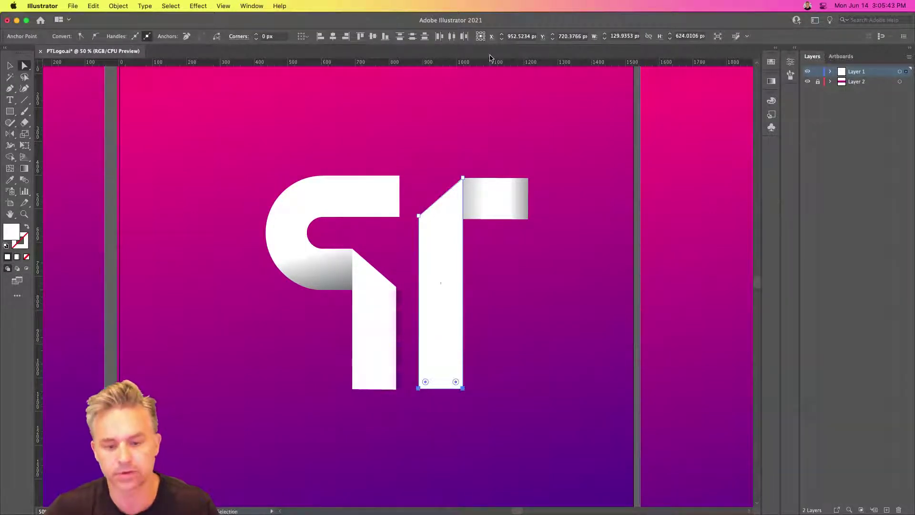
drag(490, 55, 492, 58)
Extend the right end of the T's gradient crossbar on the second artboard to a width of about 245 px
drag(503, 148, 538, 234)
key(shift+Right)
key(shift+Right)
key(shift+Right)
key(shift+Right)
key(shift+Right)
key(shift+Right)
key(shift+Right)
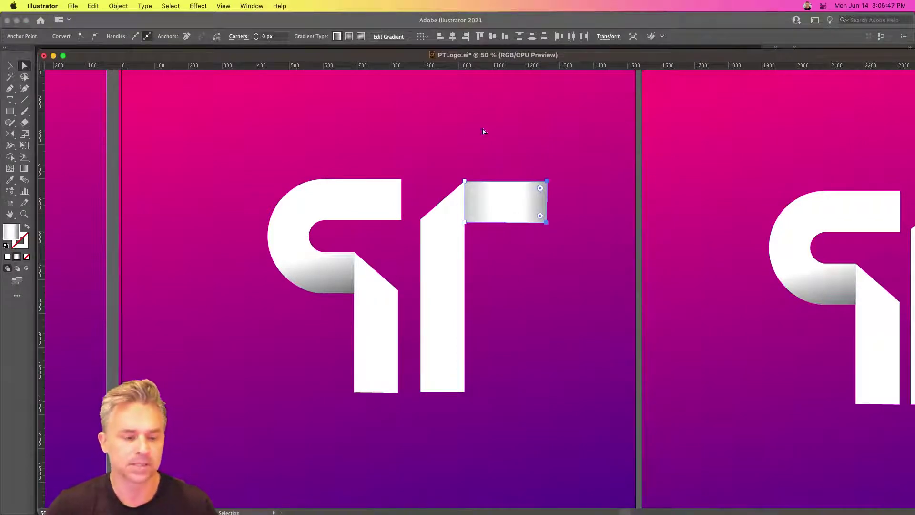
Dock the floating document window back into the main workspace and clear the selection
click(10, 66)
mouse_move(75, 59)
mouse_down()
mouse_move(72, 50)
mouse_move(84, 53)
mouse_up()
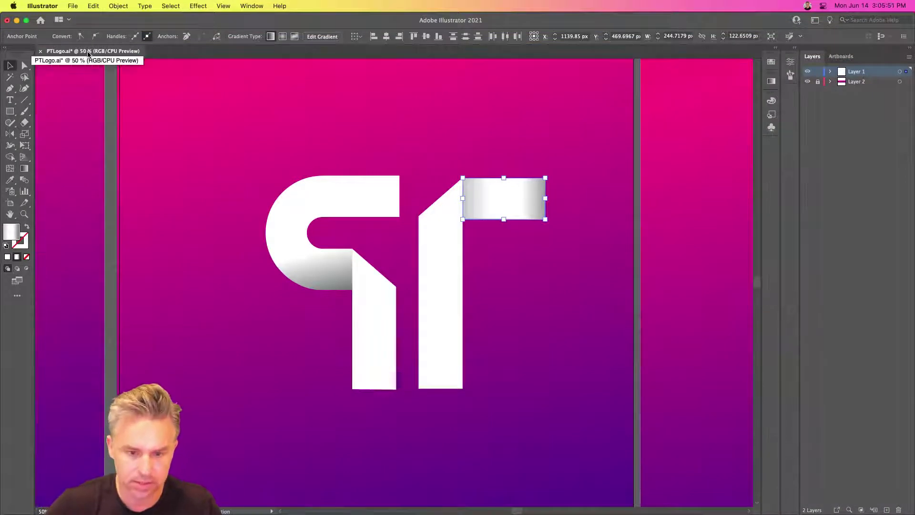
click(296, 113)
Delete the side-by-side monogram from the second artboard
key(super+minus)
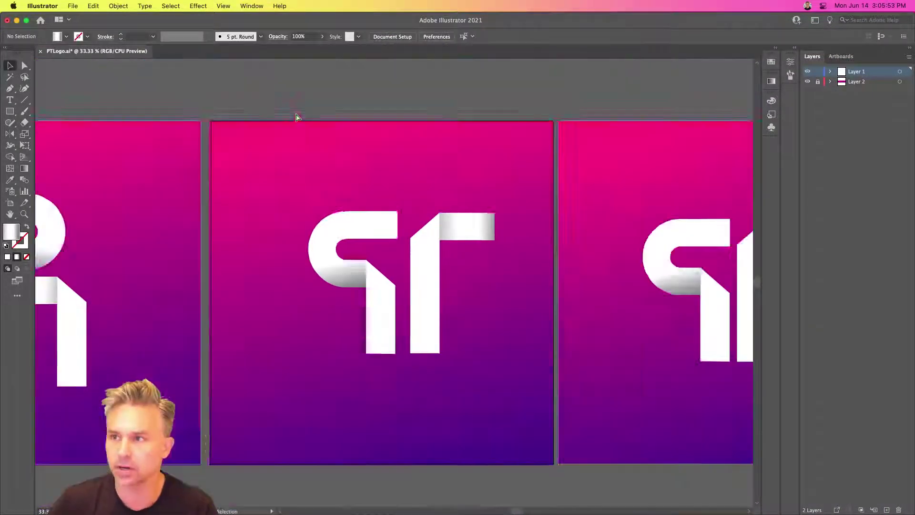
key(super+minus)
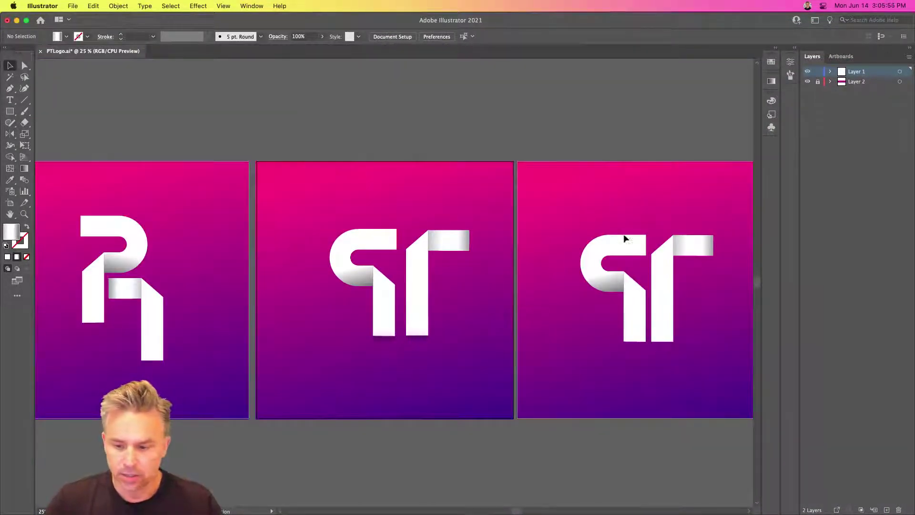
drag(719, 351, 575, 224)
drag(306, 206, 486, 352)
key(Delete)
Place the first artboard's stacked monogram with the reflected T on the second artboard
click(89, 288)
drag(88, 288, 347, 288)
click(382, 145)
drag(387, 219, 307, 204)
key(super+equal)
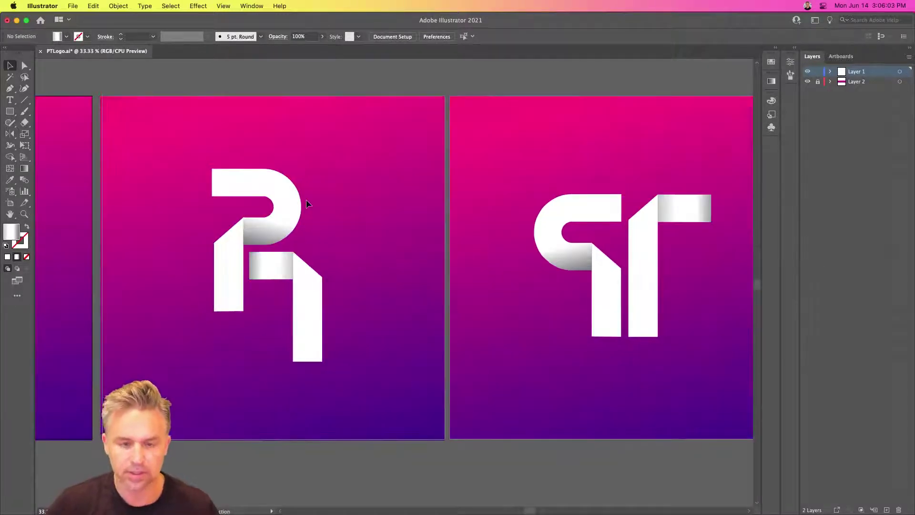
drag(359, 255, 332, 273)
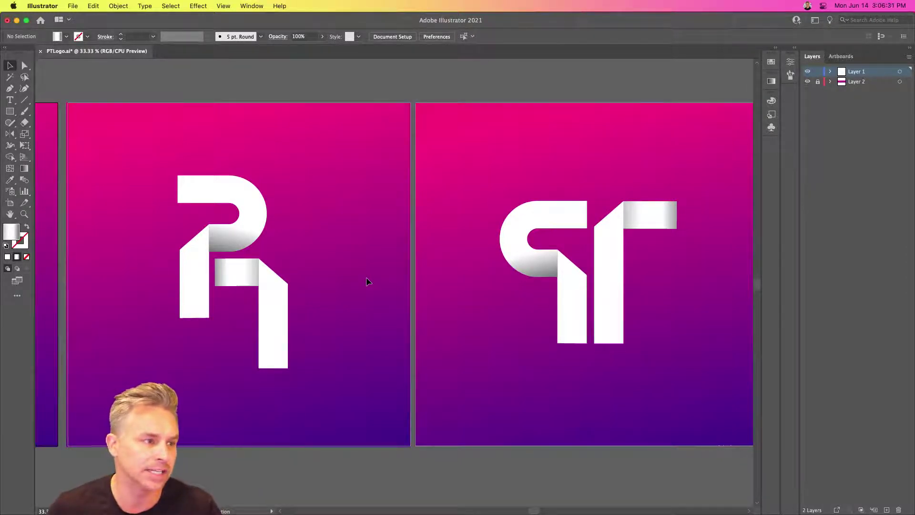
click(368, 241)
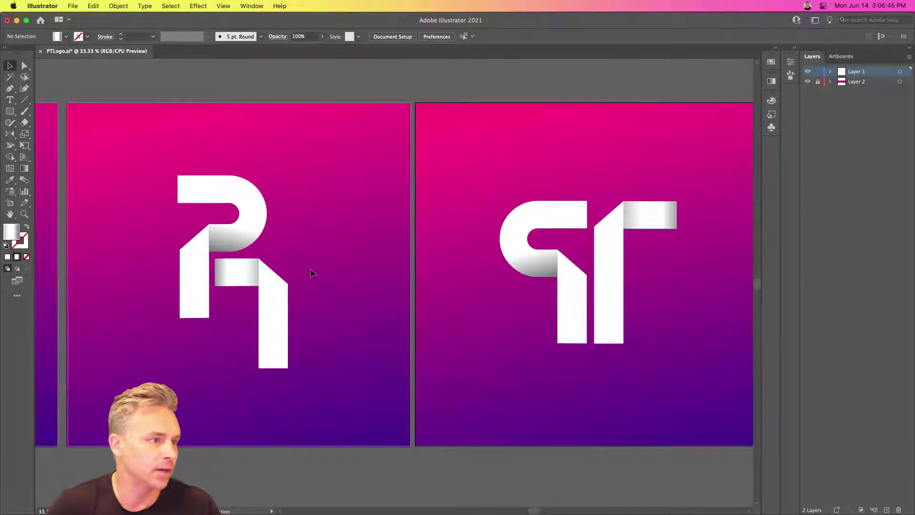
key(super+space)
click(231, 110)
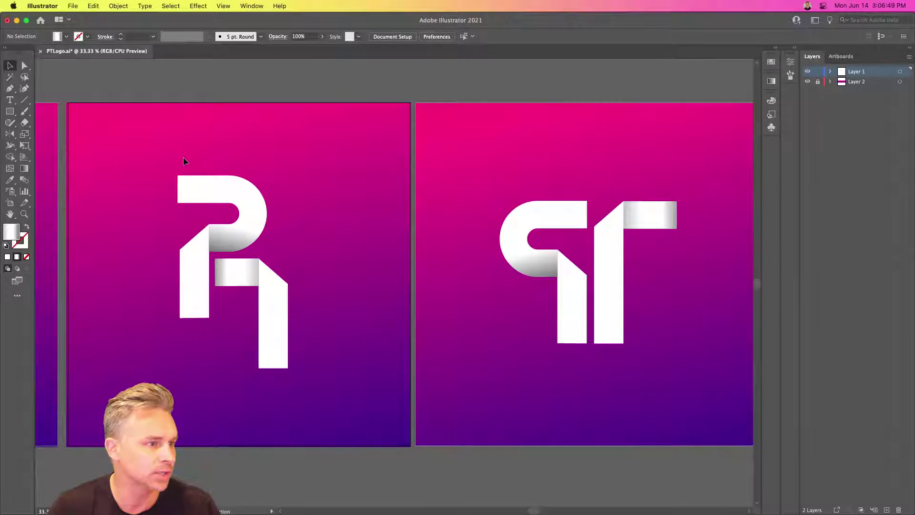
click(509, 255)
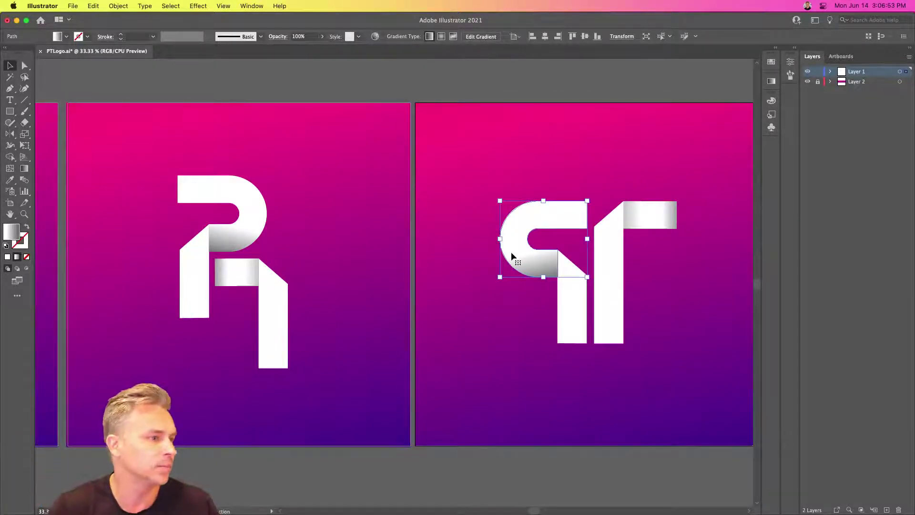
click(485, 295)
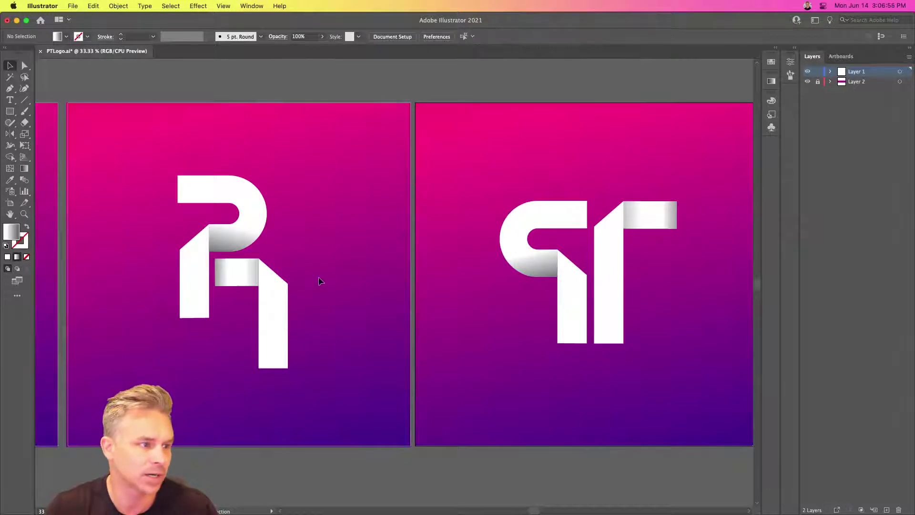
Compare the stacked monogram with the side-by-side version and the smaller variations on the other artboards
key(space)
drag(314, 274, 481, 281)
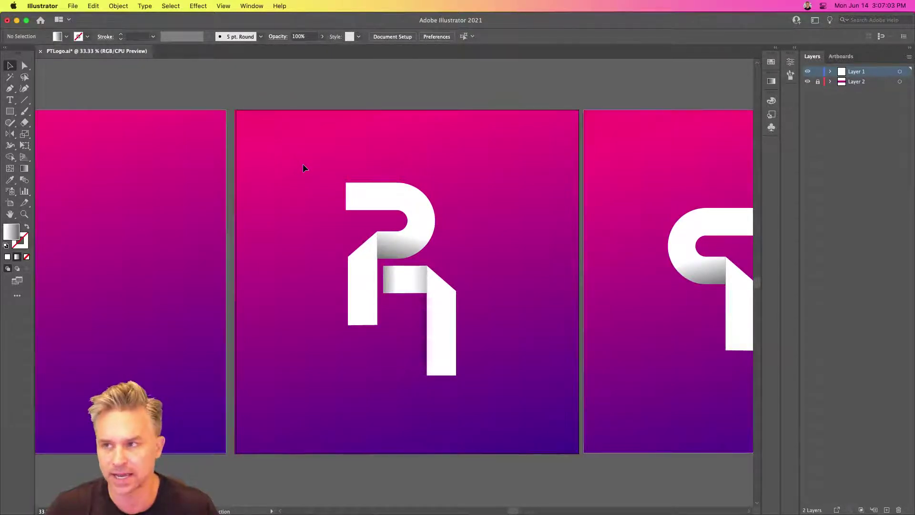
drag(299, 162, 493, 400)
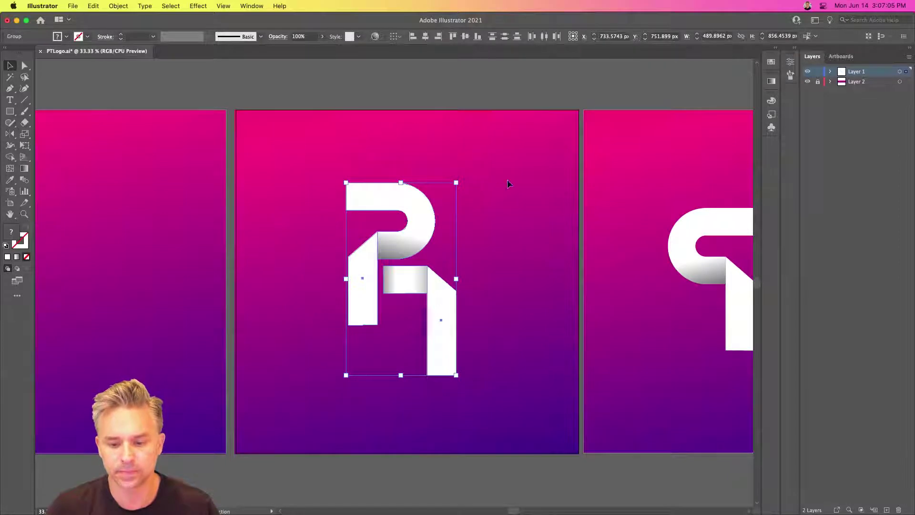
click(615, 228)
scroll(616, 229, right, 10)
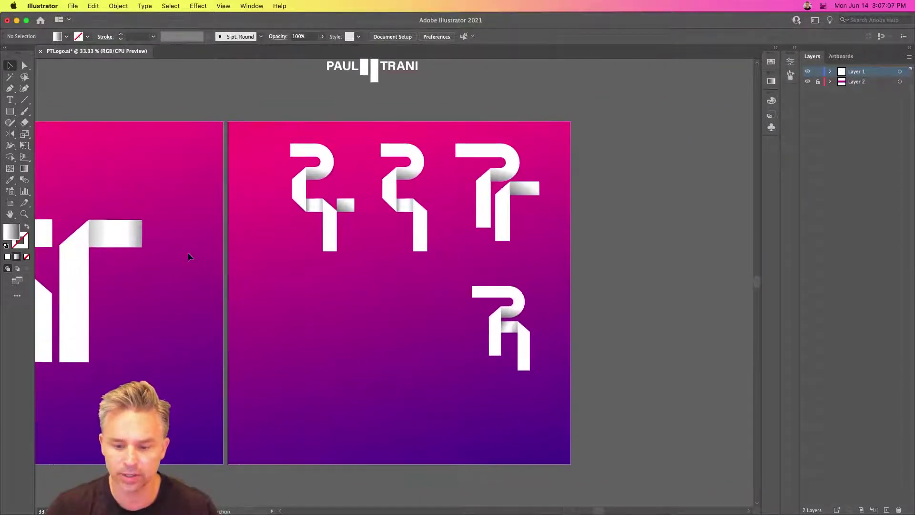
key(super+equal)
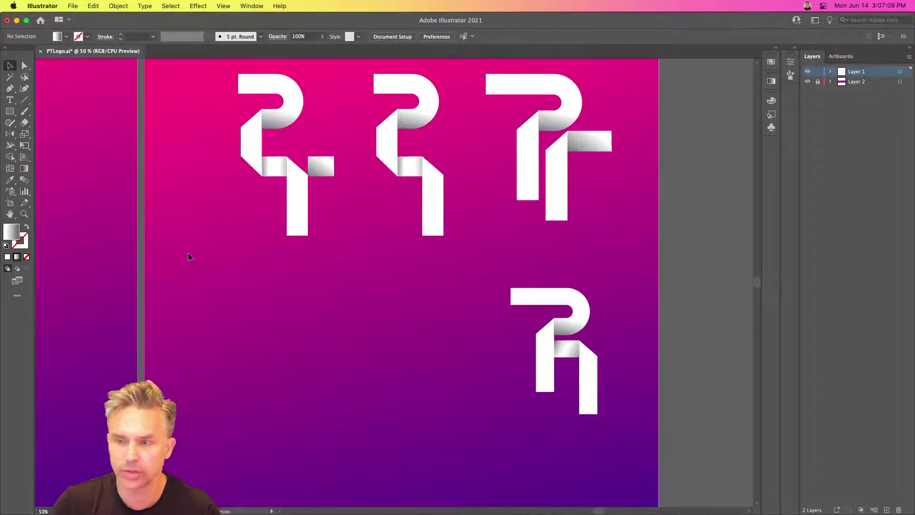
drag(297, 100, 309, 136)
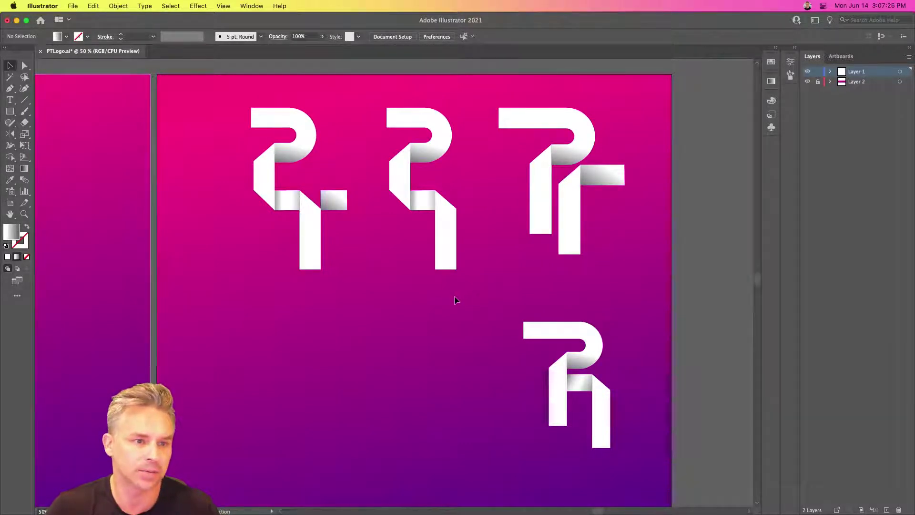
drag(232, 284, 209, 284)
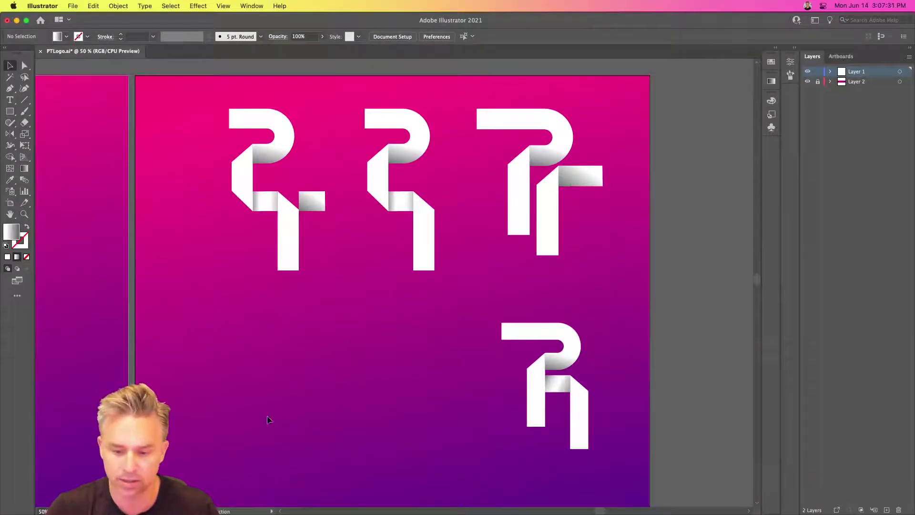
drag(269, 420, 715, 402)
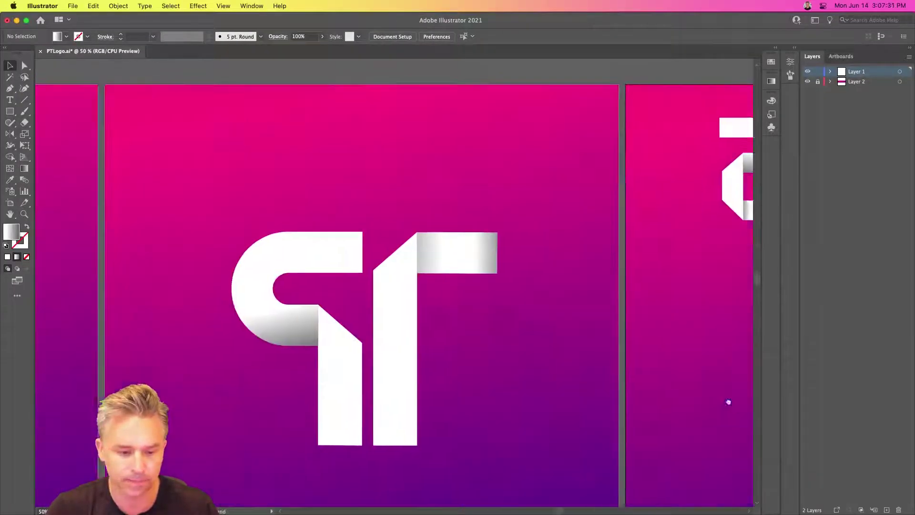
drag(357, 343, 501, 270)
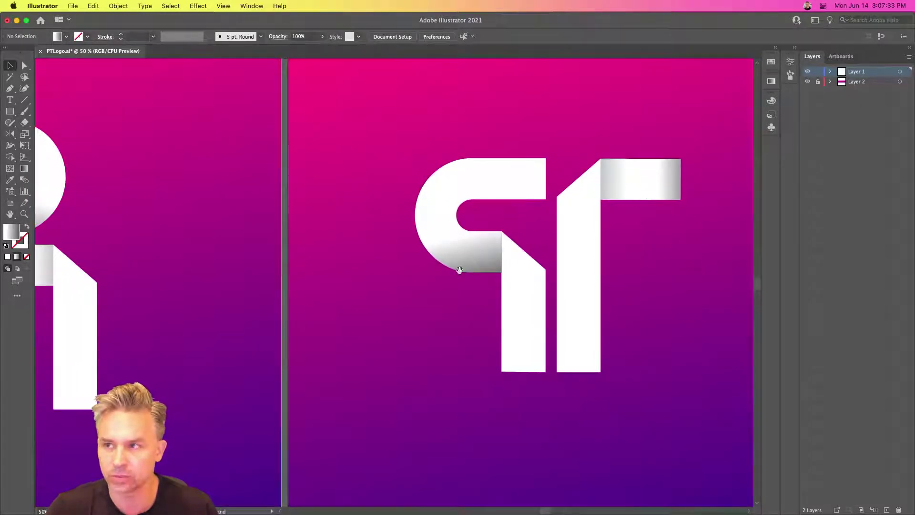
drag(184, 278, 589, 278)
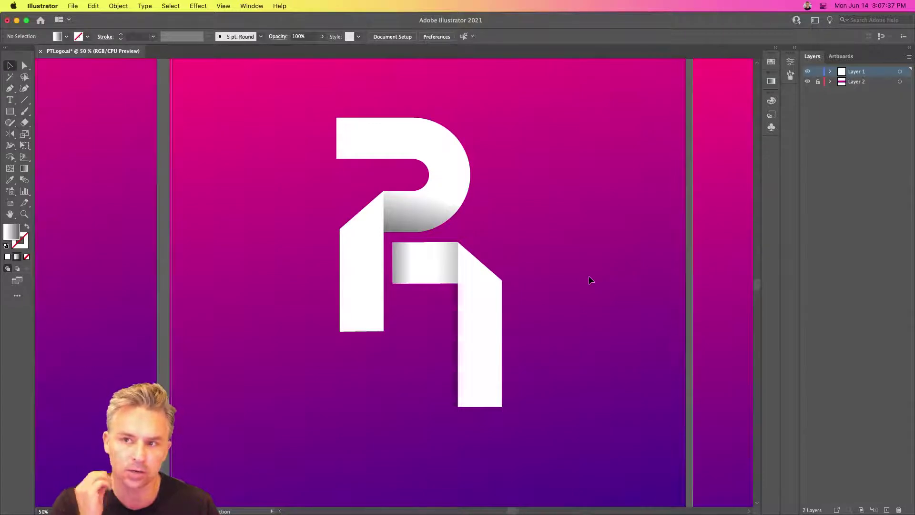
drag(625, 246, 605, 256)
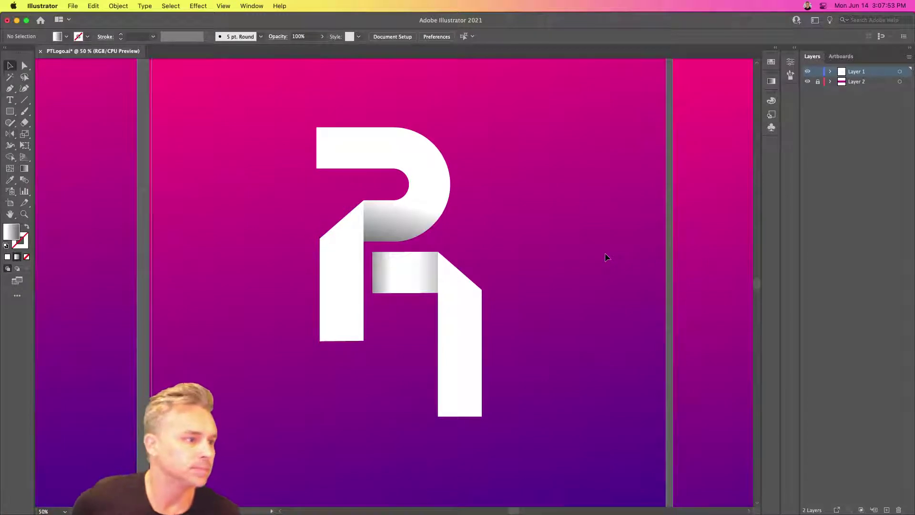
scroll(605, 257, up, 2)
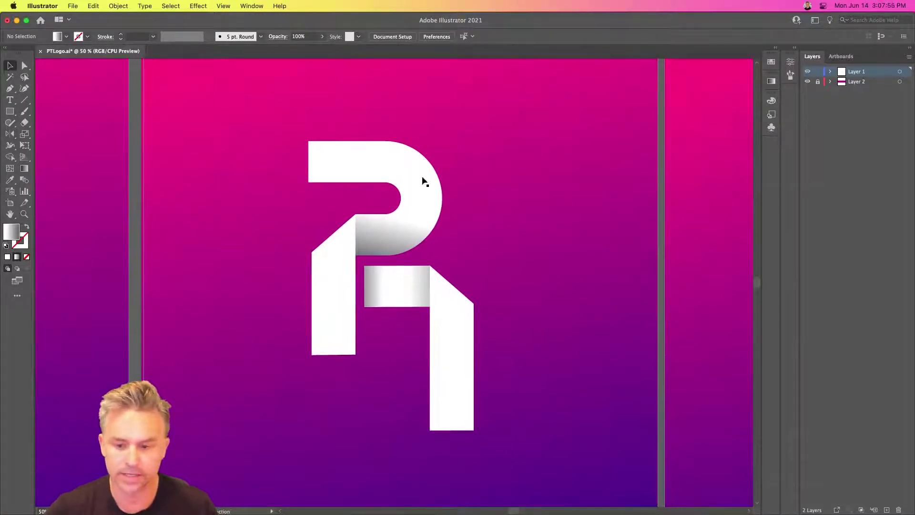
Place the second artboard's stacked monogram on the empty first artboard, left of its centre
drag(267, 124, 567, 476)
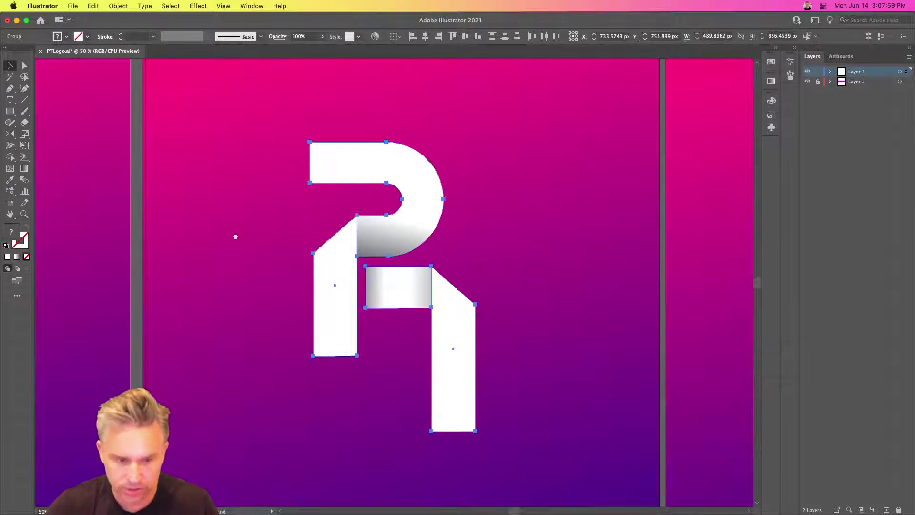
drag(235, 235, 476, 230)
drag(564, 265, 93, 273)
scroll(339, 251, left, 5)
drag(307, 251, 253, 248)
drag(182, 195, 217, 196)
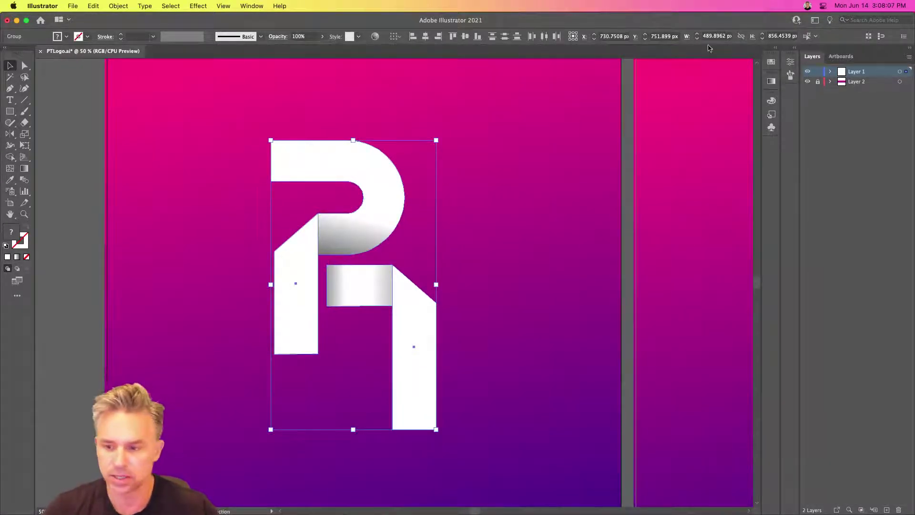
Bring up the advanced Recolor Artwork options for the first artboard's monogram and set the number of colors to 3
click(73, 5)
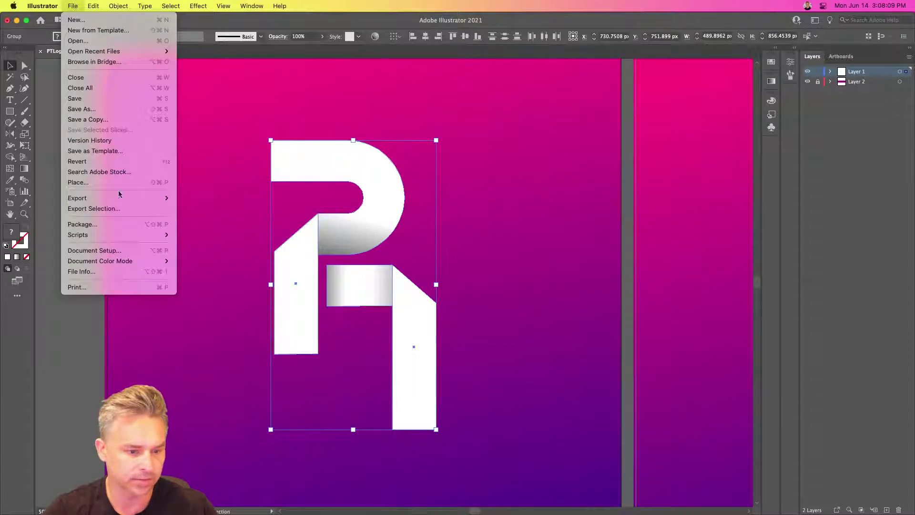
mouse_move(91, 6)
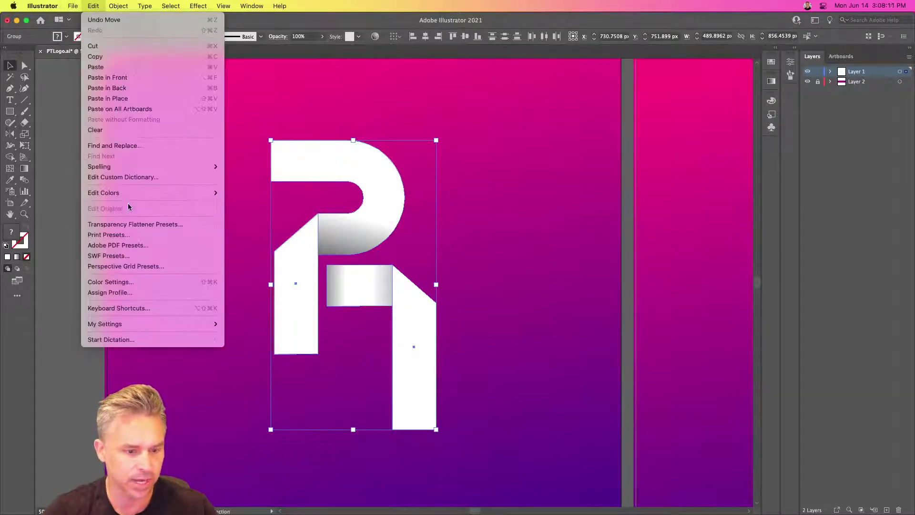
mouse_move(128, 193)
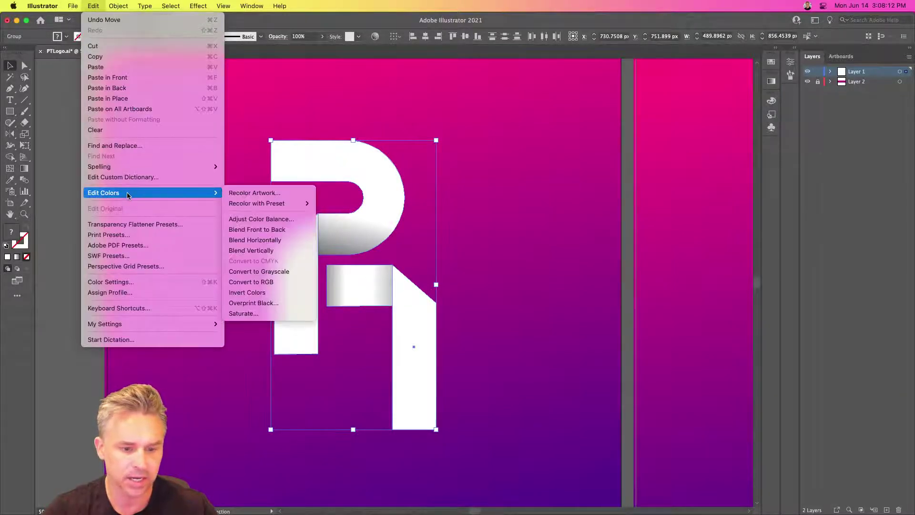
click(236, 195)
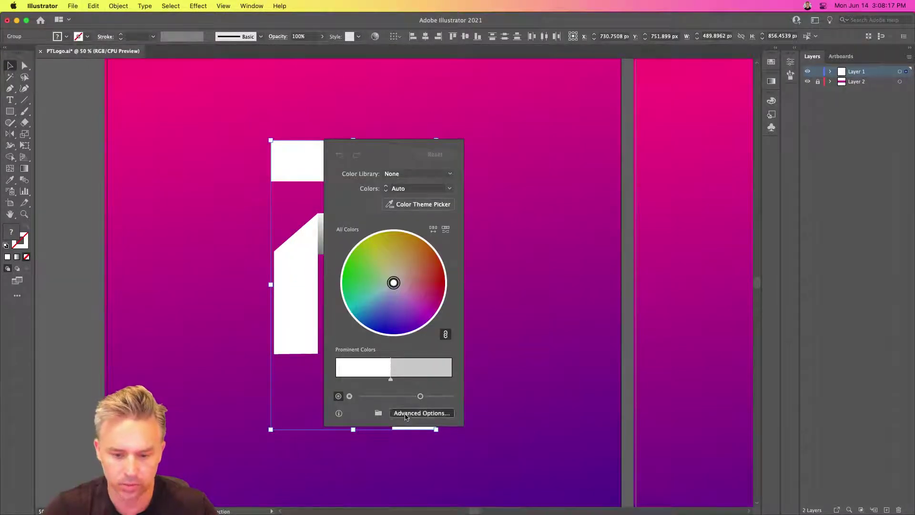
click(422, 413)
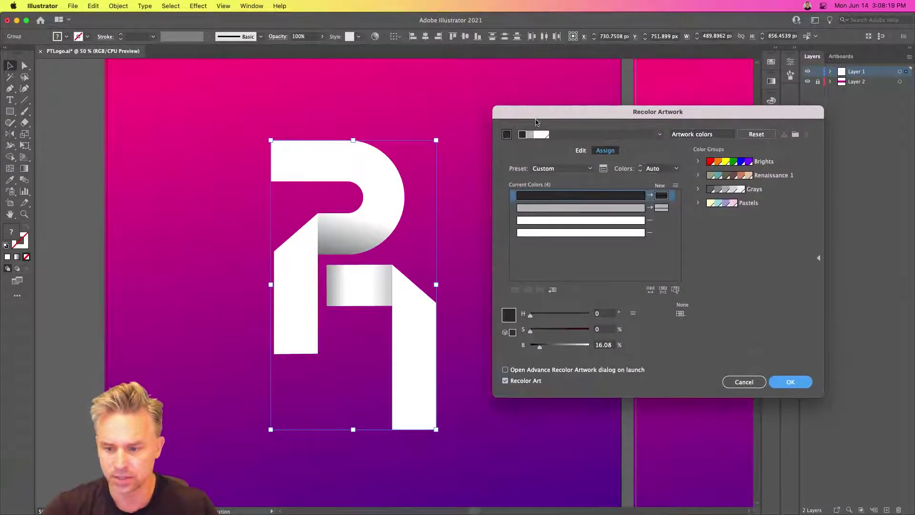
drag(583, 232, 582, 223)
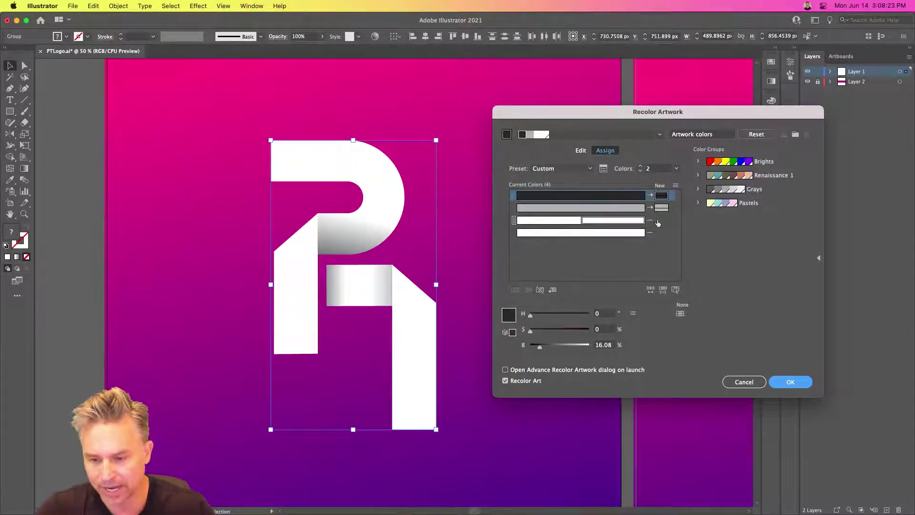
click(641, 166)
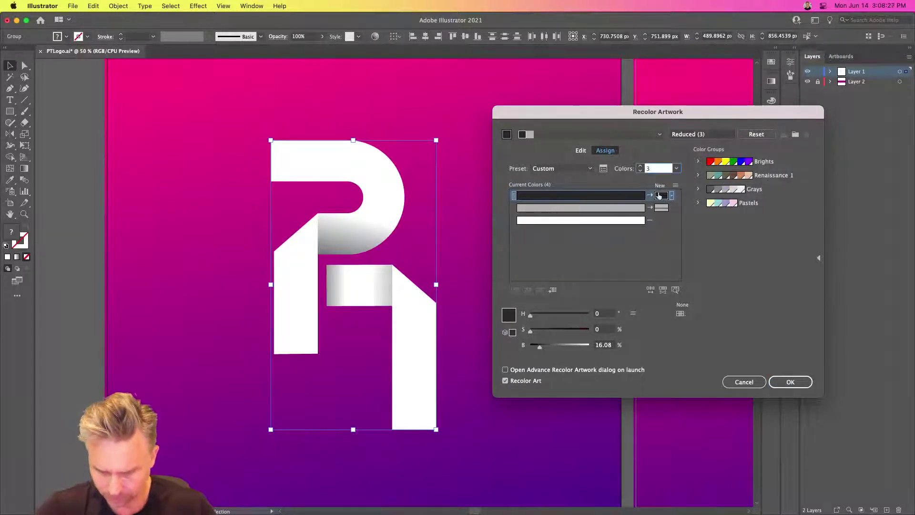
Examine the dark color's tint method options and the color wheel for the reduced monogram colors
click(672, 196)
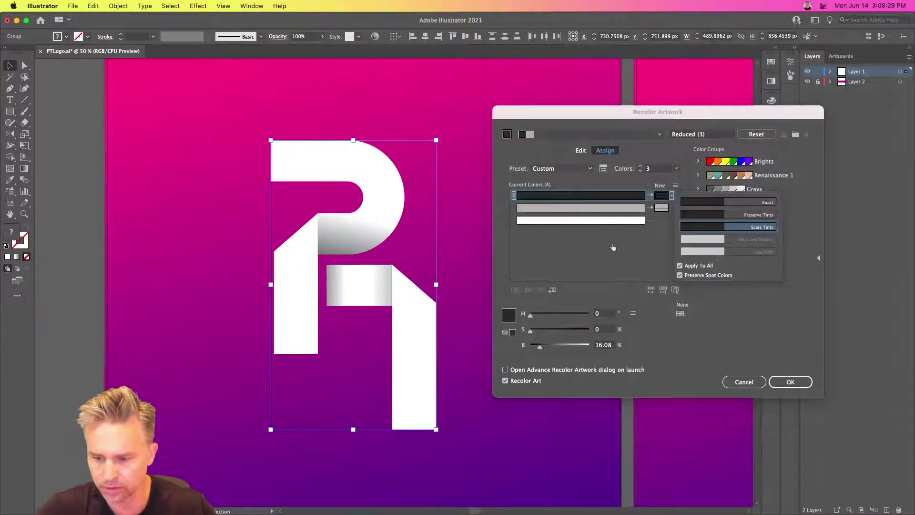
click(613, 248)
click(580, 150)
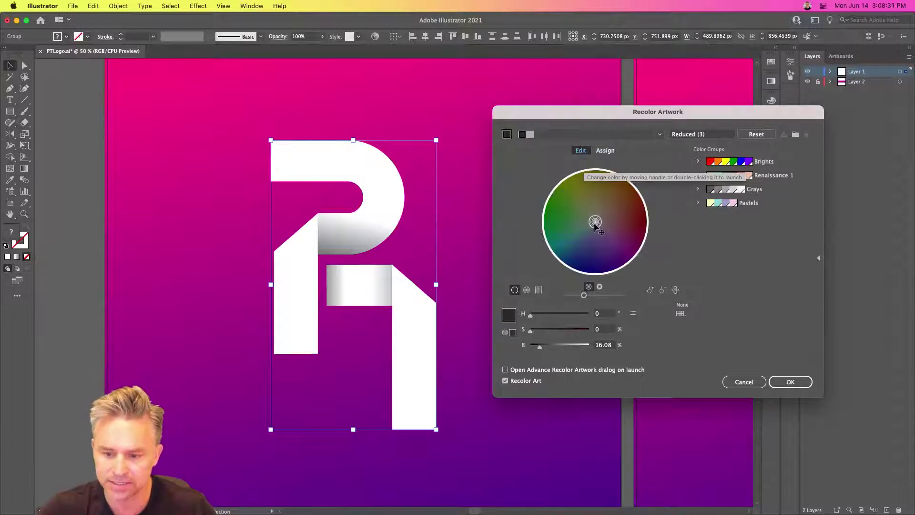
mouse_move(592, 230)
mouse_down()
mouse_move(609, 240)
mouse_move(587, 202)
mouse_move(596, 223)
mouse_up()
click(605, 150)
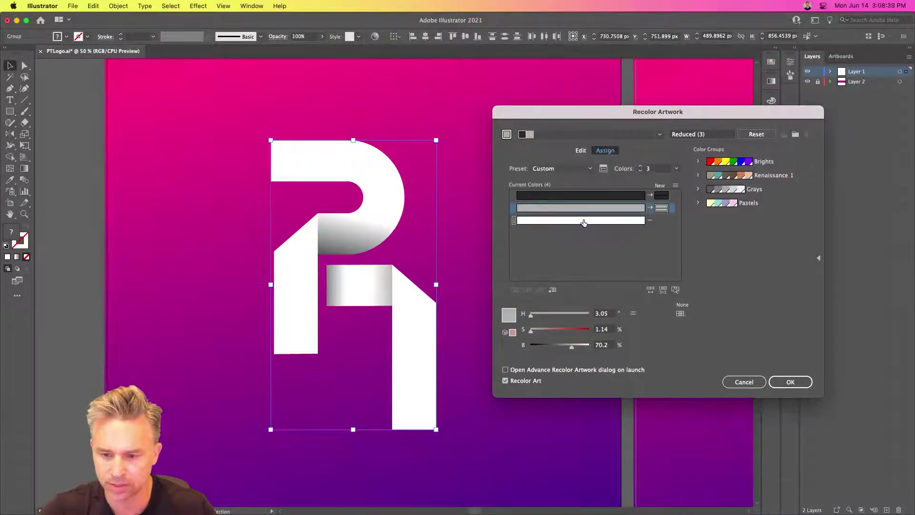
click(672, 196)
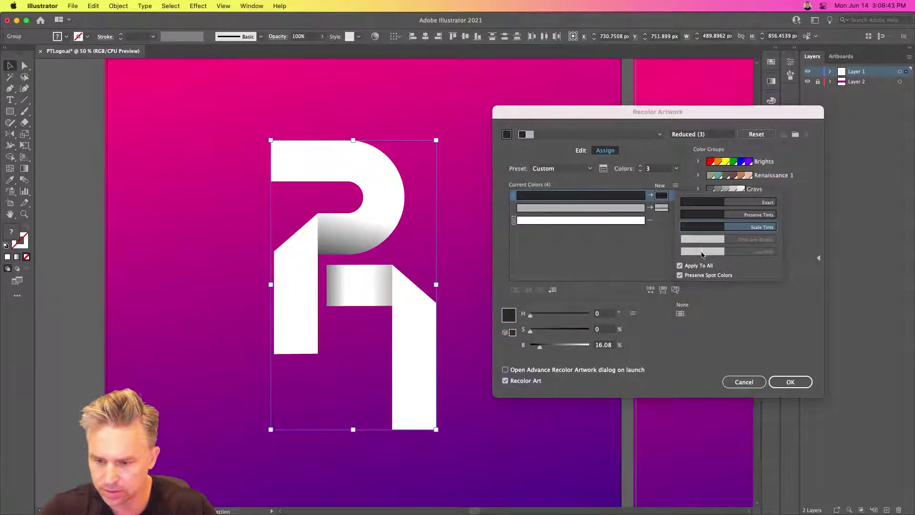
click(667, 255)
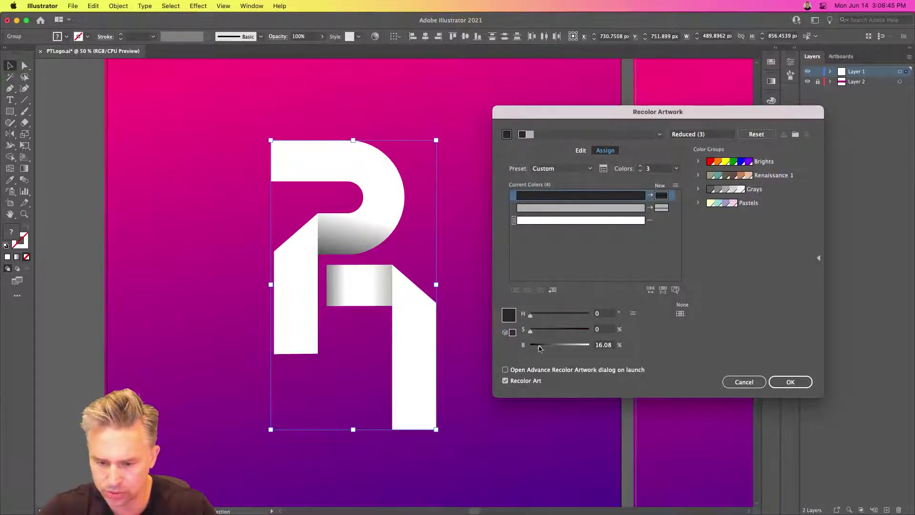
Try raising the monogram's dark gradient color to 100% brightness
drag(539, 346, 619, 354)
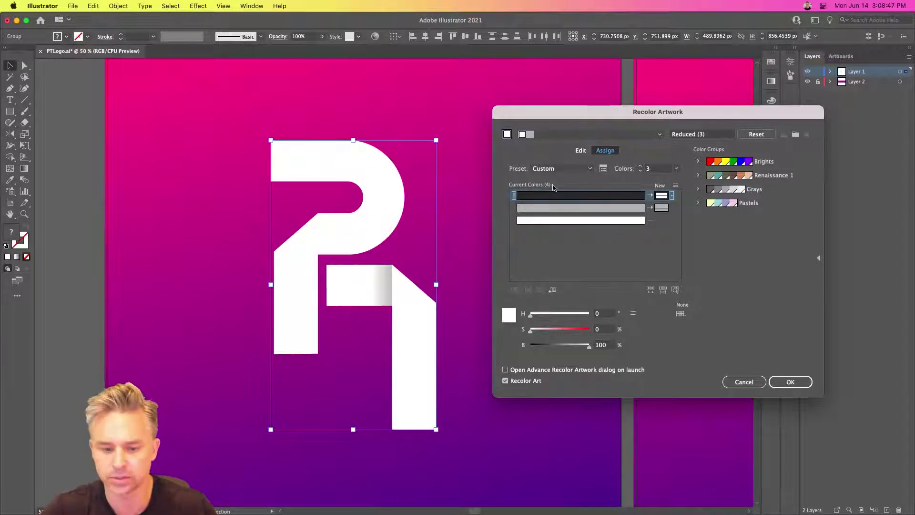
click(588, 208)
click(589, 221)
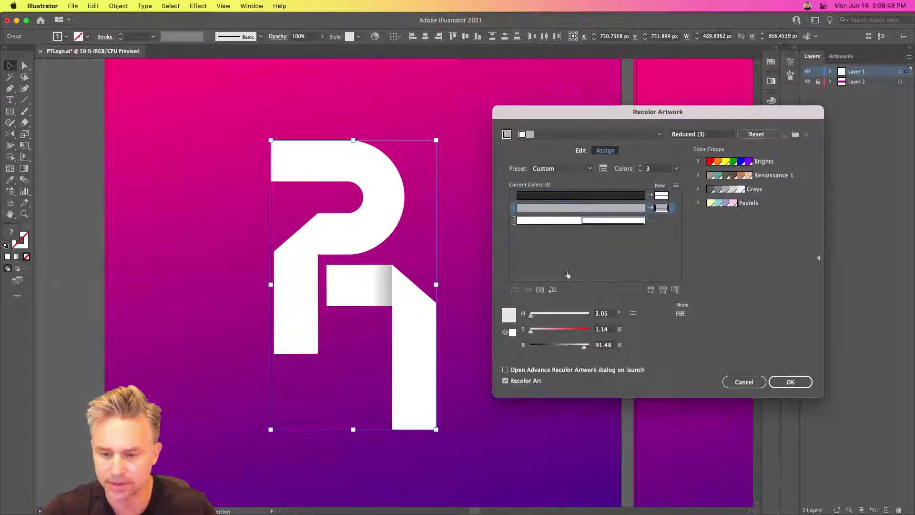
Recolor the monogram's white, gray and dark colors to black at 0% brightness and apply the recoloring
click(662, 220)
key(Return)
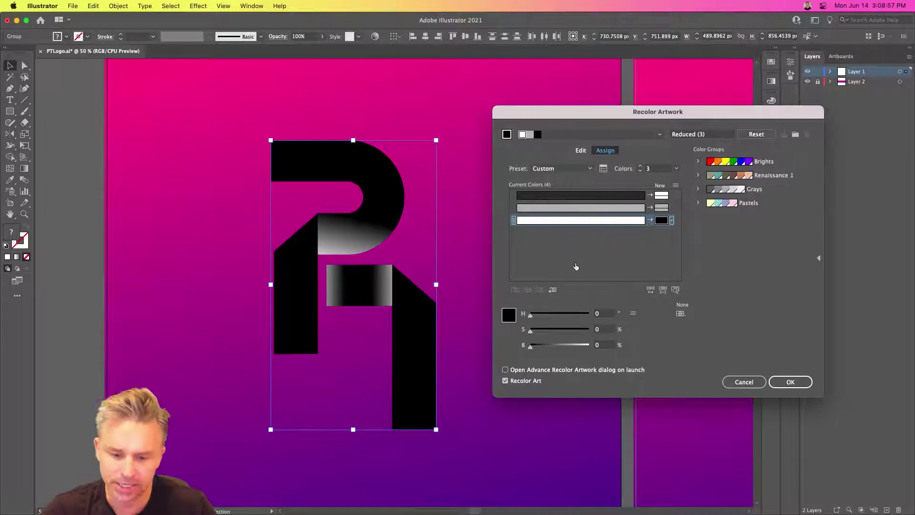
click(672, 208)
click(625, 256)
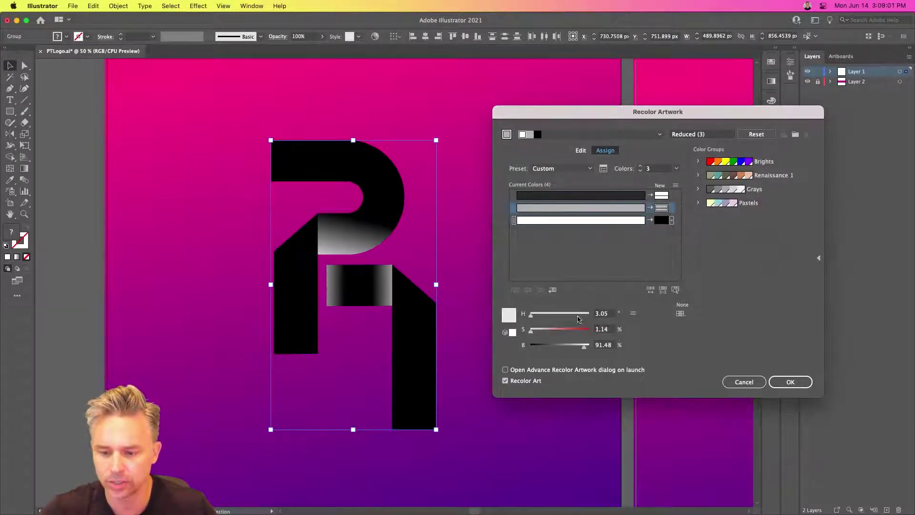
click(531, 346)
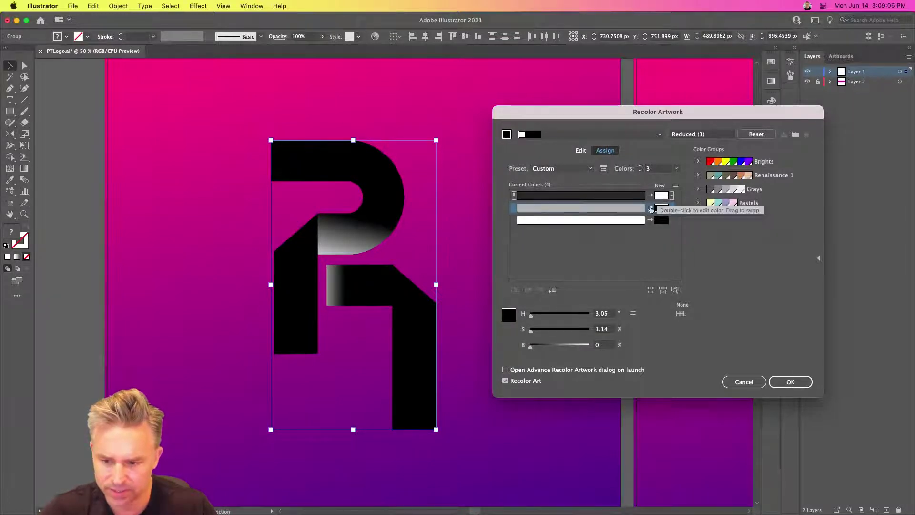
click(598, 196)
drag(555, 345, 504, 353)
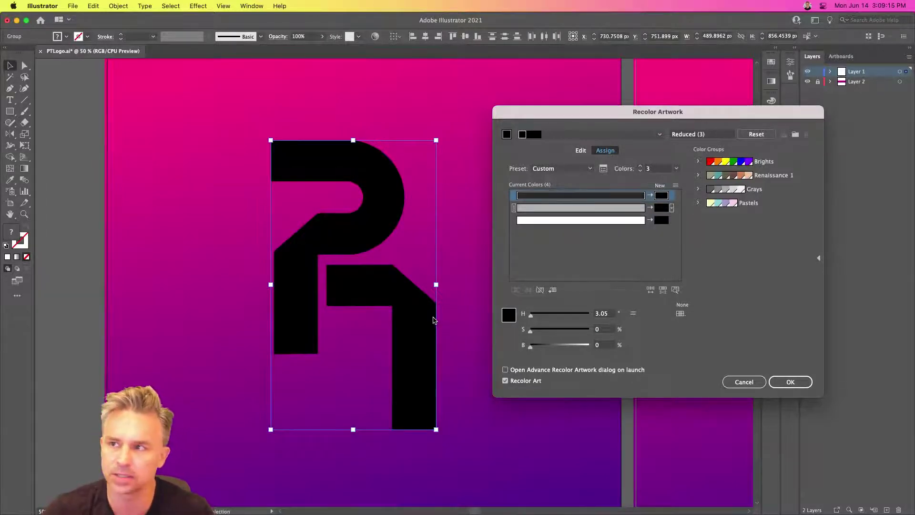
click(803, 384)
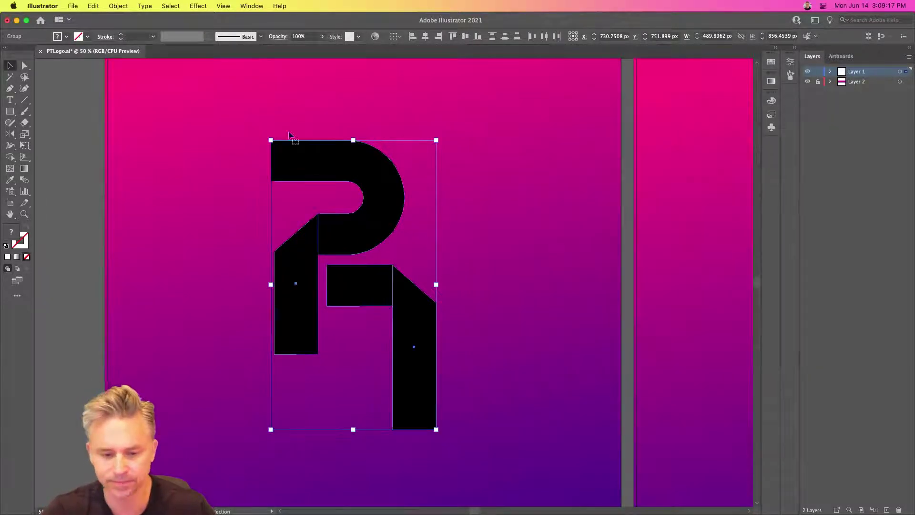
Unlock Layer 2 and delete the gradient background behind the black monogram on the first artboard
click(154, 208)
click(25, 65)
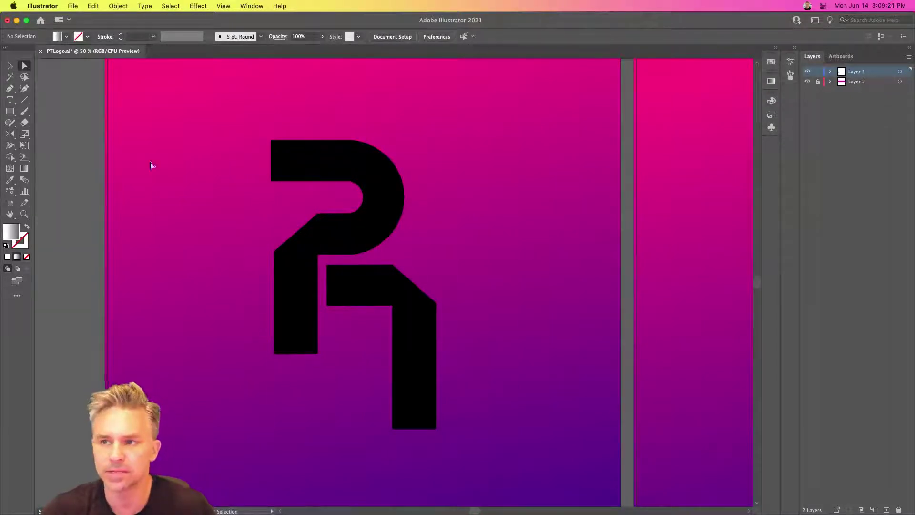
click(10, 65)
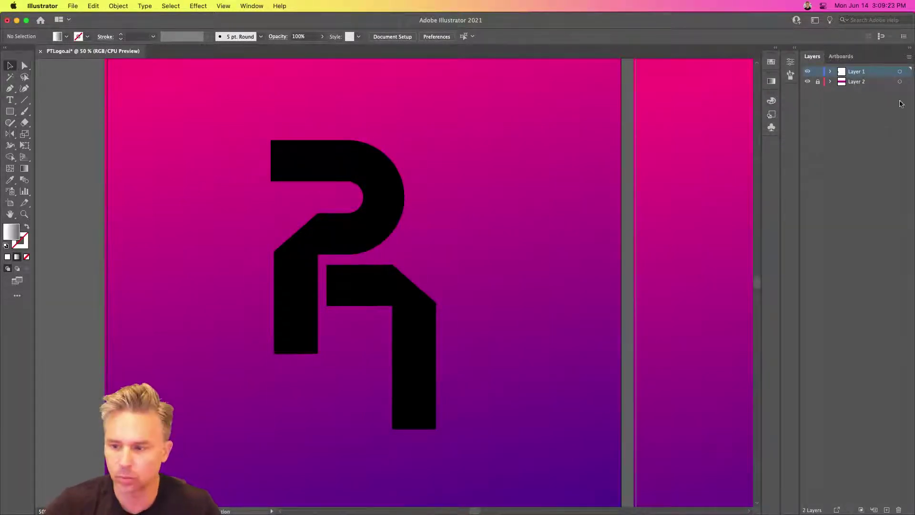
click(445, 187)
key(Delete)
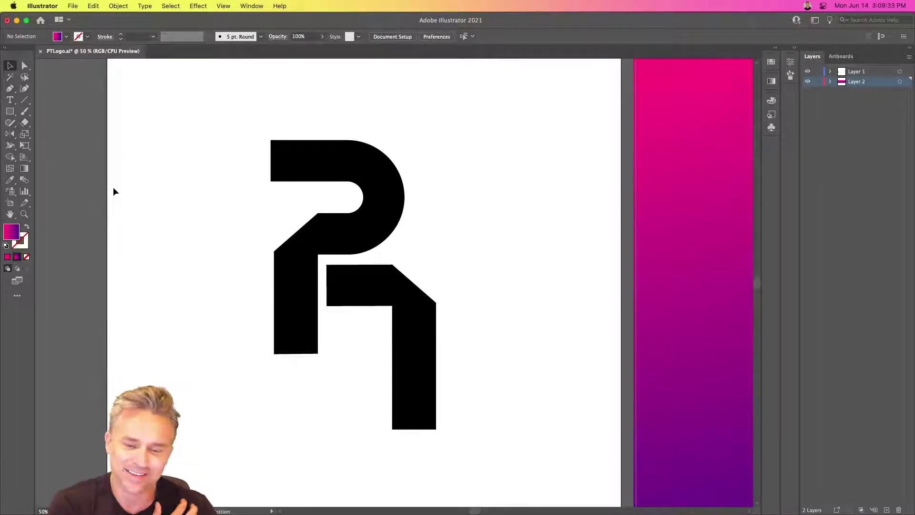
Deselect the gradient background behind the shaded monogram and lock Layer 2
scroll(445, 135, right, 10)
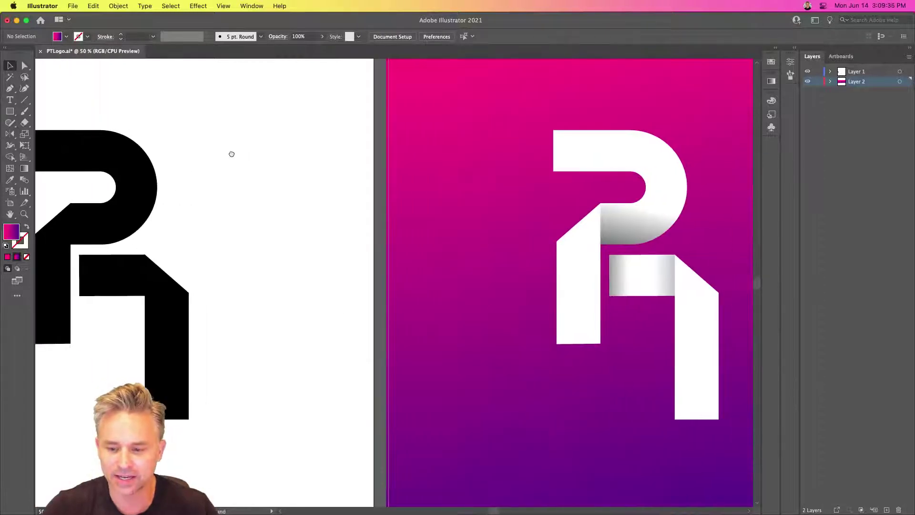
scroll(231, 153, left, 2)
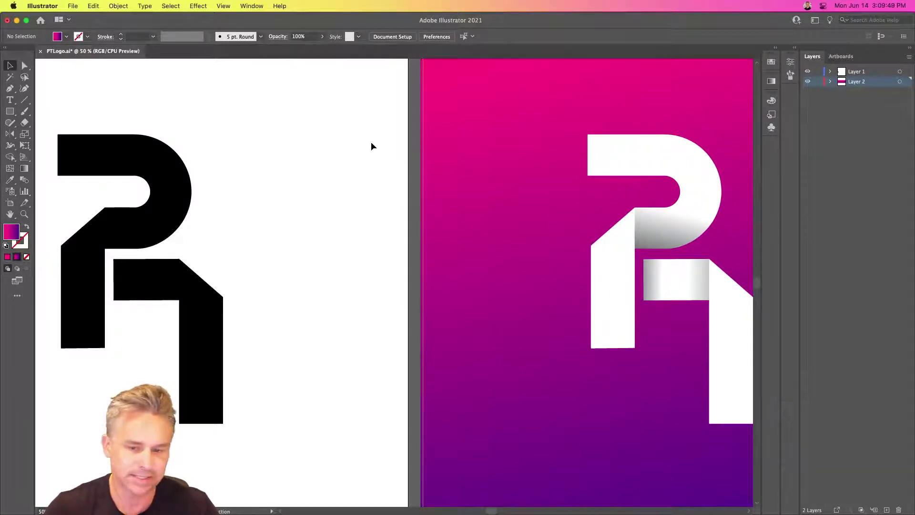
click(435, 143)
drag(467, 181, 429, 183)
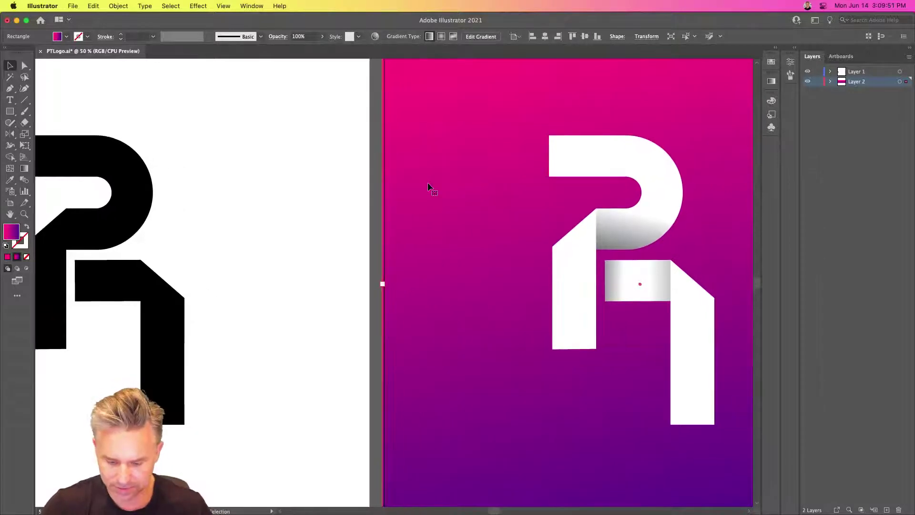
key(super+minus)
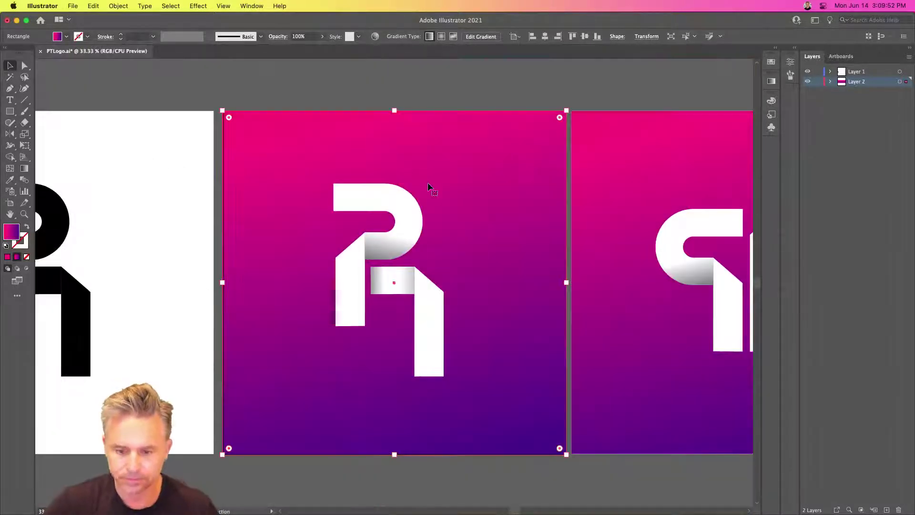
click(389, 79)
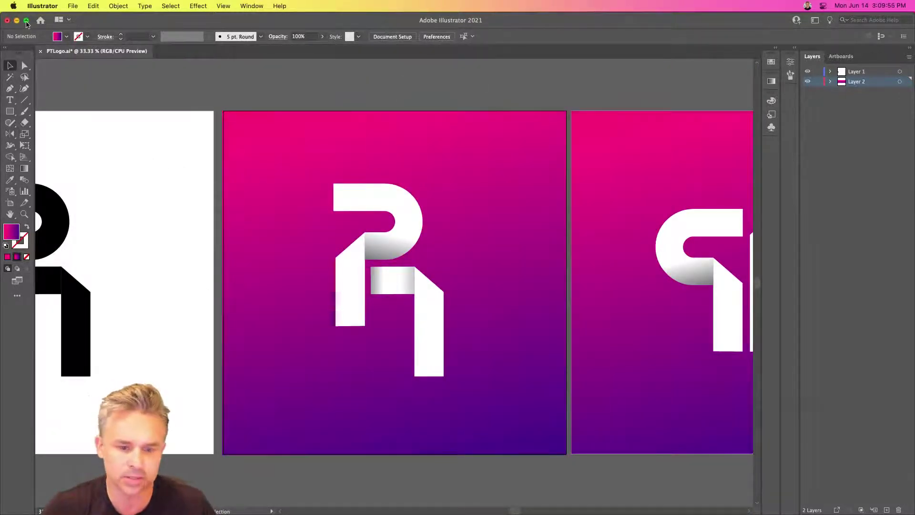
click(817, 81)
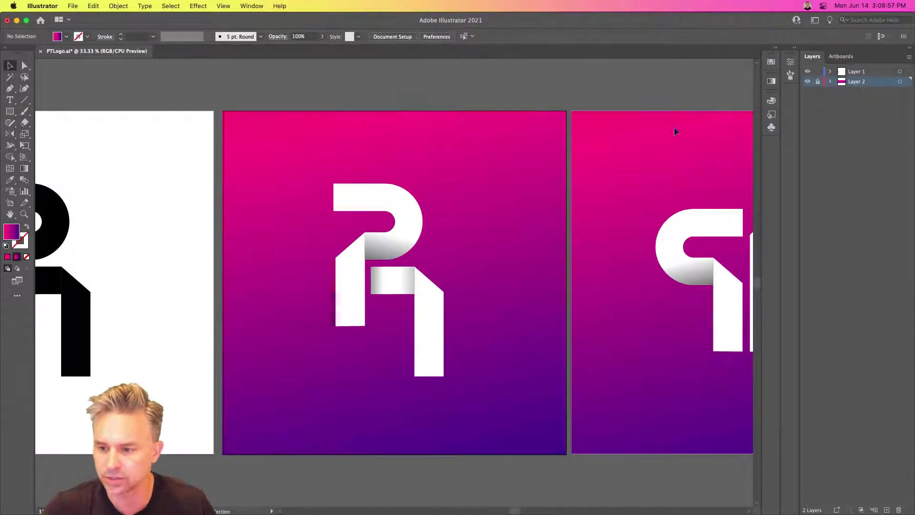
Expand the collapsed panel dock and add the Libraries panel beside Properties and Brushes
drag(263, 94, 399, 109)
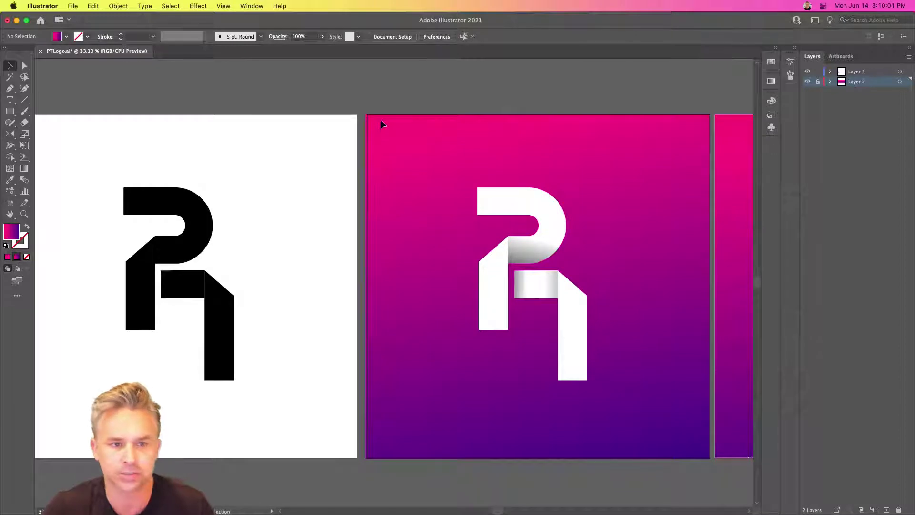
drag(516, 206, 296, 215)
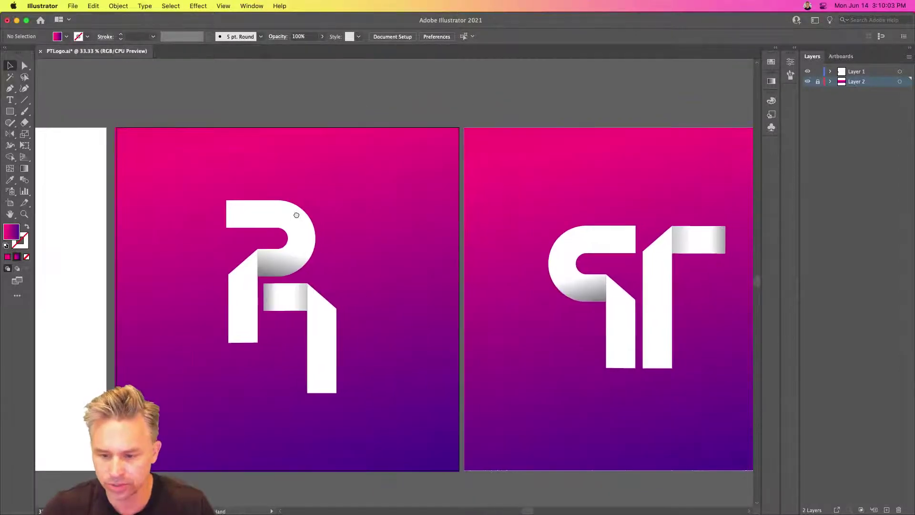
drag(247, 237, 474, 206)
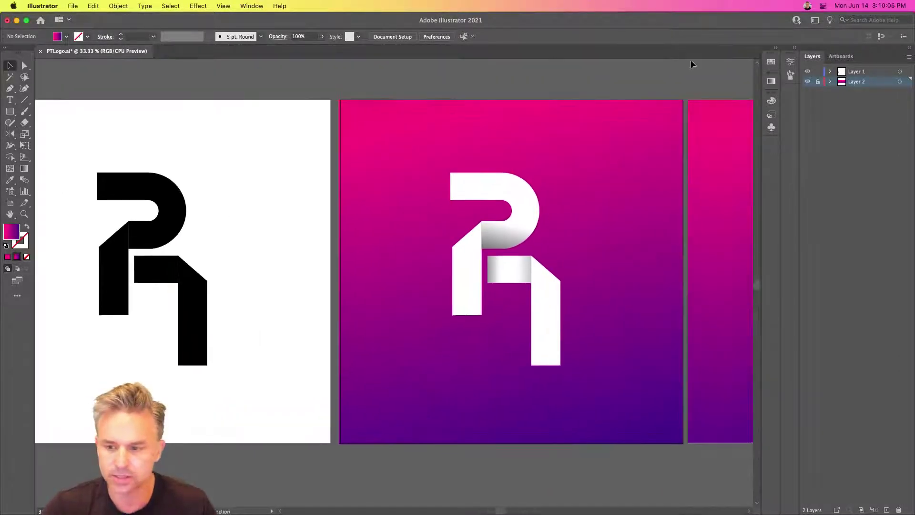
click(795, 50)
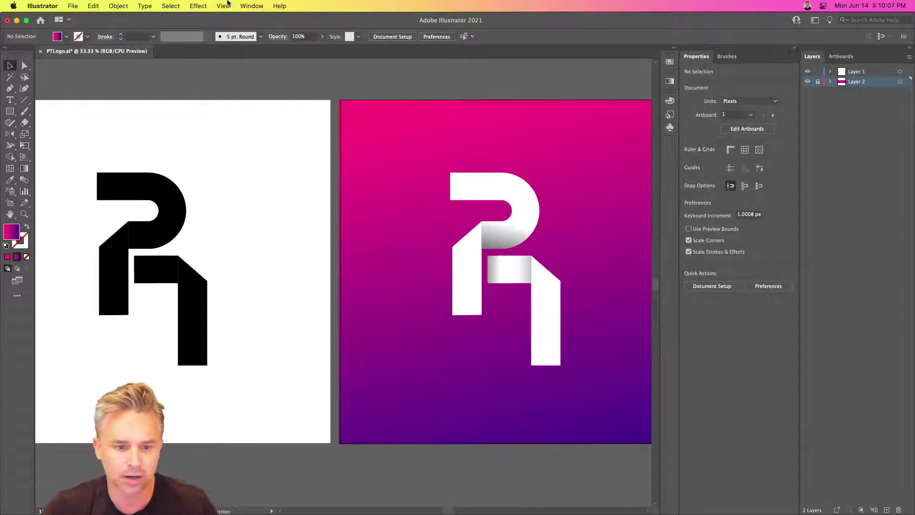
click(252, 6)
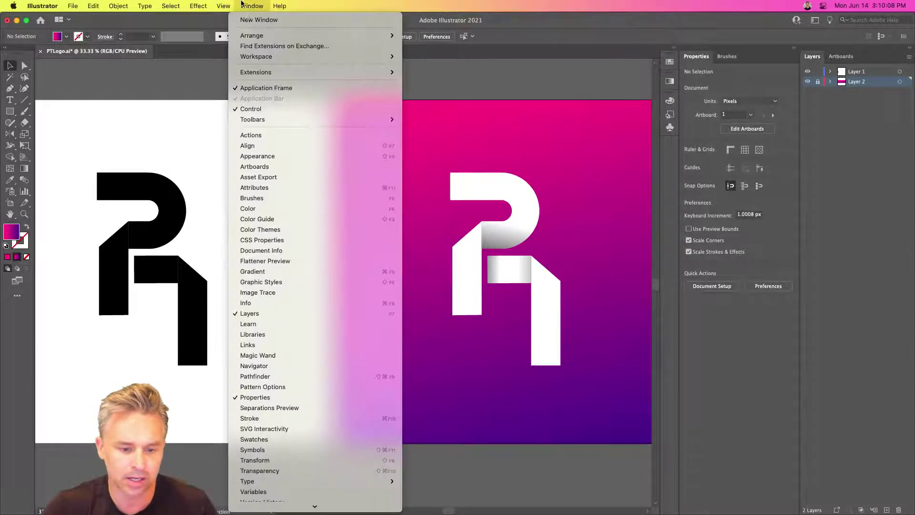
click(306, 335)
drag(720, 251, 708, 58)
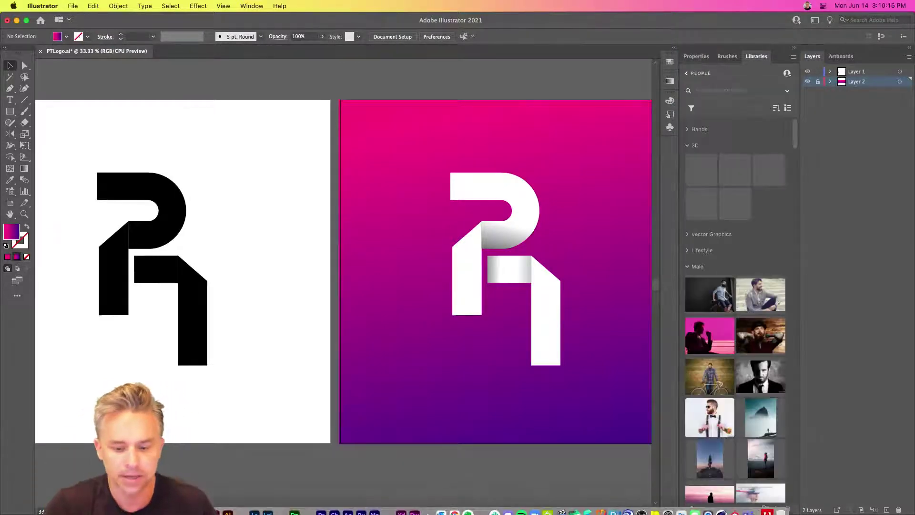
Switch to Chrome, view the Adobe Spark home page at spark.adobe.com, and return to the logo document in Illustrator
click(454, 506)
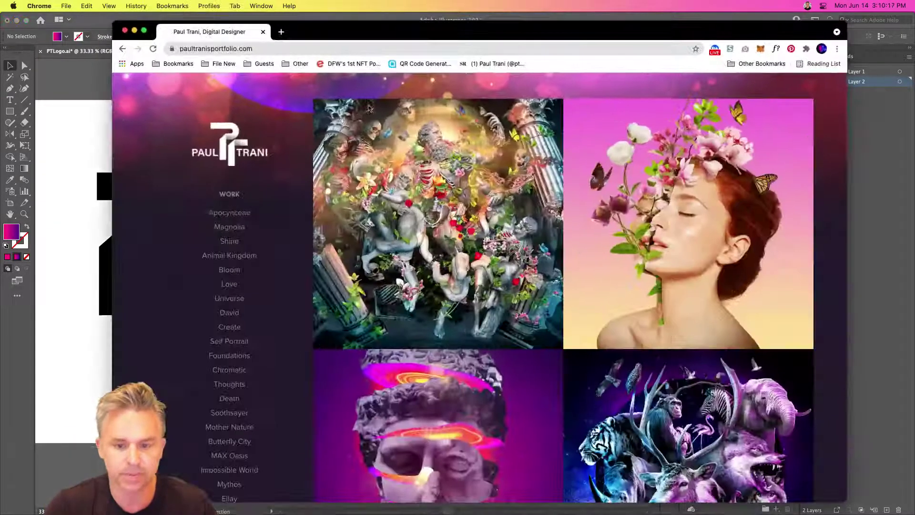
click(265, 46)
text(spark.adobe)
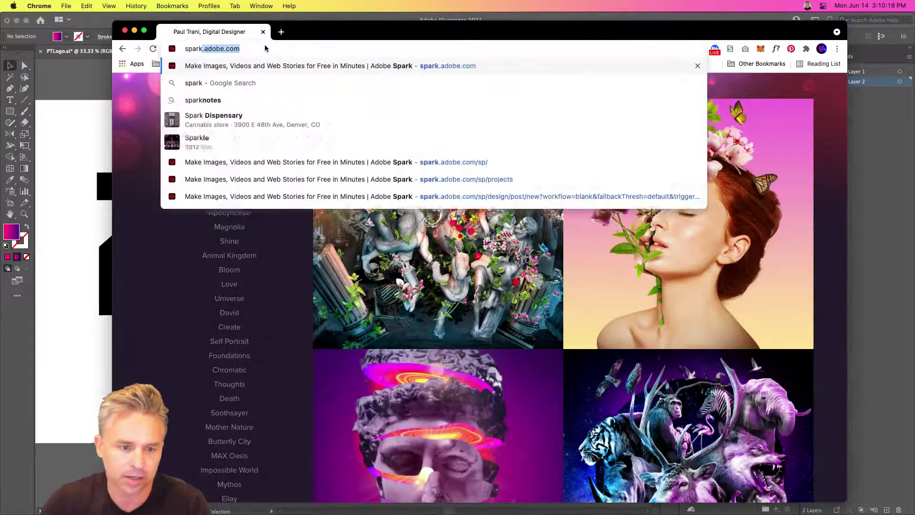
key(Return)
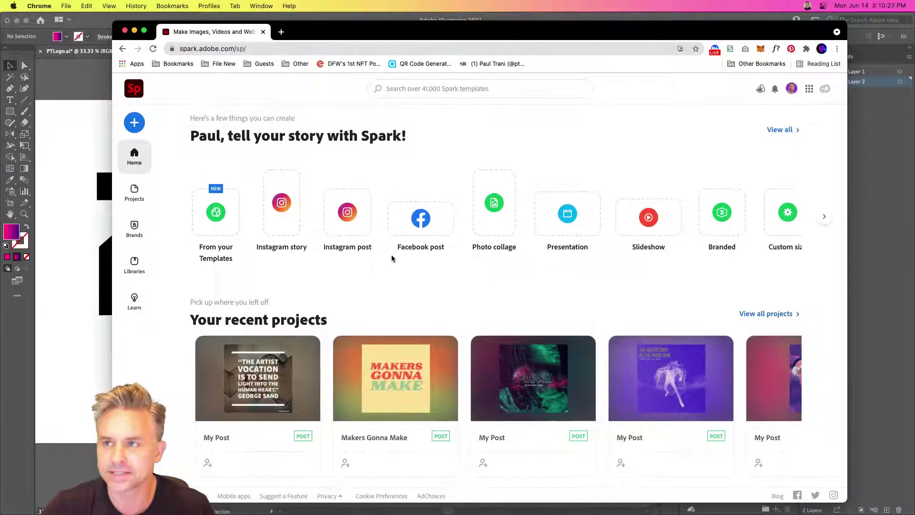
click(134, 31)
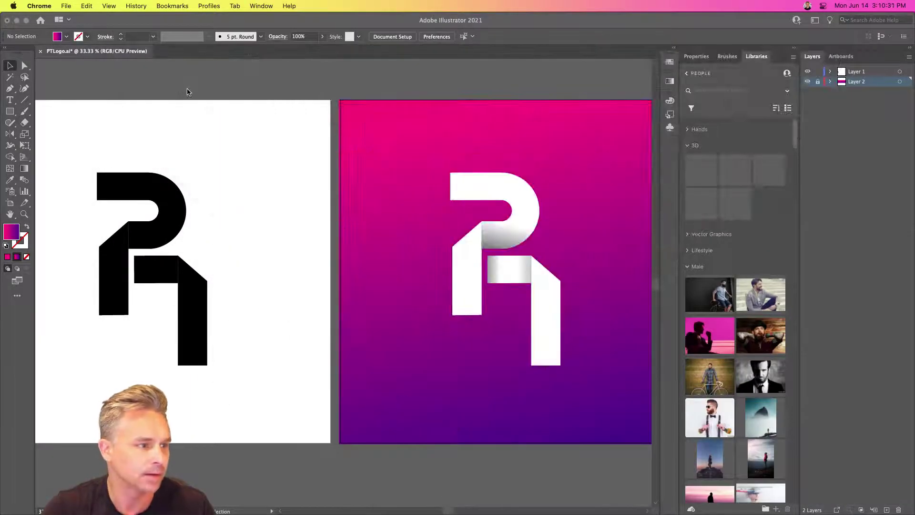
click(219, 195)
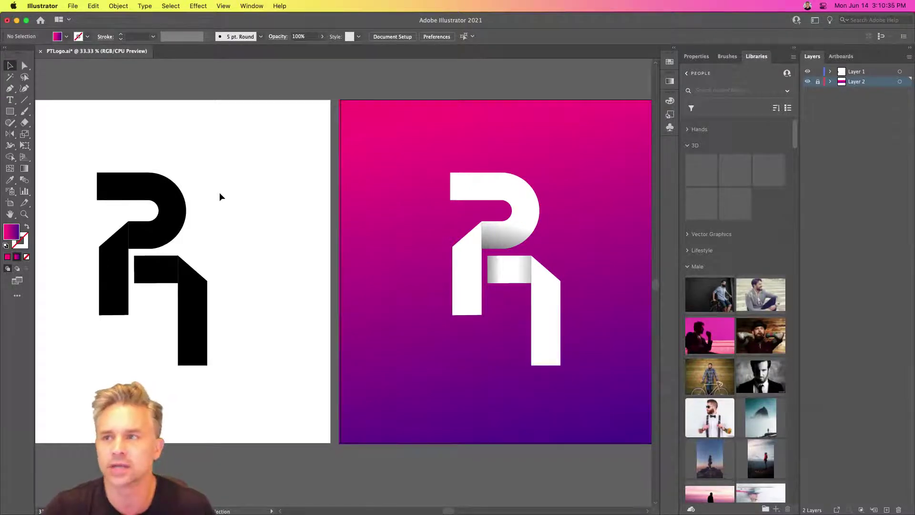
Go back to the list of all libraries and create a new library named with the designer's full name
drag(262, 145, 321, 152)
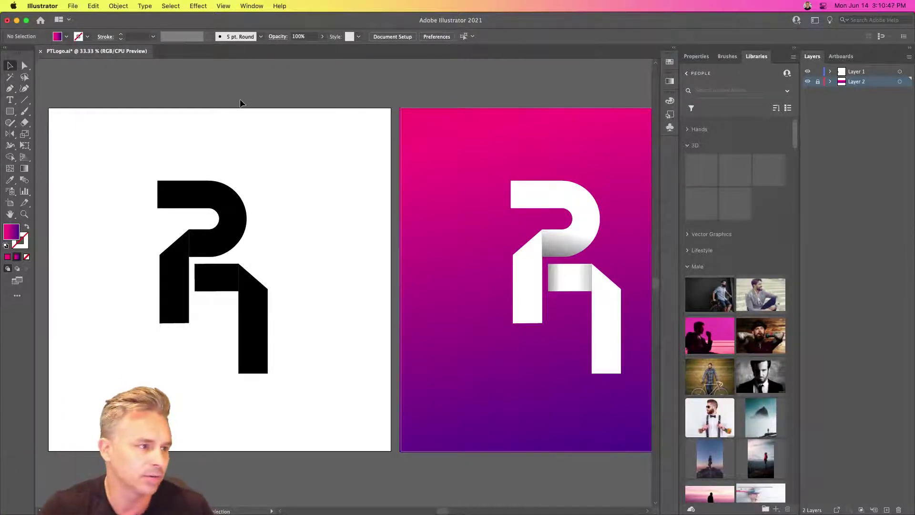
mouse_move(308, 107)
mouse_down()
mouse_move(275, 110)
mouse_move(298, 110)
mouse_up()
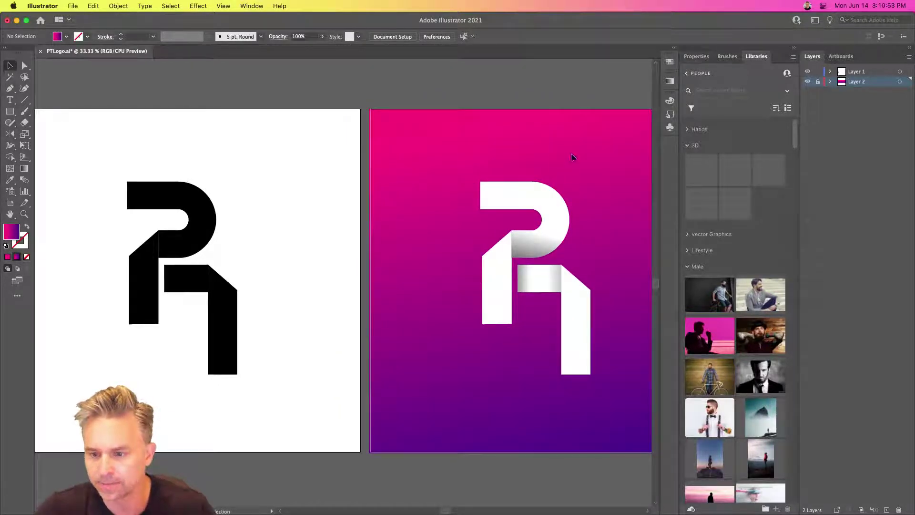
click(685, 73)
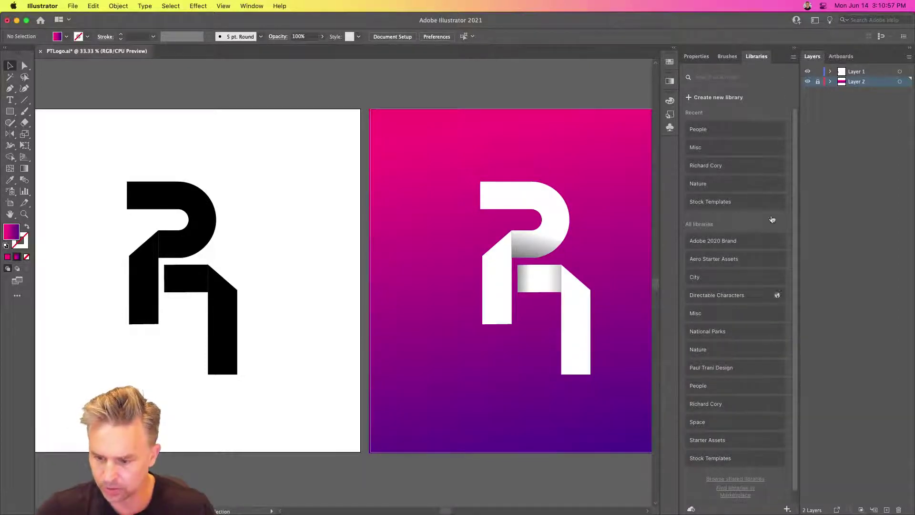
click(793, 58)
click(831, 58)
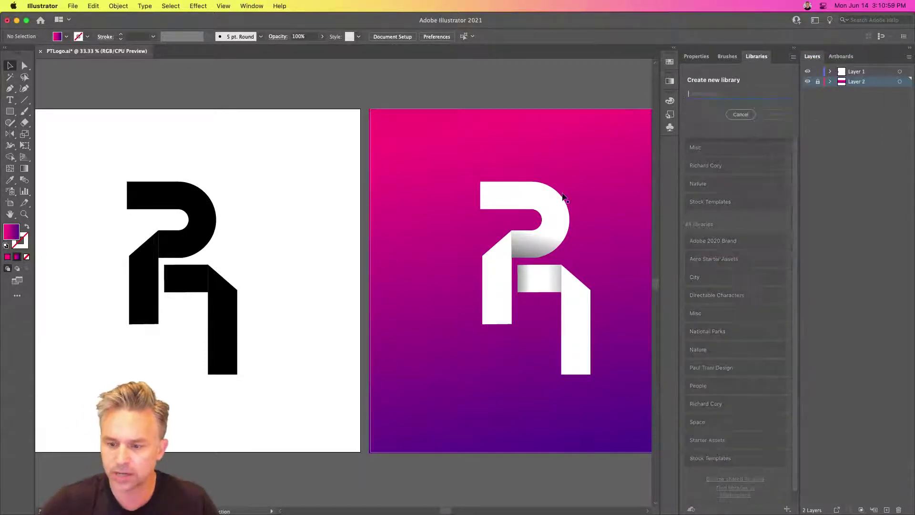
text(PT)
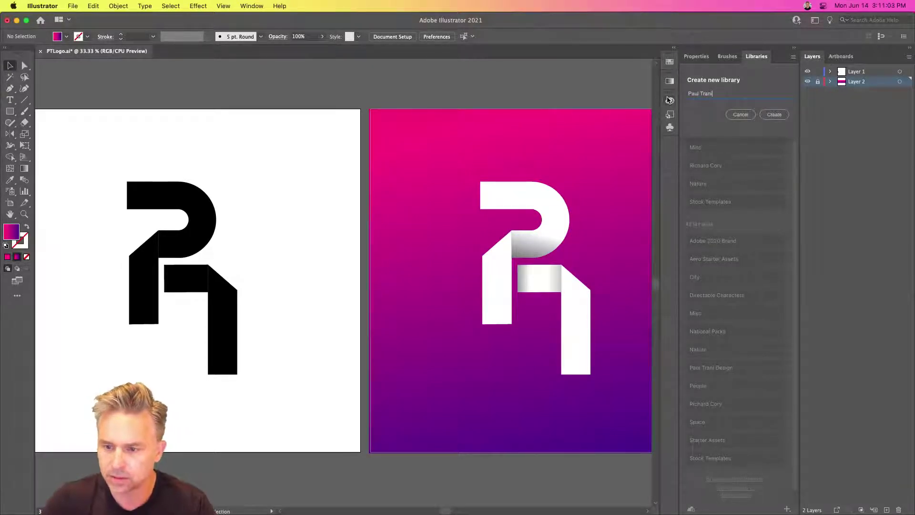
key(Return)
Add the white shaded monogram from the gradient artboard to the new library and name it "logo white"
drag(622, 394, 584, 343)
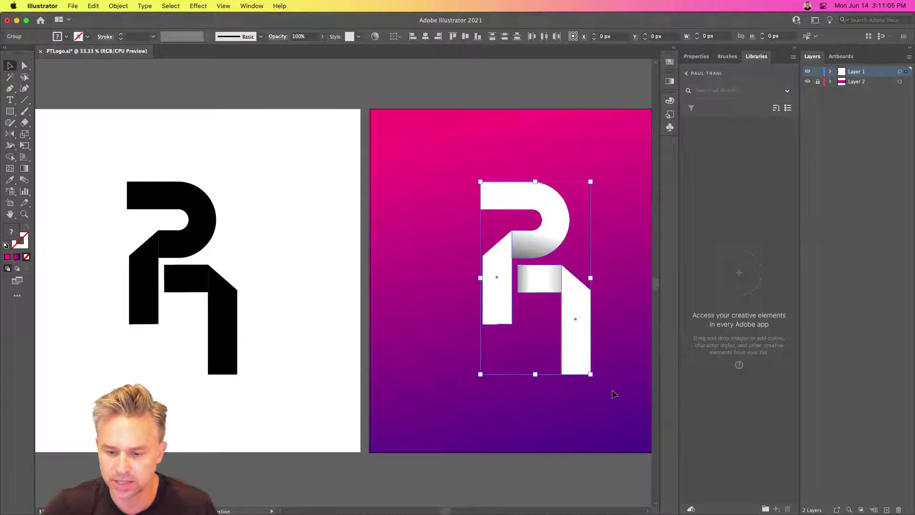
drag(565, 218, 707, 198)
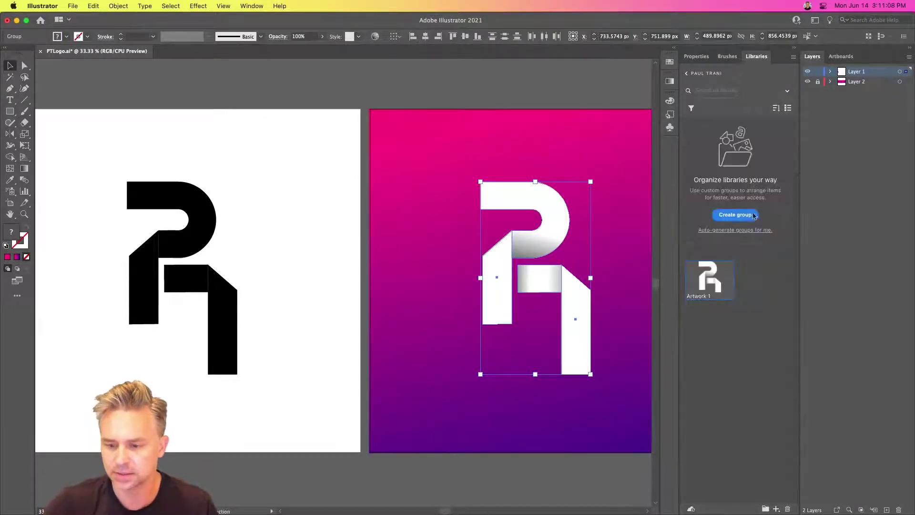
double_click(695, 296)
key(BackSpace)
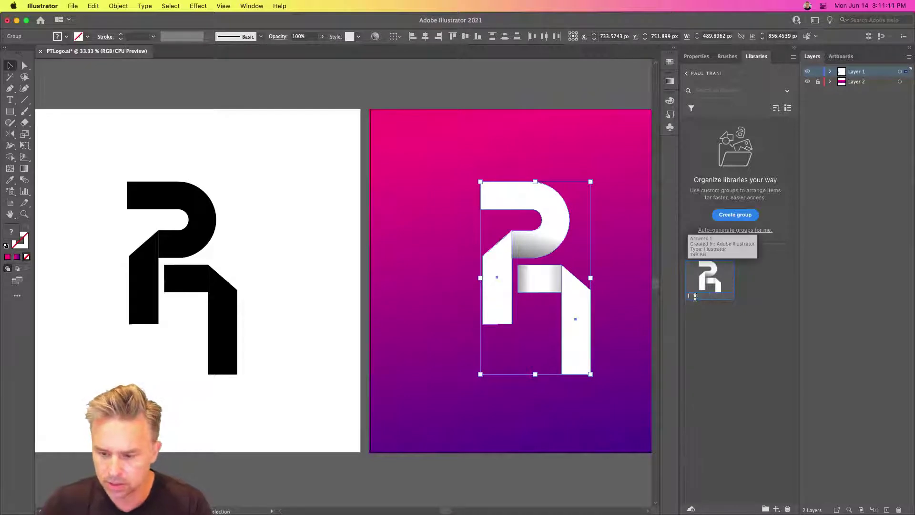
text(logo white)
key(Return)
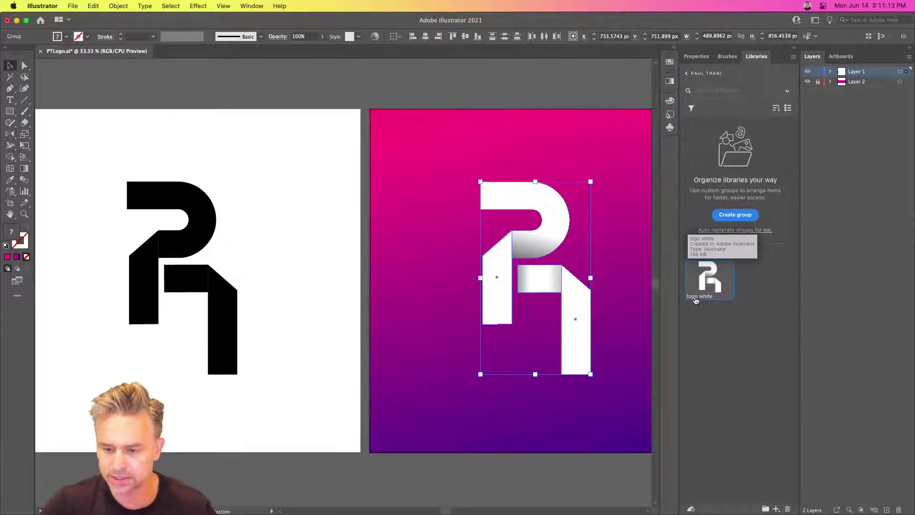
Add the black monogram from the white artboard to the library and name it "logo black"
drag(92, 172, 281, 429)
drag(212, 319, 776, 302)
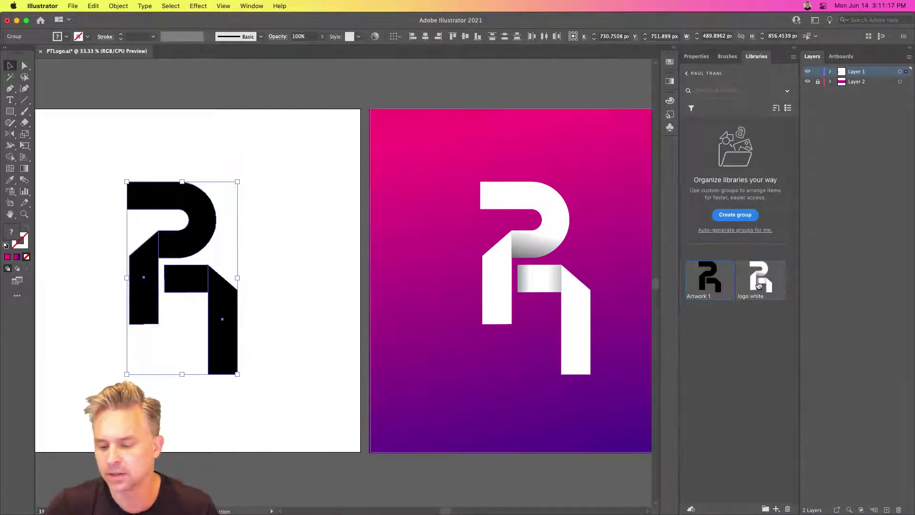
double_click(700, 297)
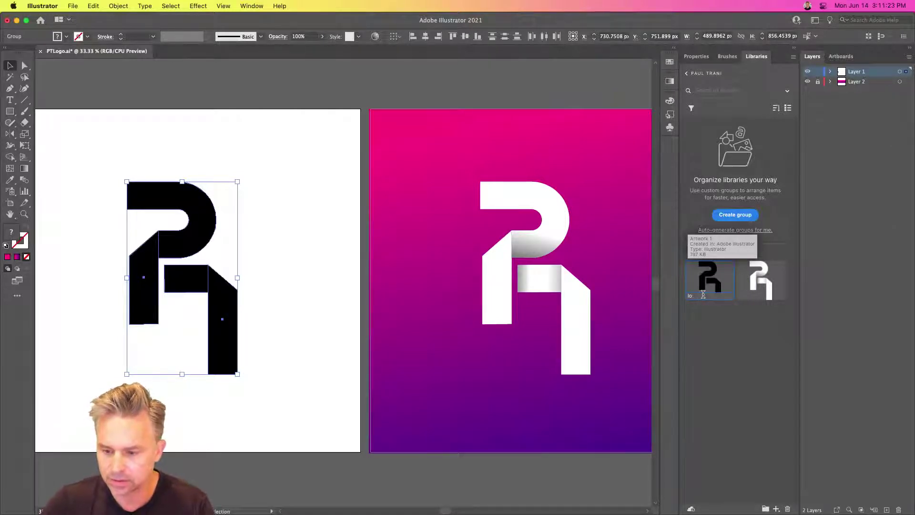
text(logo black)
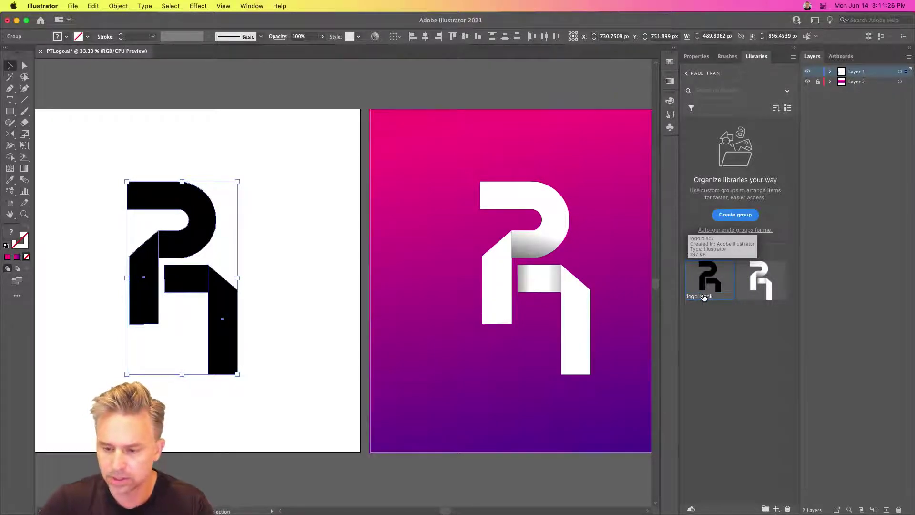
key(Return)
Deselect the artwork, view the details of the logo black library graphic, and open it for editing in its own document
click(322, 192)
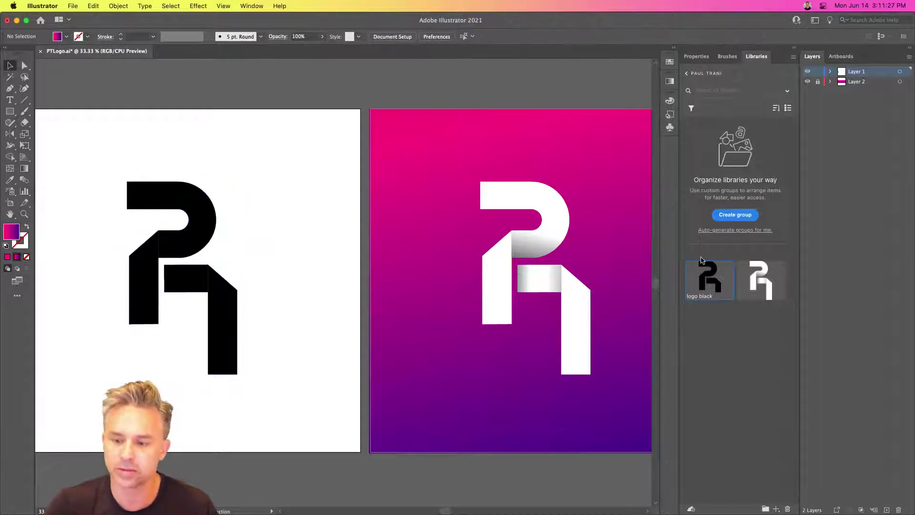
click(707, 283)
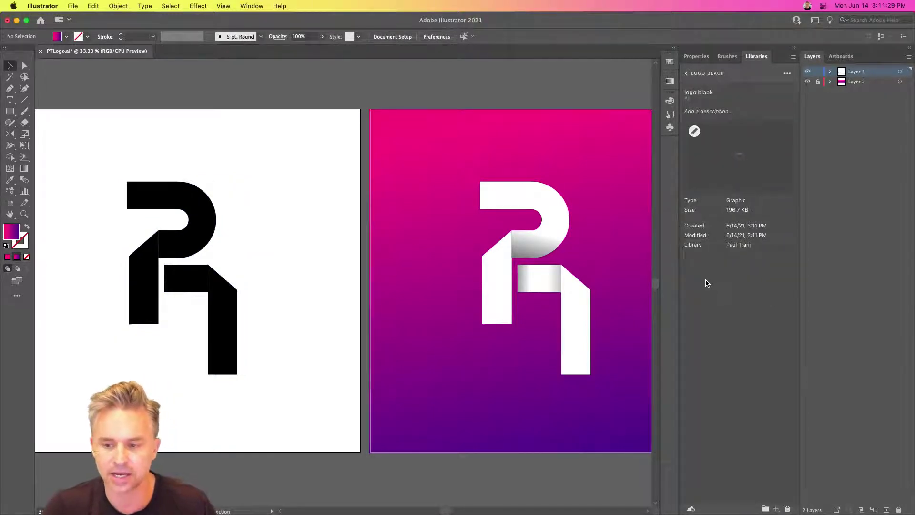
click(694, 131)
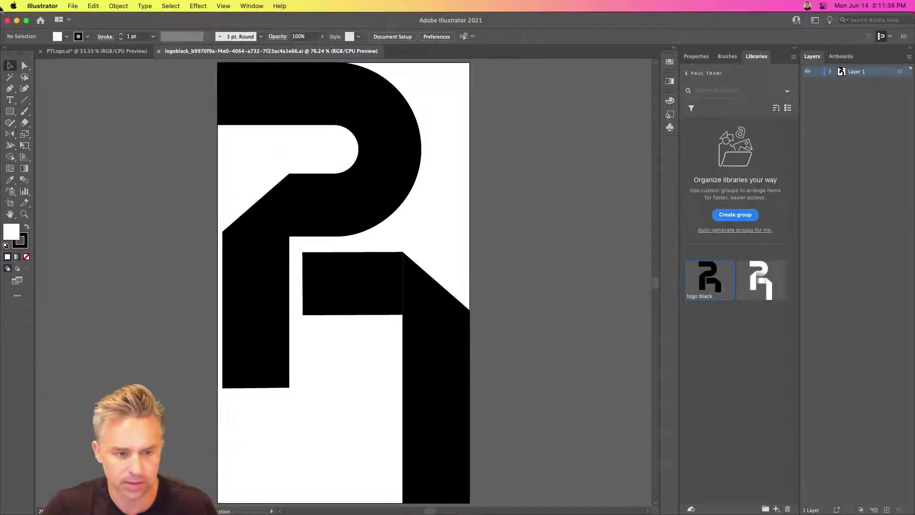
Reopen the designer's new library from the library list and auto-generate groups for its graphics
click(689, 74)
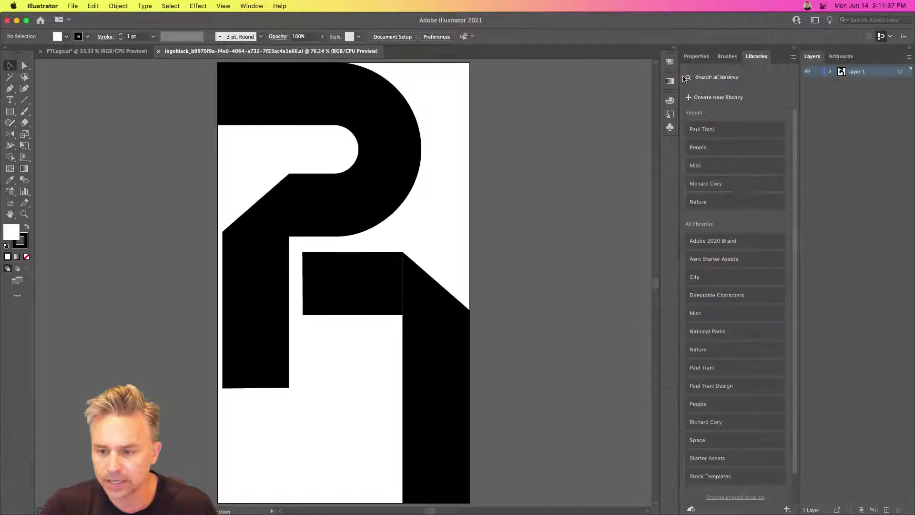
click(710, 129)
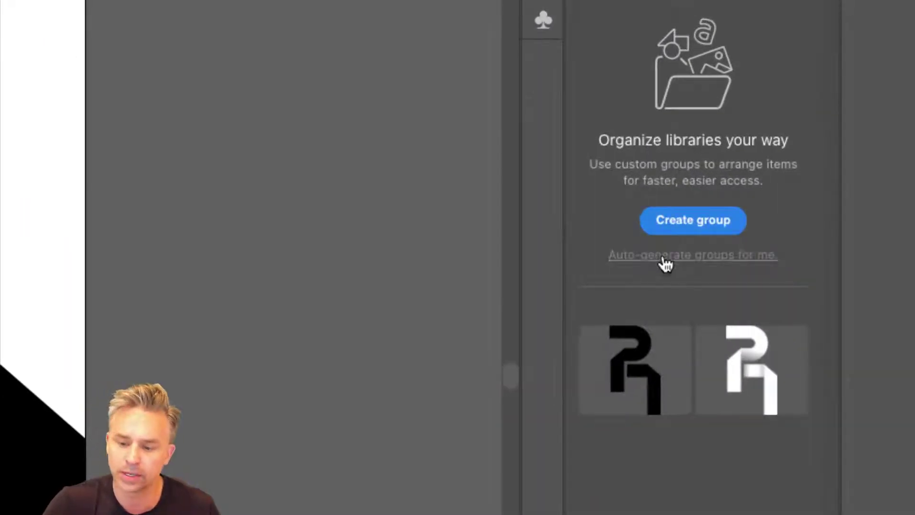
click(672, 257)
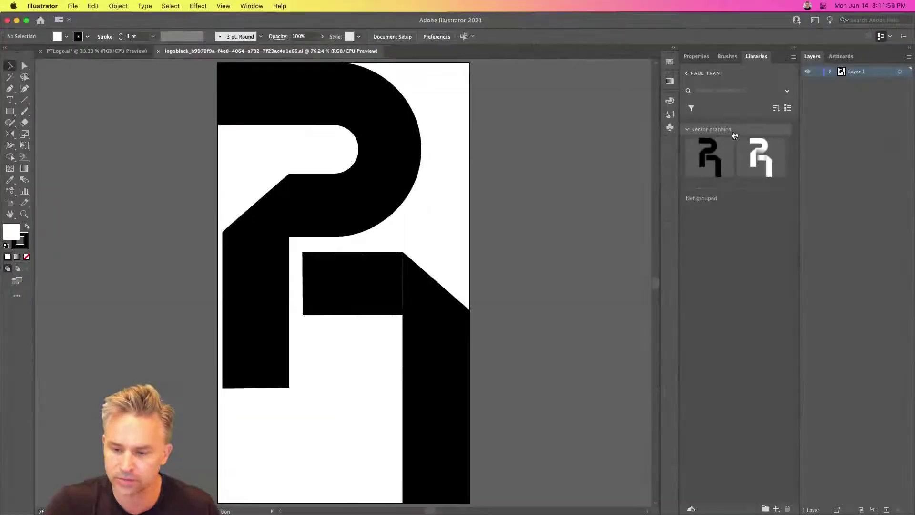
Switch from Illustrator to Adobe Spark in the browser, reload it and open the list of your libraries
click(17, 20)
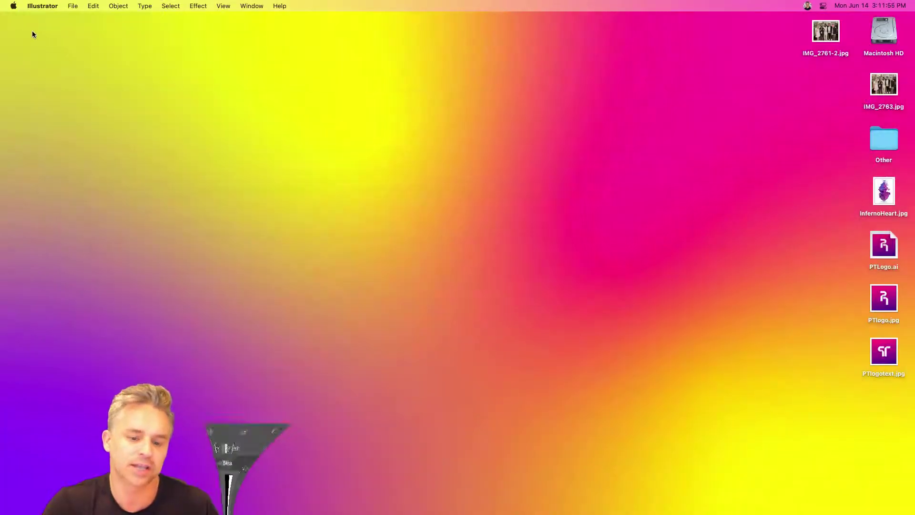
click(455, 504)
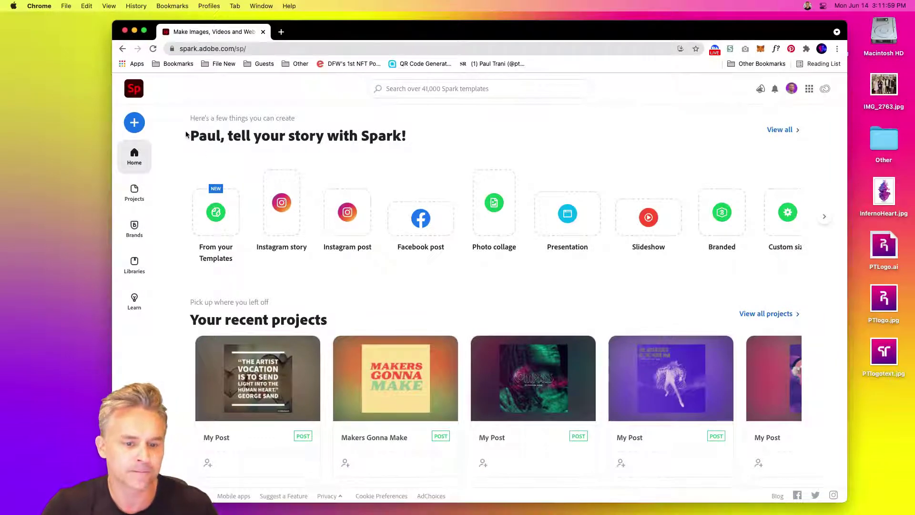
click(150, 50)
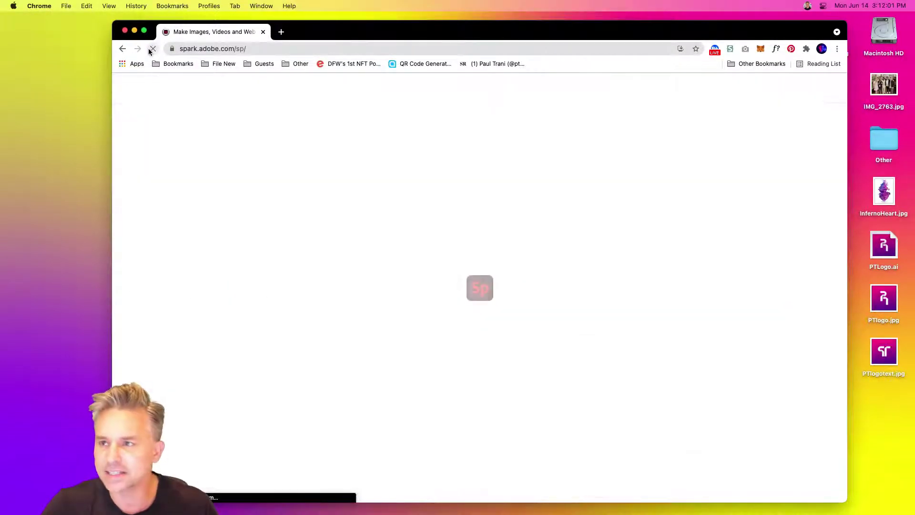
drag(502, 32, 484, 31)
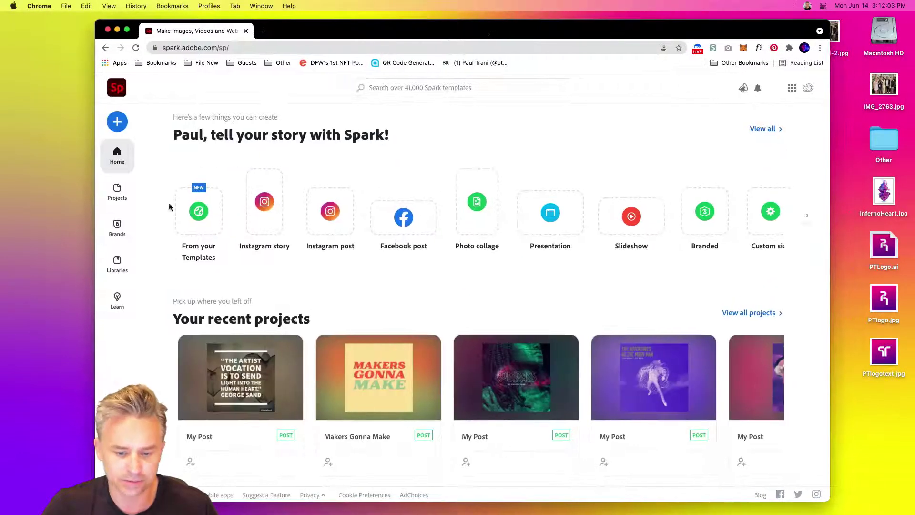
click(117, 263)
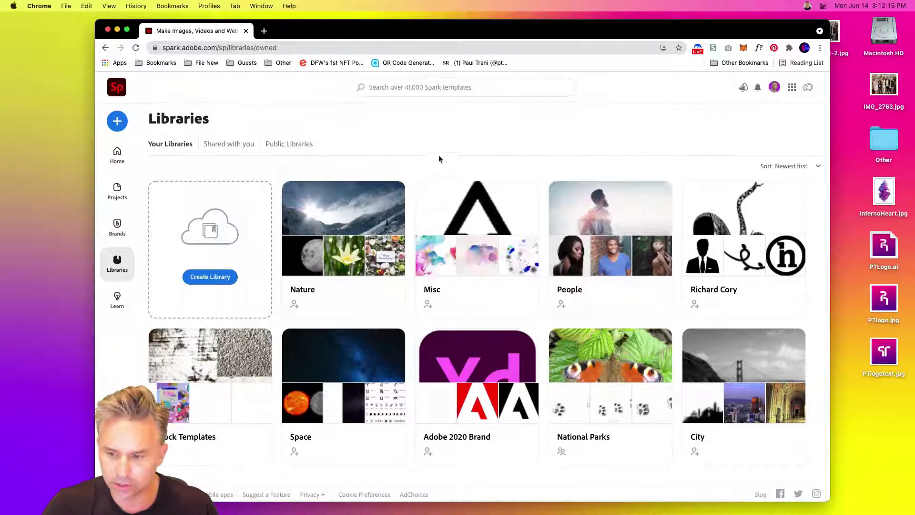
Compare the accounts signed in to Spark and the Creative Cloud desktop app, and check the cloud file syncing status
click(774, 93)
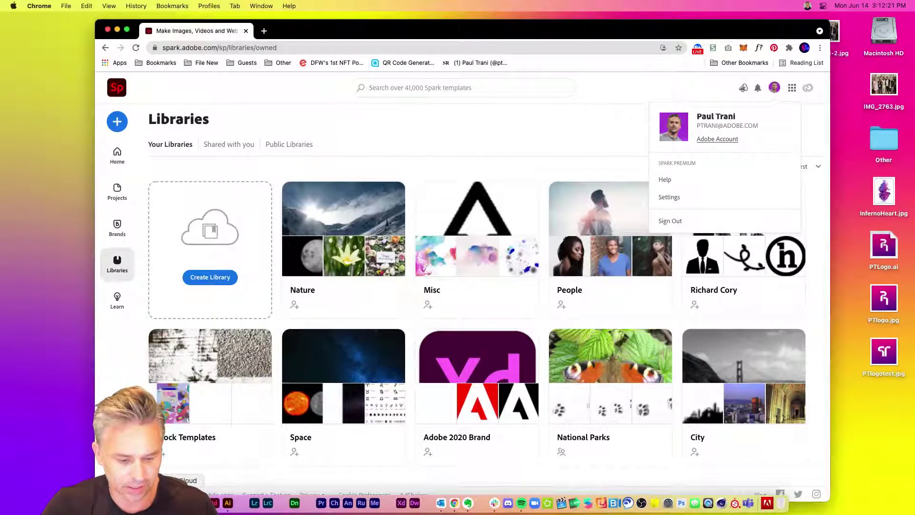
click(190, 504)
drag(690, 38, 517, 108)
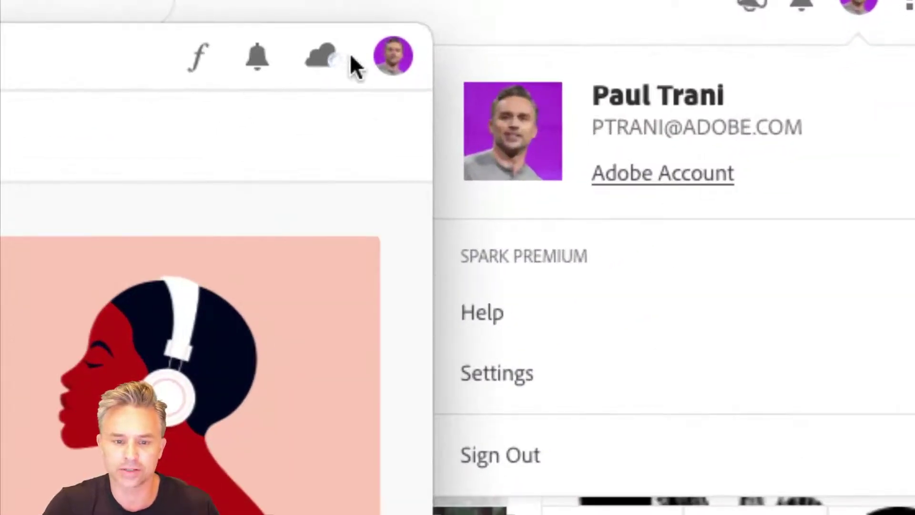
click(321, 63)
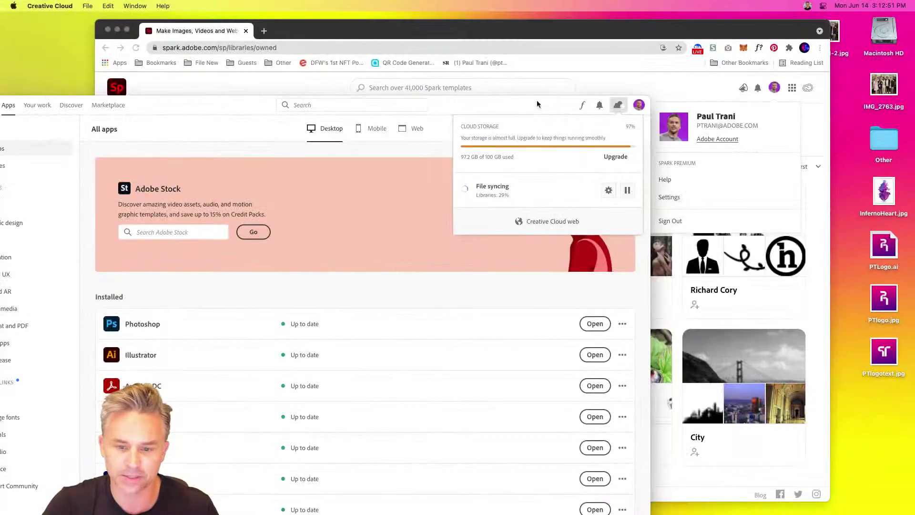
Move the Creative Cloud window out of the way, return to Spark's home page and close the account details
click(247, 119)
drag(263, 106, 330, 44)
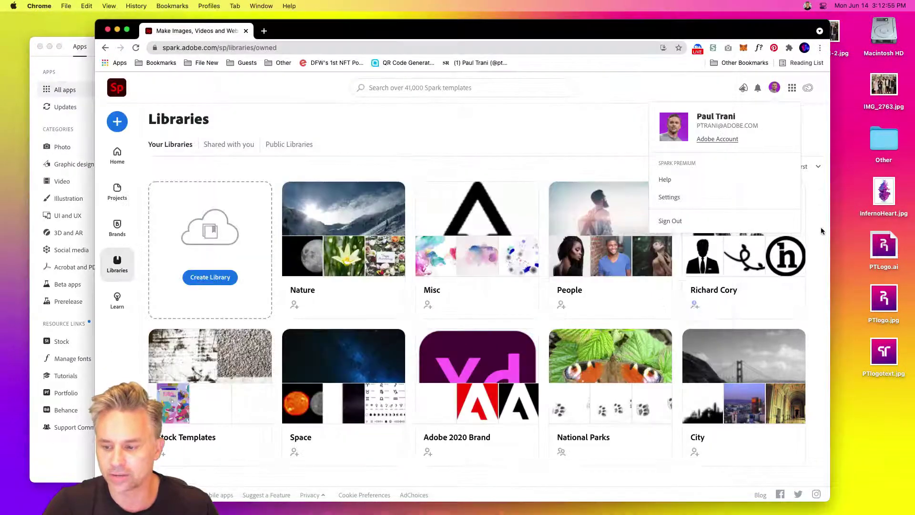
click(822, 232)
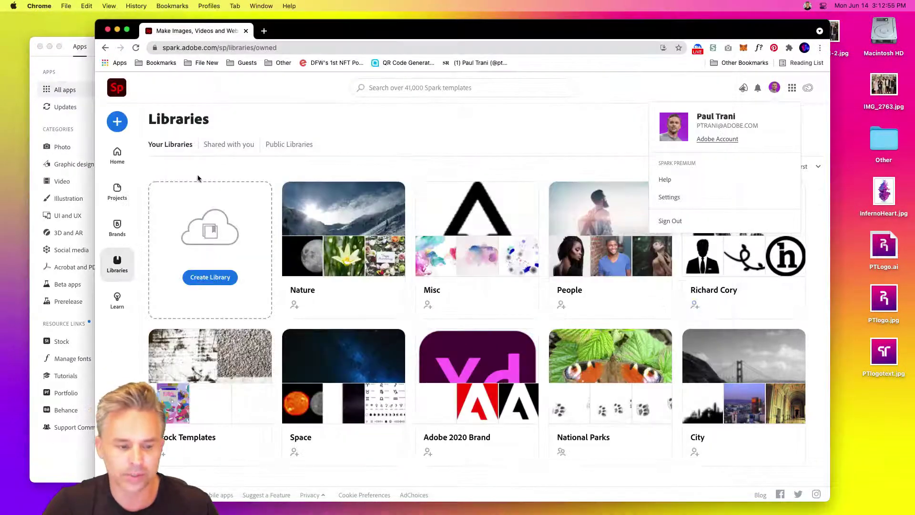
click(117, 164)
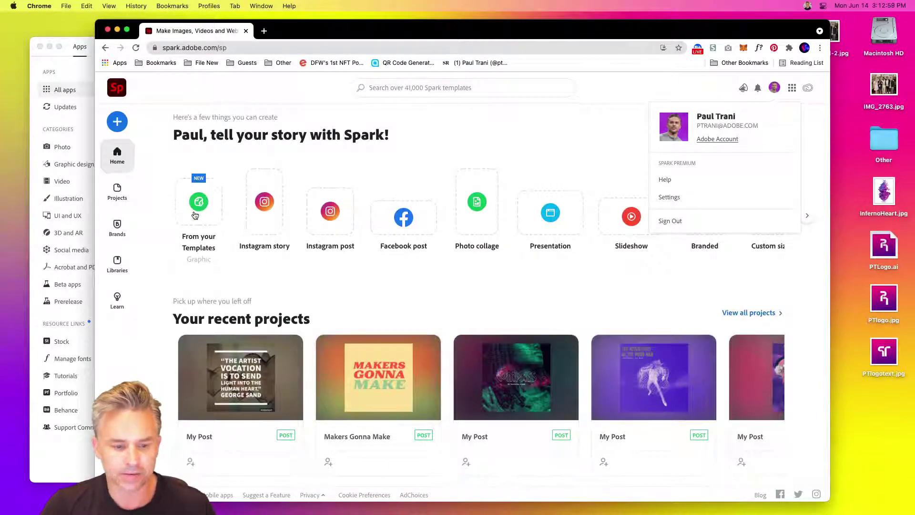
click(822, 128)
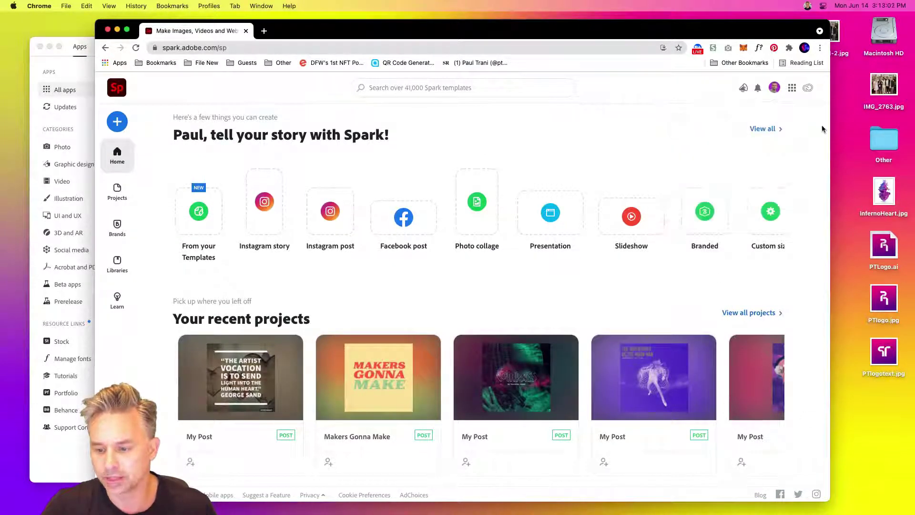
Start a new branded Spark project, enlarge the browser window and choose the Facebook profile cover size from the social profile sizes
click(696, 217)
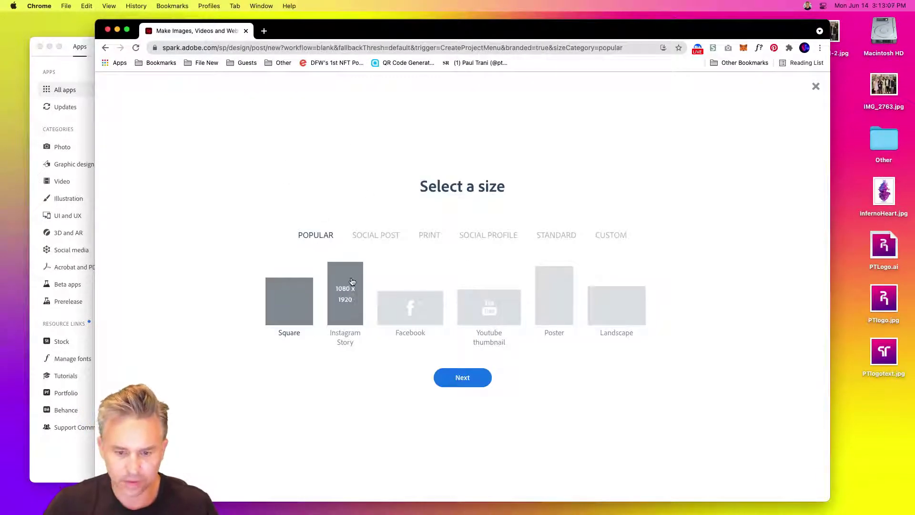
click(365, 235)
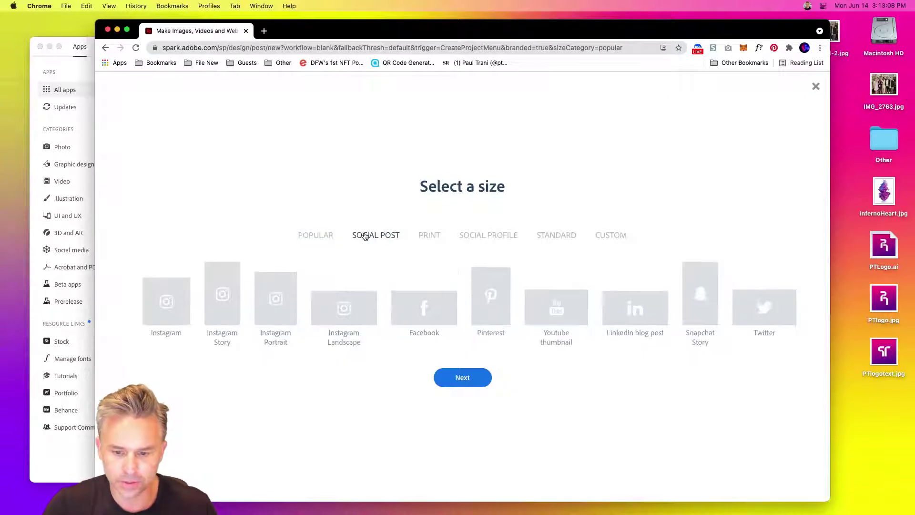
click(478, 237)
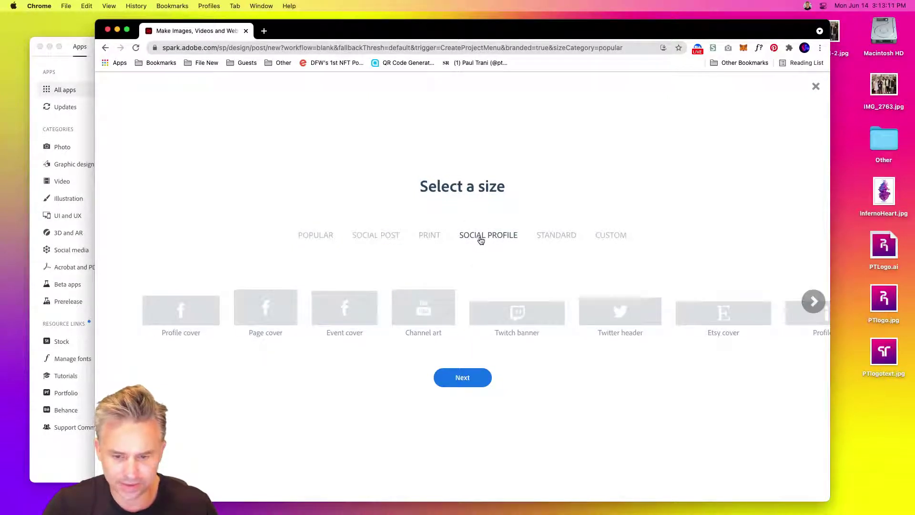
drag(96, 20, 33, 6)
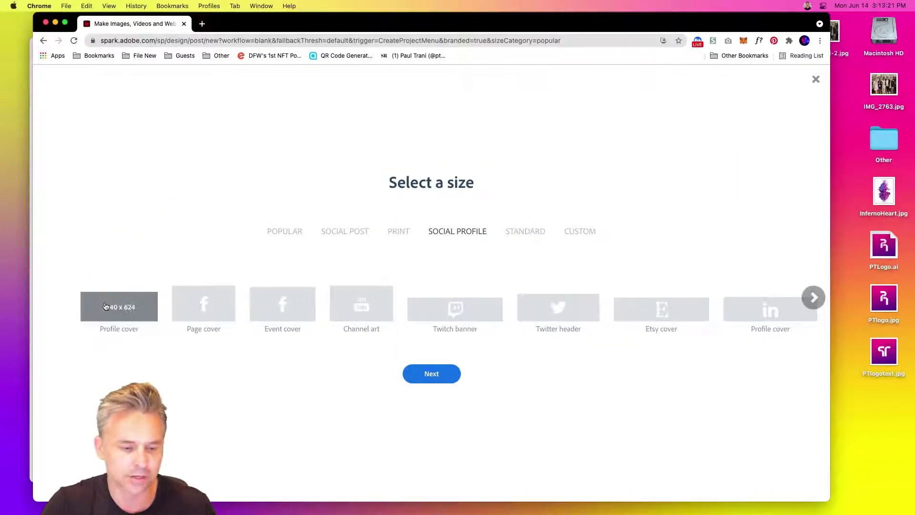
click(105, 309)
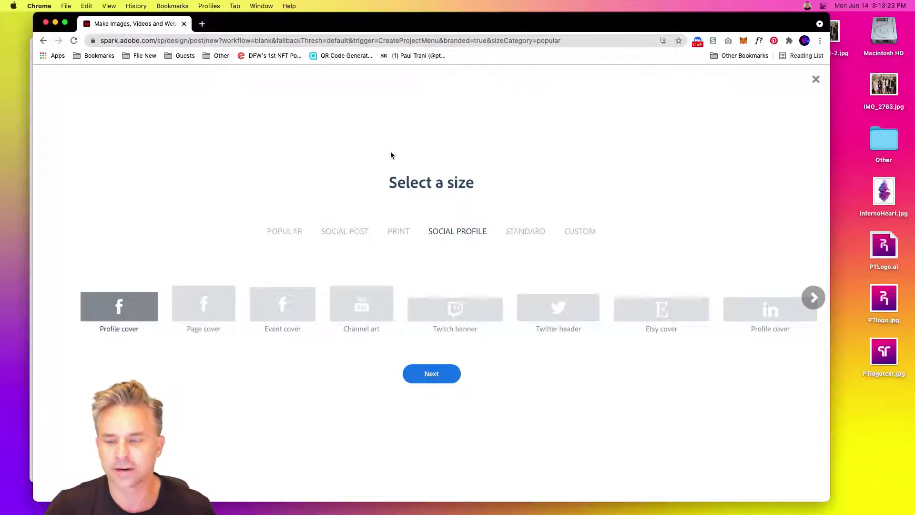
mouse_move(335, 508)
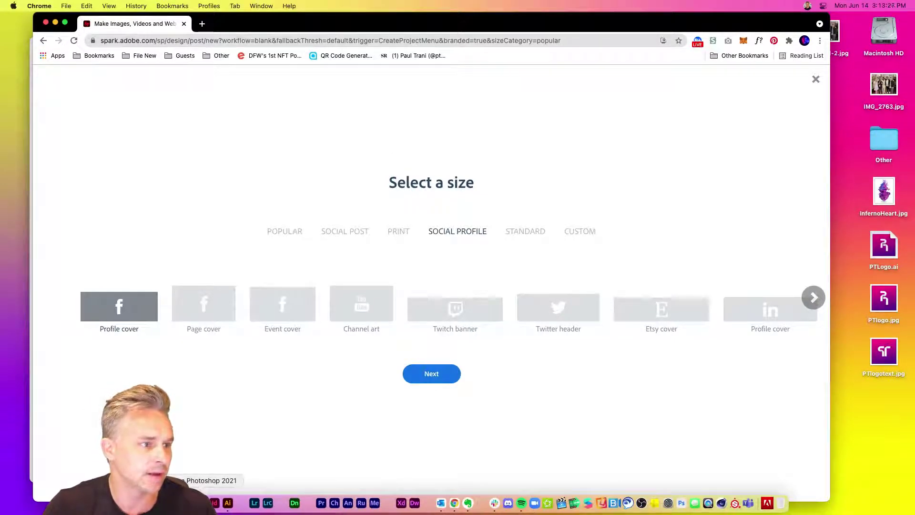
click(201, 503)
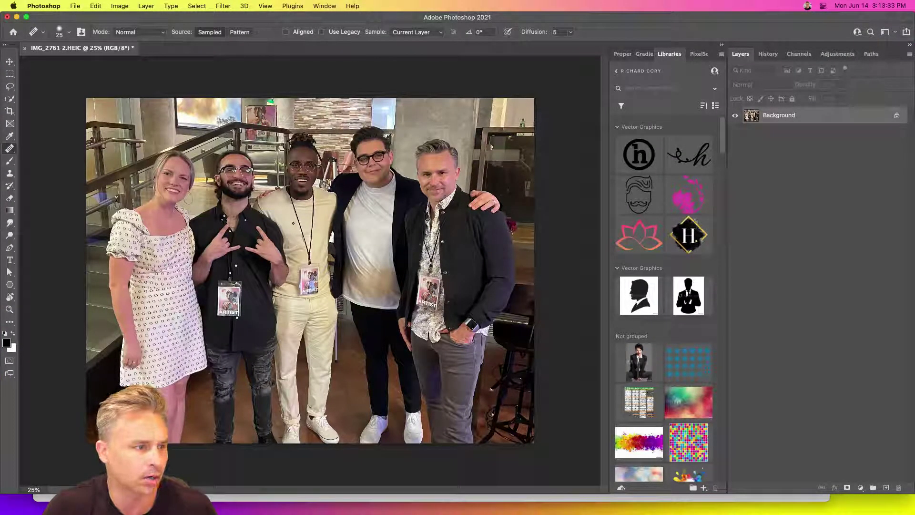
click(17, 17)
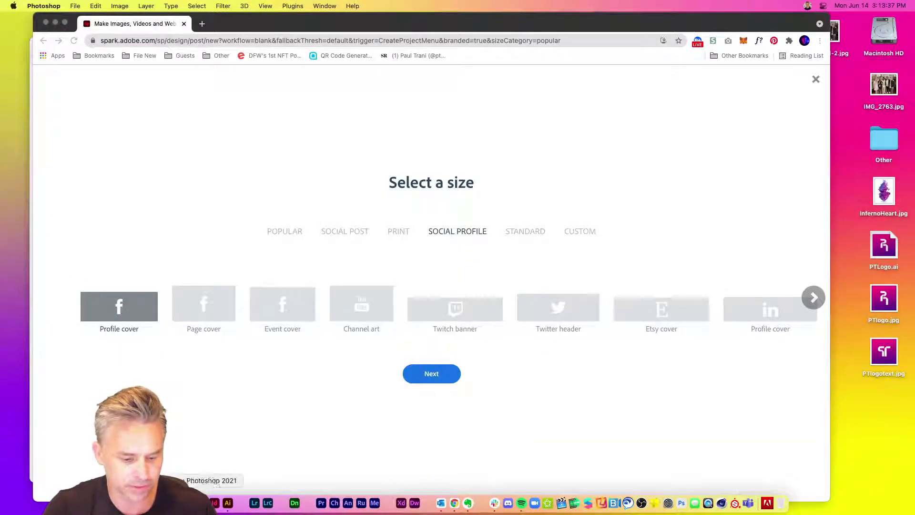
Switch to the PTLogo document in Illustrator and duplicate the upright PT monogram into the empty lower area of the variations artboard
click(227, 505)
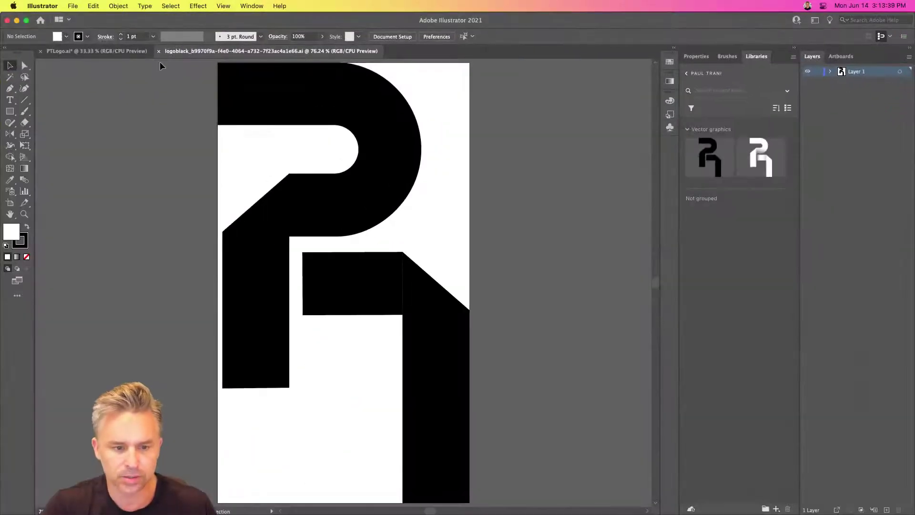
click(114, 51)
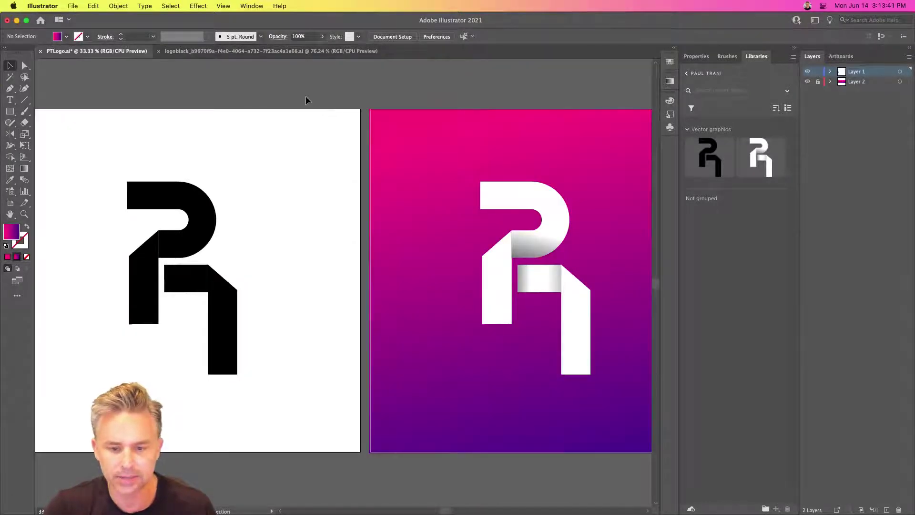
scroll(461, 153, right, 1)
drag(461, 153, 86, 138)
drag(342, 174, 26, 177)
drag(392, 203, 245, 200)
drag(532, 139, 447, 238)
drag(475, 173, 309, 359)
key(super+equal)
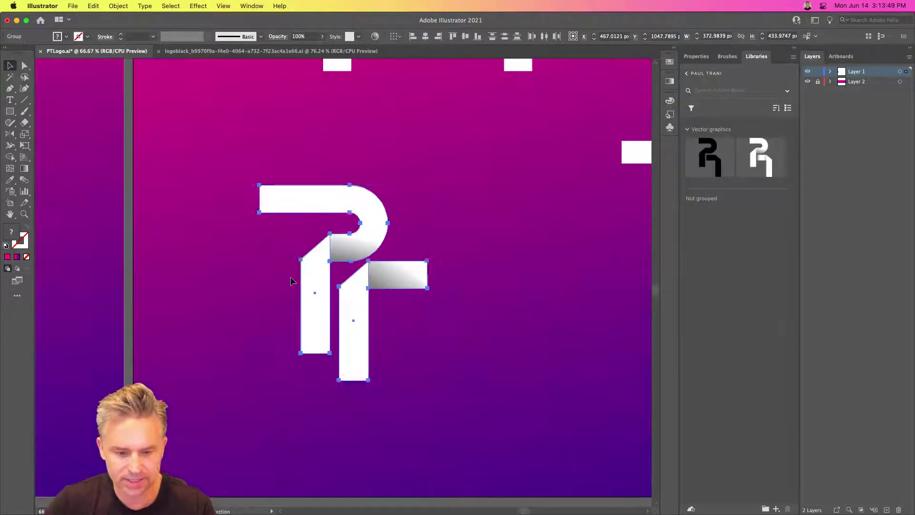
Shorten the upper arm of the copied P slightly by moving its two free end points inward
key(a)
drag(210, 154, 261, 244)
key(shift+Right)
key(shift+Right)
key(shift+Right)
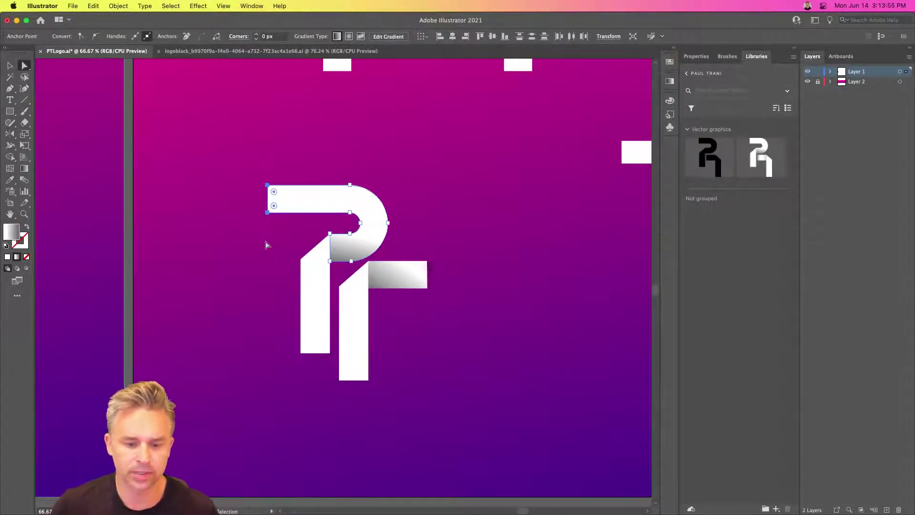
click(265, 243)
Move the T up against the P's bowl with their tops aligned and lengthen its stem to a T height of about 315 px
click(9, 61)
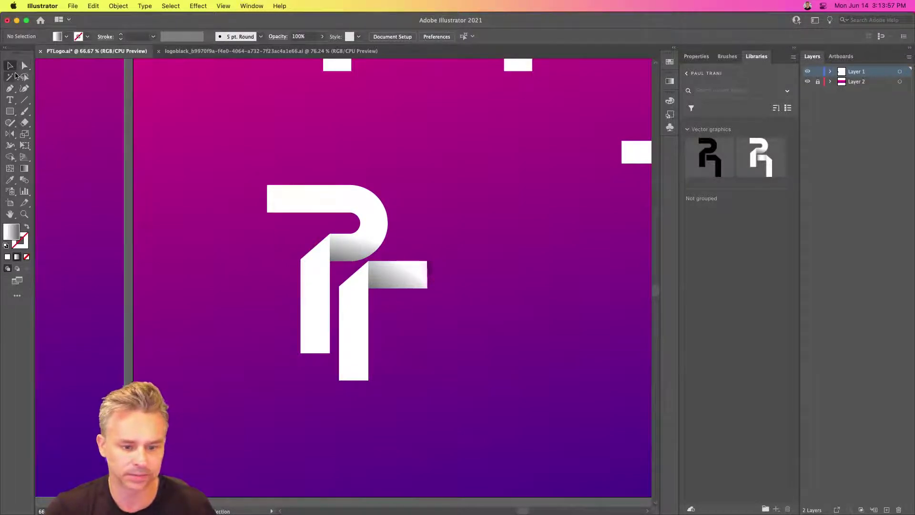
drag(357, 338, 399, 299)
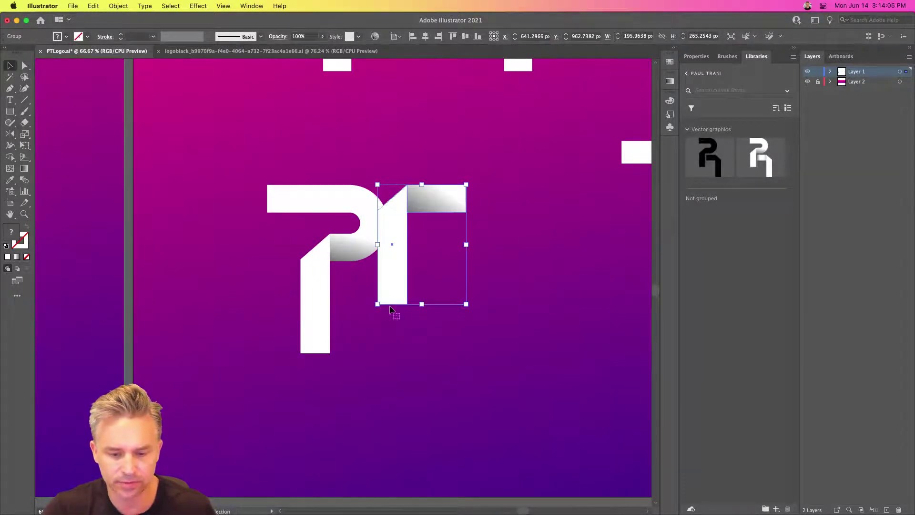
key(a)
drag(423, 334, 358, 292)
key(shift+Down)
key(shift+Down)
key(shift+Down)
key(shift+Down)
key(shift+Down)
key(shift+Down)
key(shift+Down)
key(shift+Down)
key(shift+Down)
key(shift+Down)
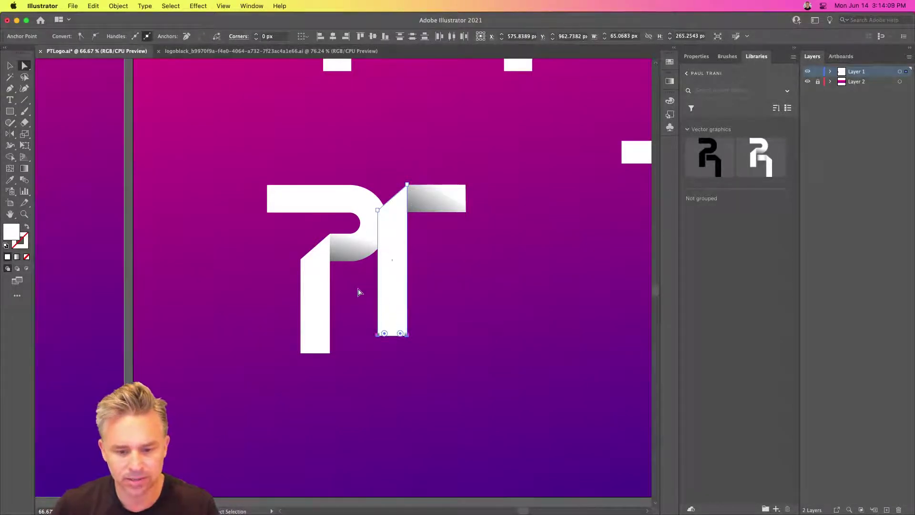
key(shift+Up)
key(shift+Up)
key(shift+Up)
key(shift+Up)
key(shift+Down)
key(super+minus)
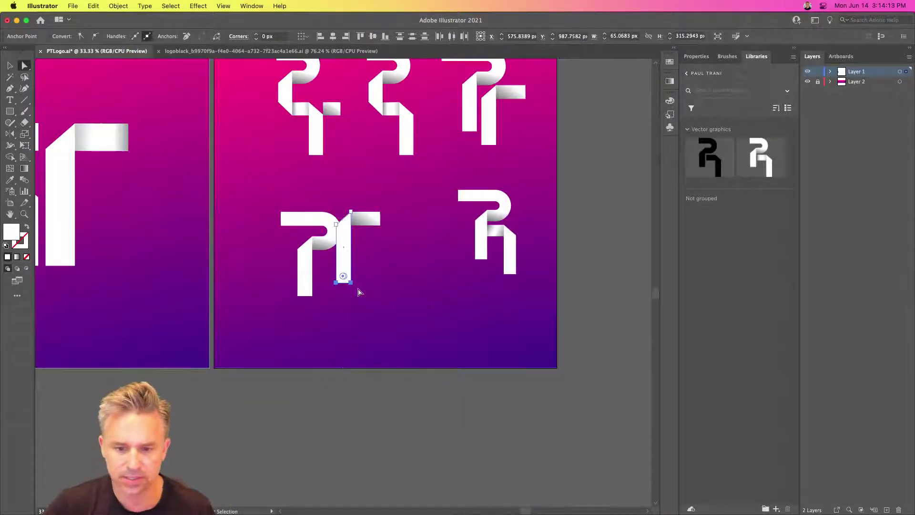
key(super+1)
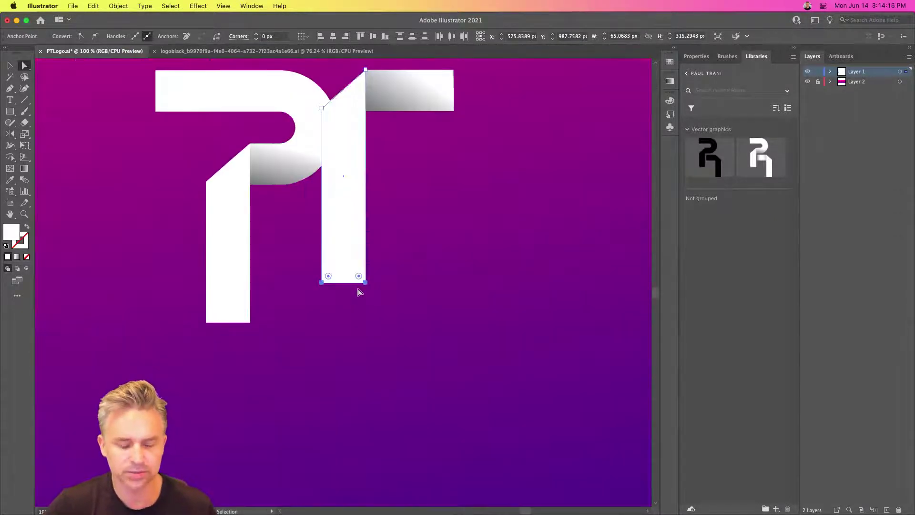
Shorten the P's leg to end level with the T's stem and trim its upper arm to a P width of about 231 px
scroll(516, 296, up, 5)
scroll(517, 296, left, 3)
drag(413, 454, 263, 410)
drag(269, 378, 269, 378)
click(218, 275)
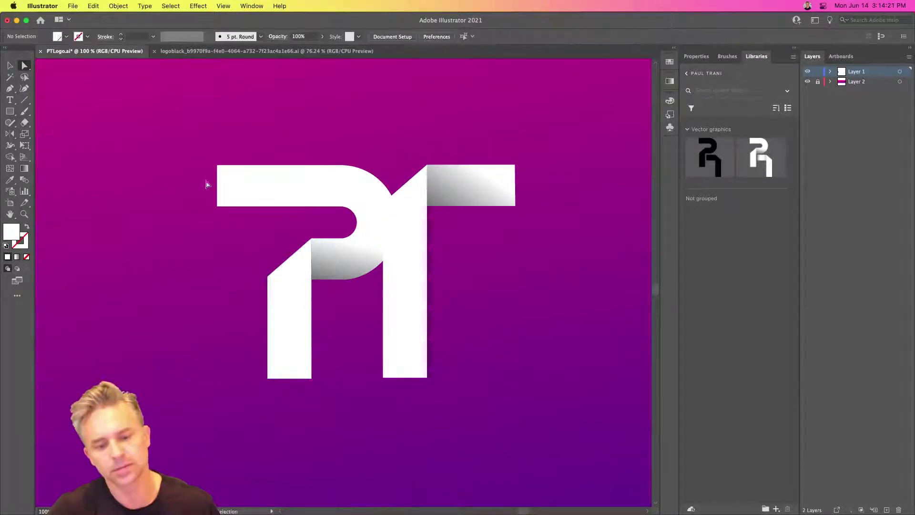
drag(196, 159, 242, 207)
click(439, 110)
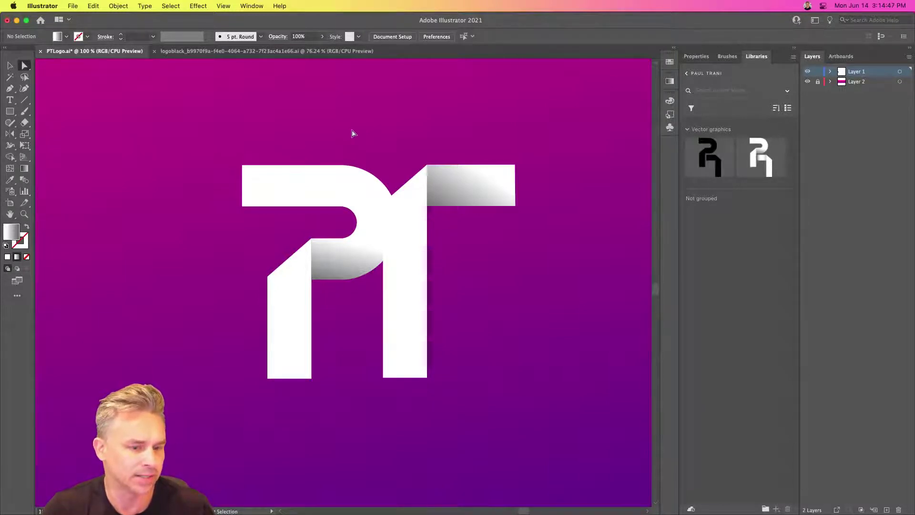
Shift the T group slightly to the right to reduce its overlap with the P's bowl
click(10, 65)
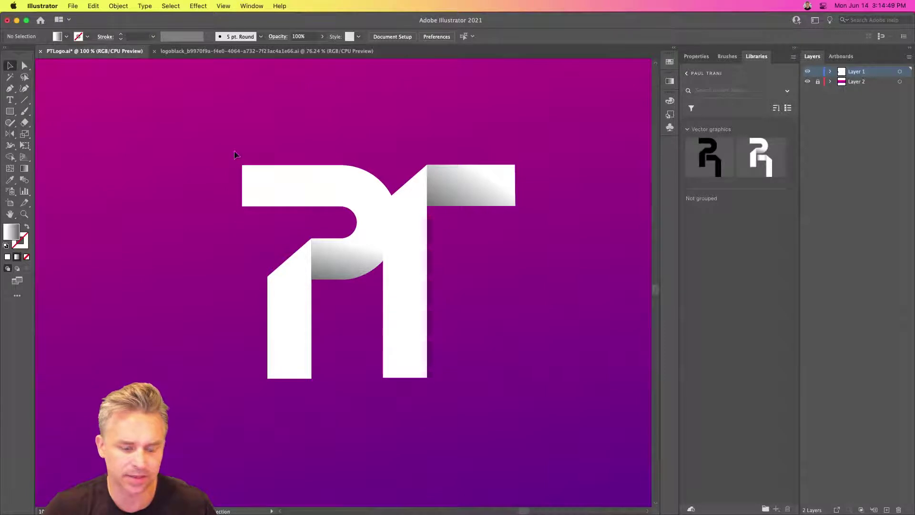
drag(276, 232, 270, 224)
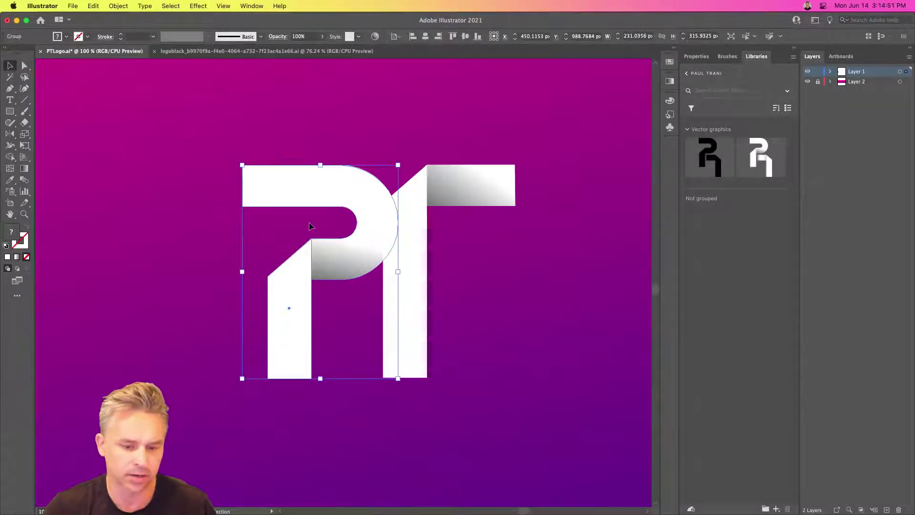
drag(433, 135, 407, 221)
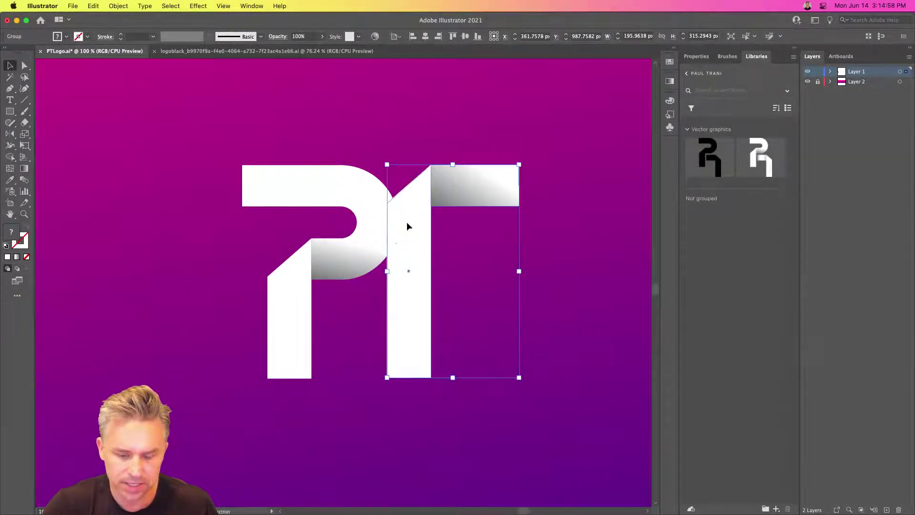
click(317, 260)
click(430, 182)
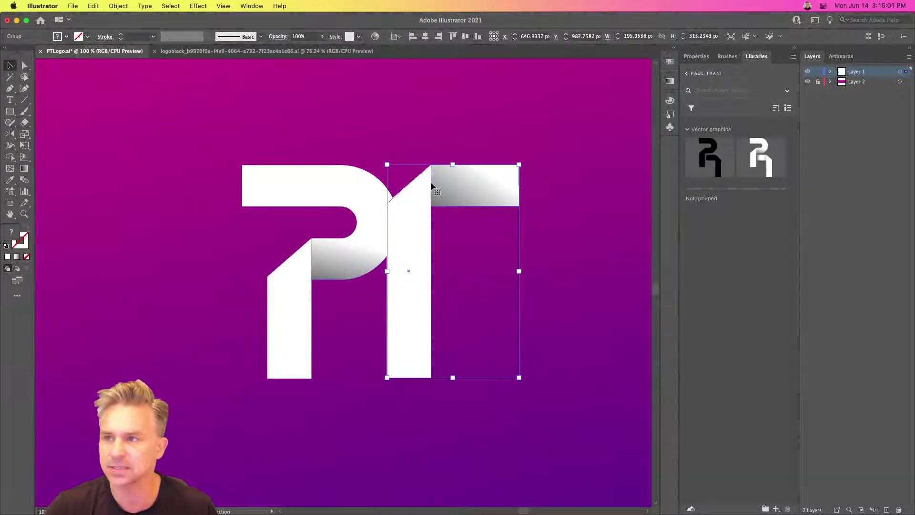
Try spacing the T group clear of the P's bowl with a narrow gap between the two letters
click(180, 238)
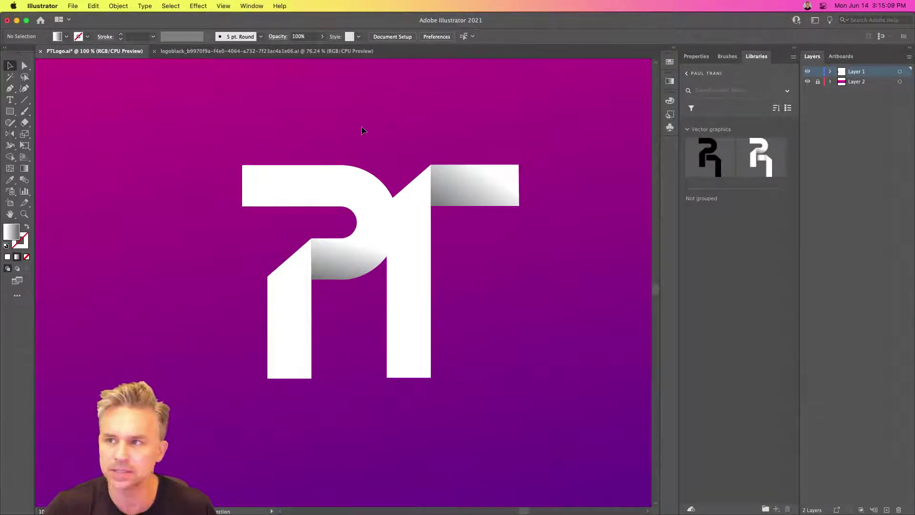
click(417, 203)
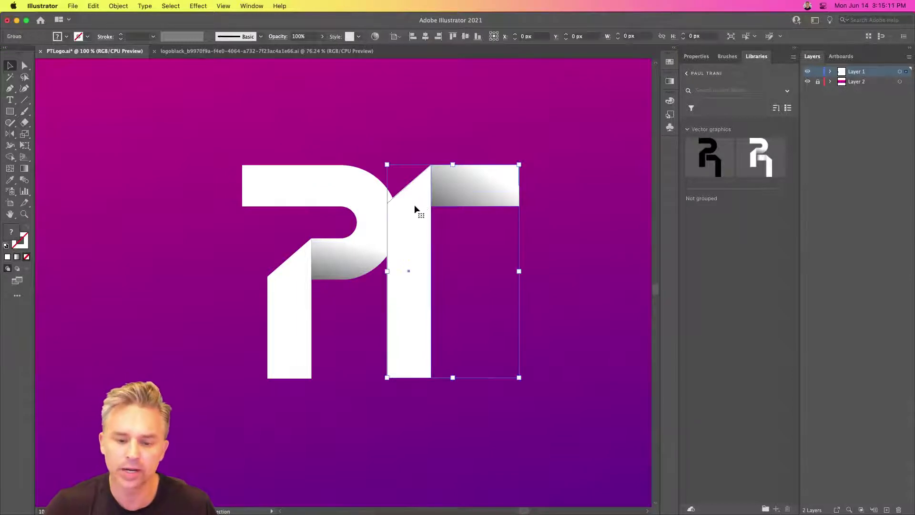
drag(409, 207, 457, 210)
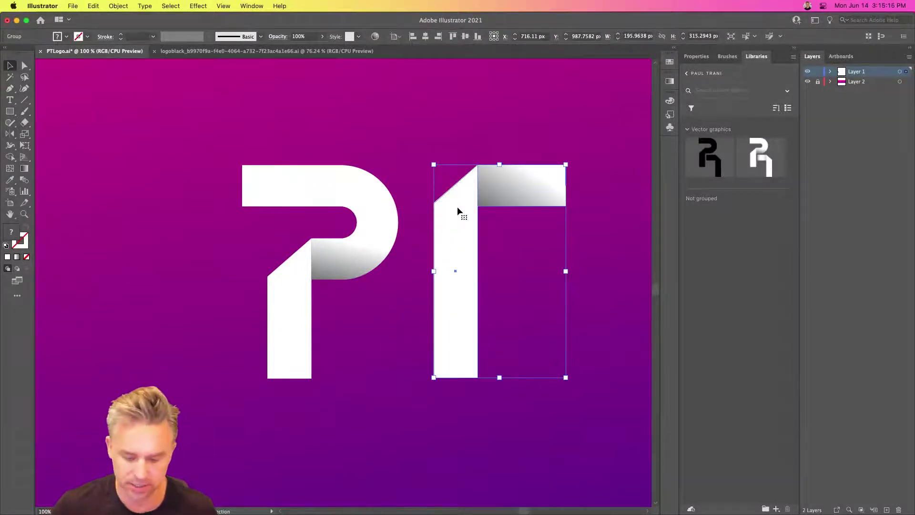
key(Left)
key(Left)
key(Left)
key(Left)
key(Left)
key(Left)
key(Left)
key(Left)
key(Left)
key(Left)
key(Left)
key(Left)
key(Left)
key(Left)
key(Left)
key(Left)
key(Left)
key(Left)
key(Left)
key(Left)
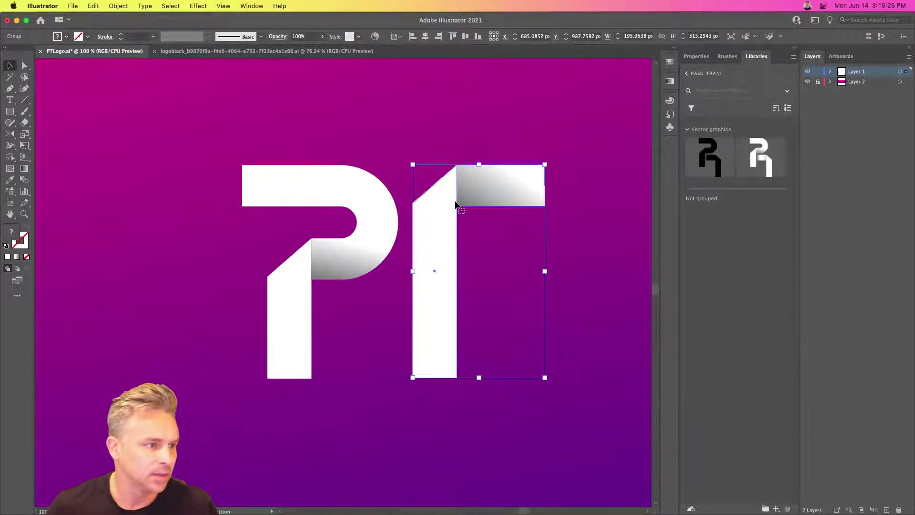
Move the T group back so its stem overlaps the P's bowl, at an X position of about 641 px
click(291, 135)
click(439, 283)
click(408, 285)
click(424, 286)
drag(443, 286, 414, 289)
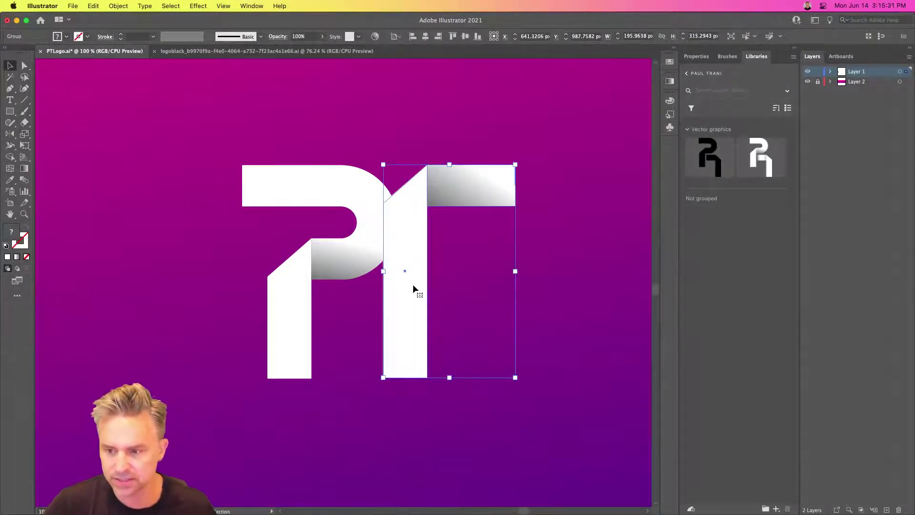
Expand Layer 1's contents and send the T group to the back of the layer, behind the P
click(831, 72)
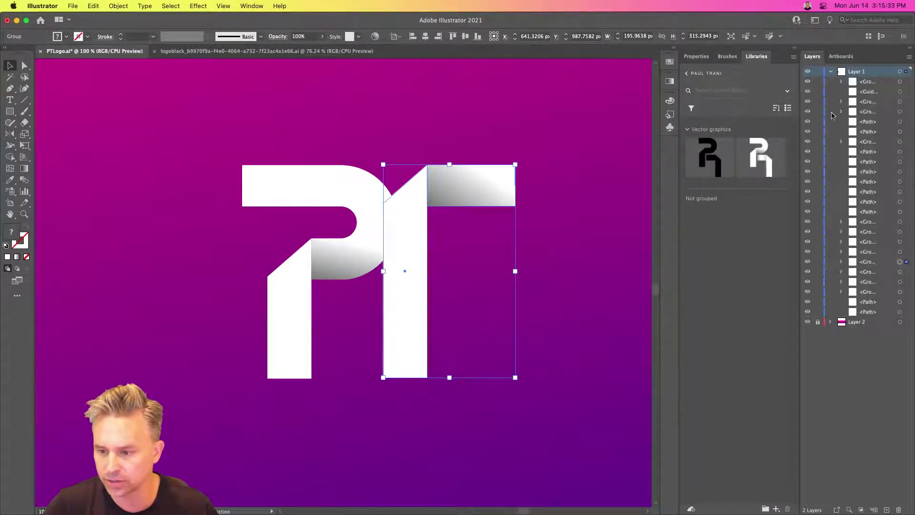
click(869, 263)
key(super+shift+bracketleft)
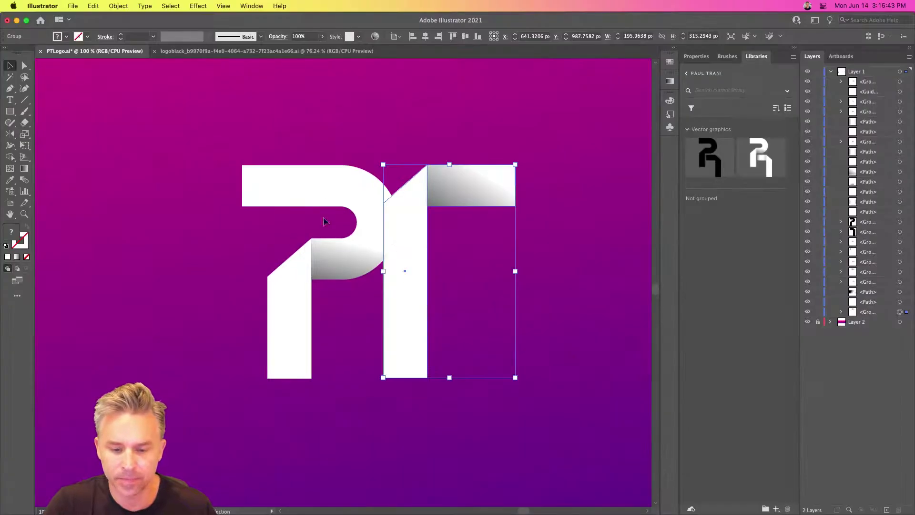
click(332, 145)
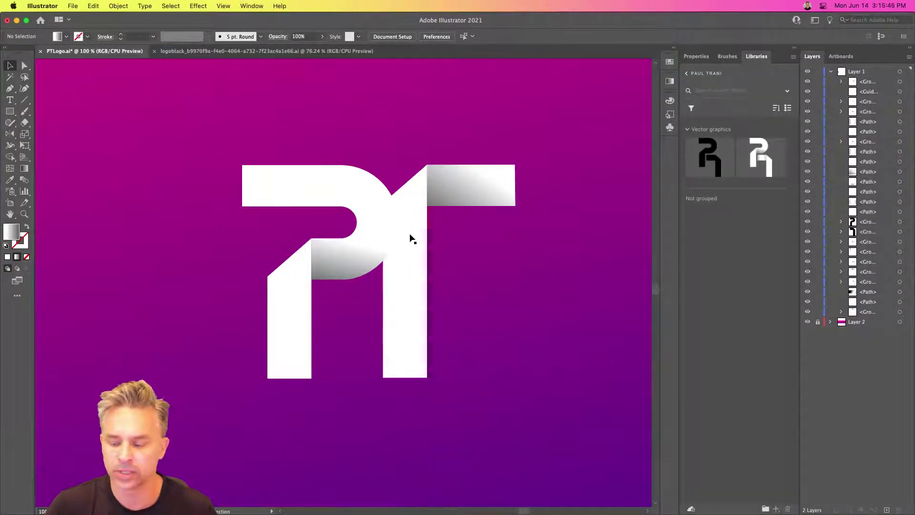
Ungroup the T and copy its arm's gradient onto the stem with the Eyedropper tool
click(406, 248)
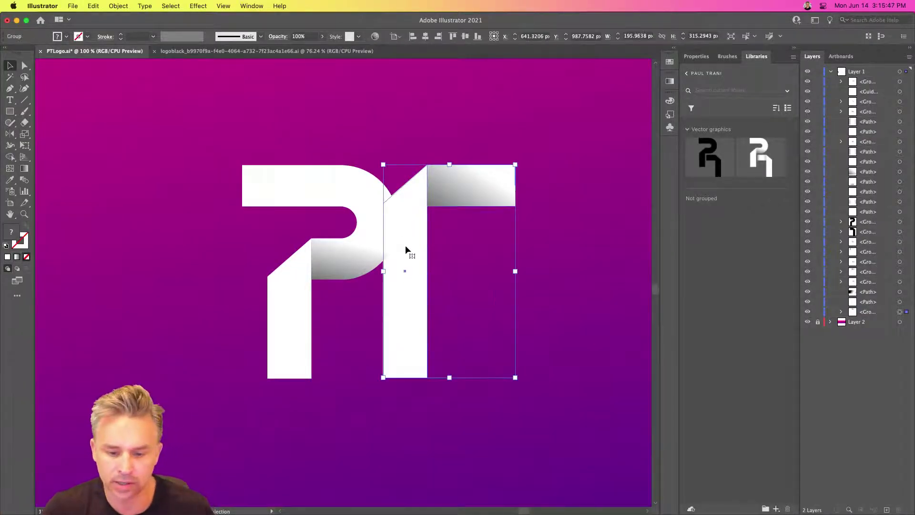
right_click(405, 248)
click(416, 334)
click(188, 271)
click(409, 325)
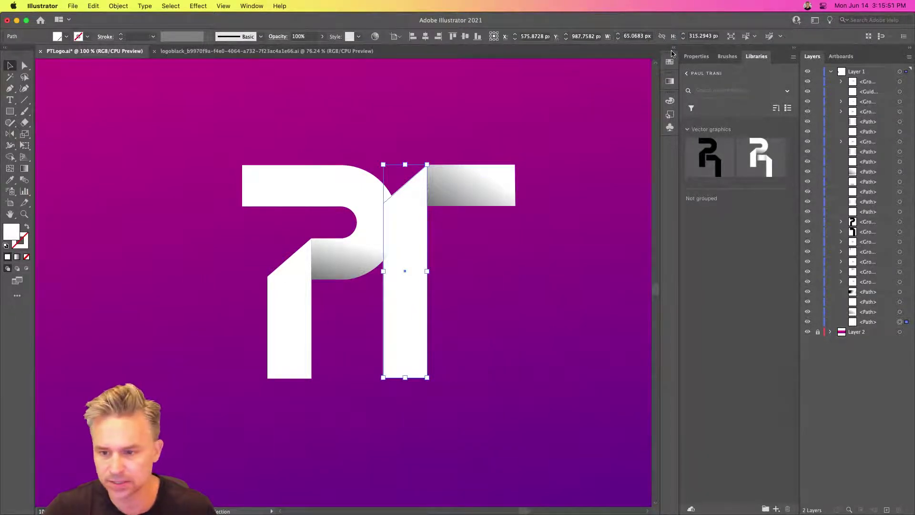
key(i)
click(460, 178)
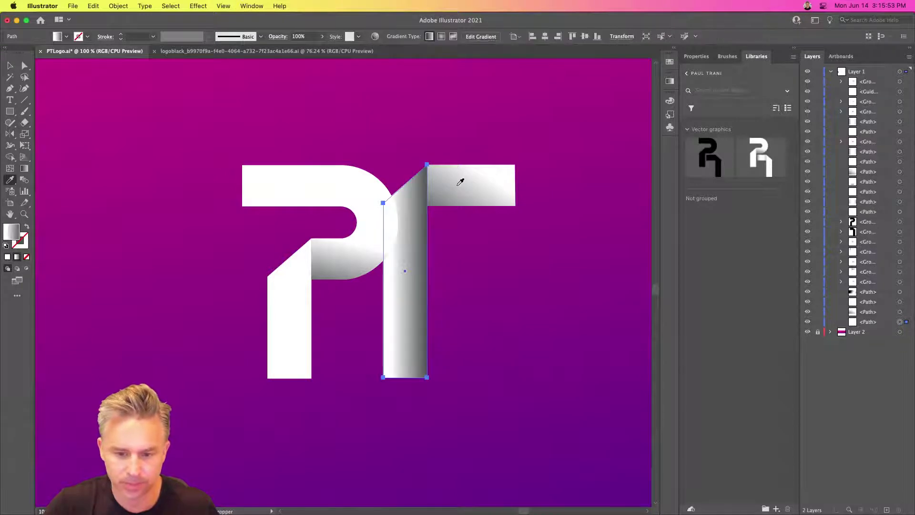
Make the T stem's gradient radial, reverse it, and centre it on the P's bowl so a shadow falls beside the curve
key(g)
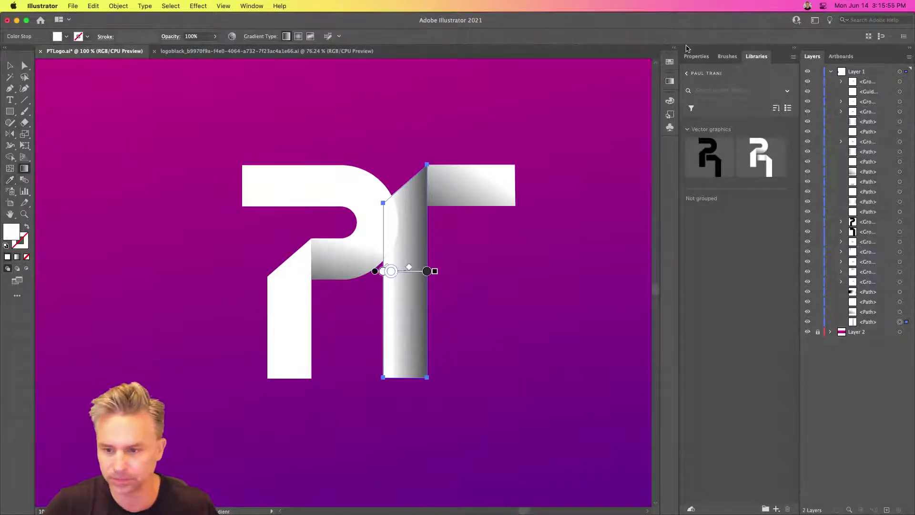
click(673, 48)
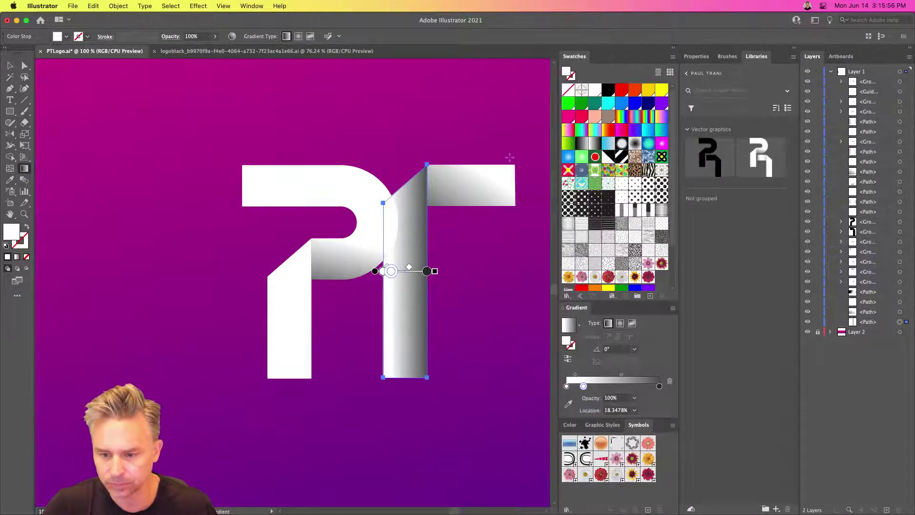
click(620, 324)
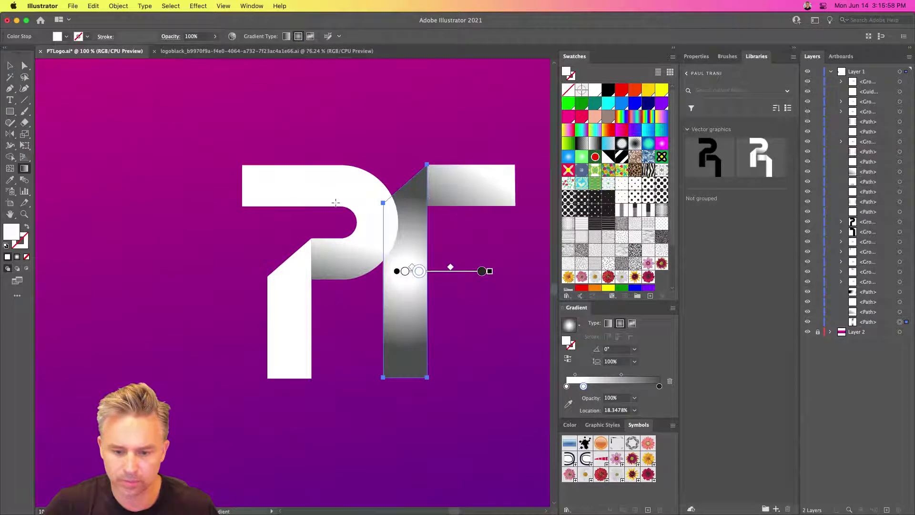
click(567, 359)
drag(412, 275, 374, 234)
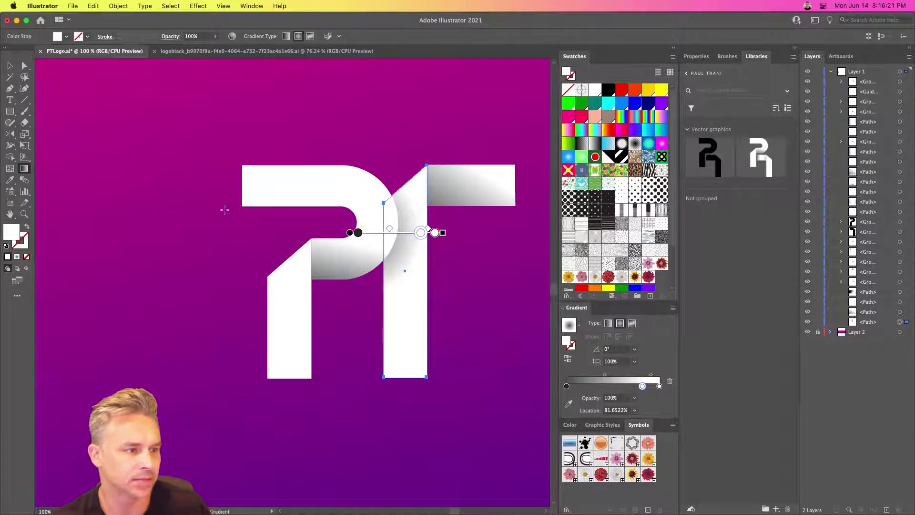
click(10, 65)
click(224, 288)
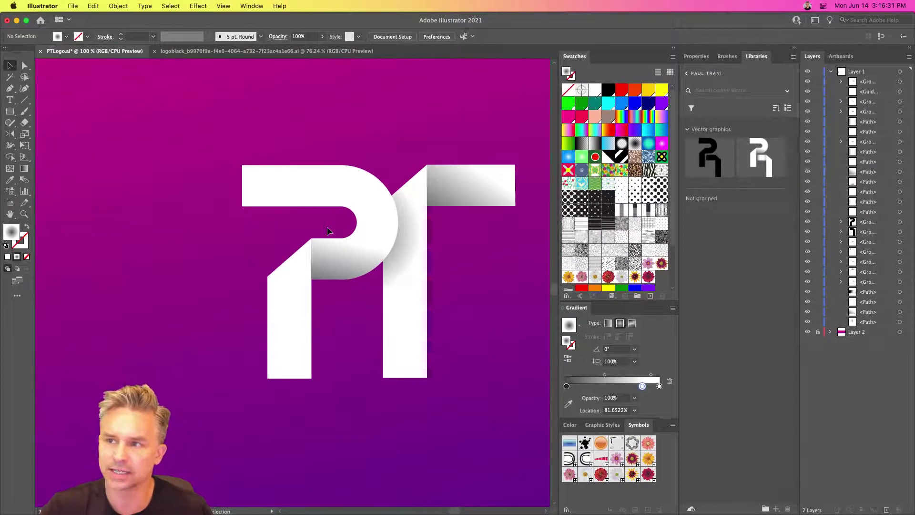
Raise the bottom ends of the P's leg and T's stem together, giving the selected paths a height of about 297 px
click(25, 65)
drag(205, 367, 455, 434)
key(shift+Up)
key(shift+Up)
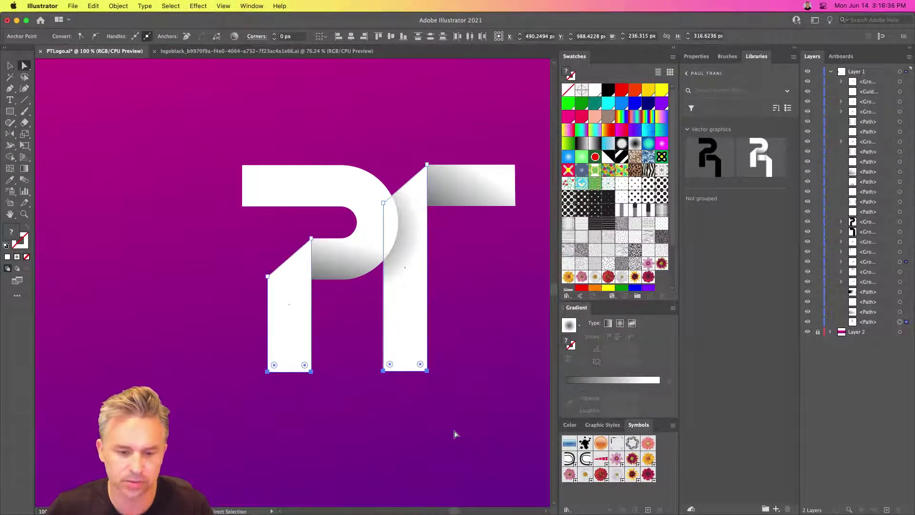
key(shift+Up)
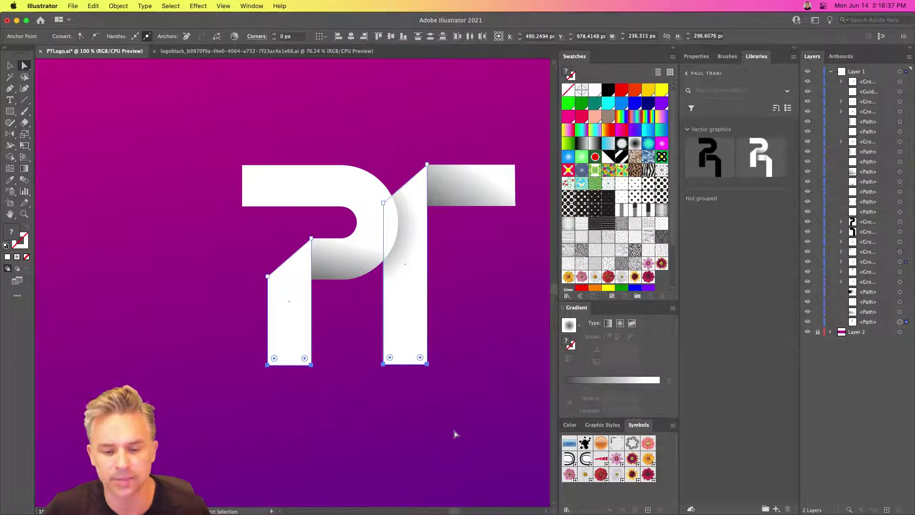
key(shift+Down)
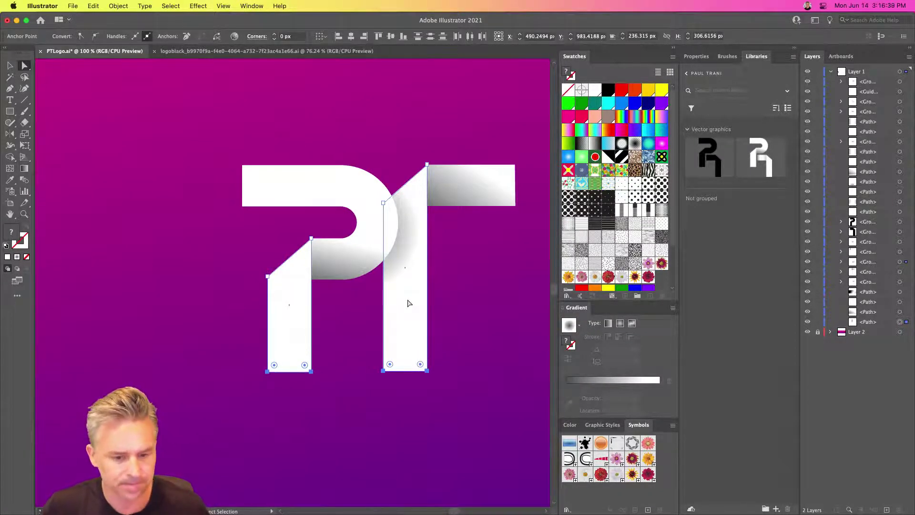
key(shift+Up)
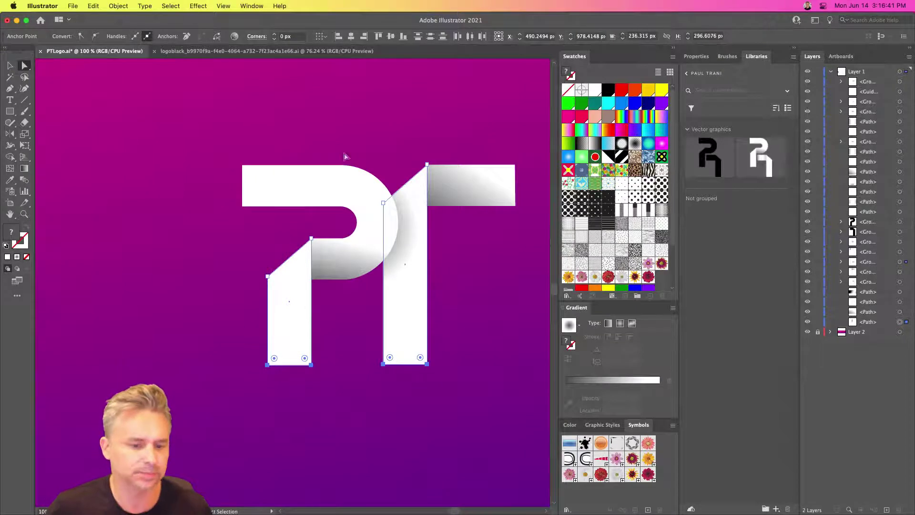
Shorten the T's arm by about 20 px by moving its two free end points inward
drag(481, 155, 547, 241)
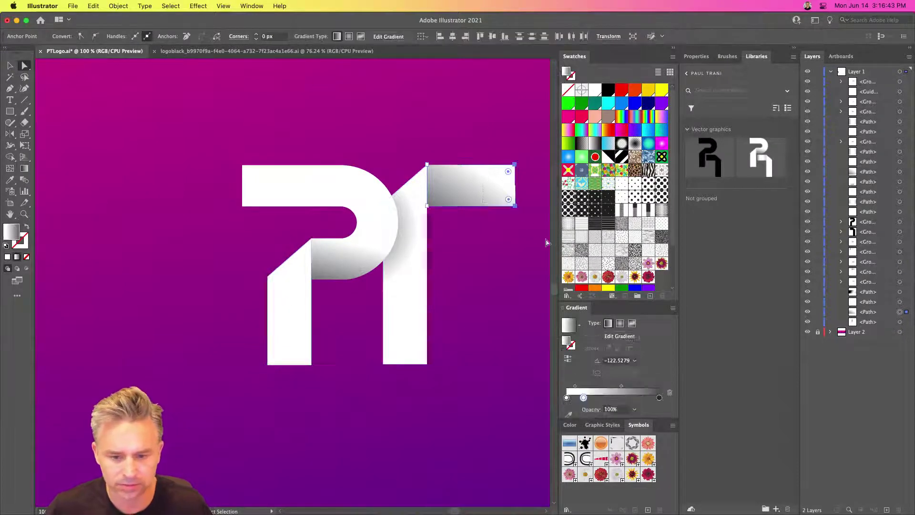
key(shift+Left)
key(shift+Left)
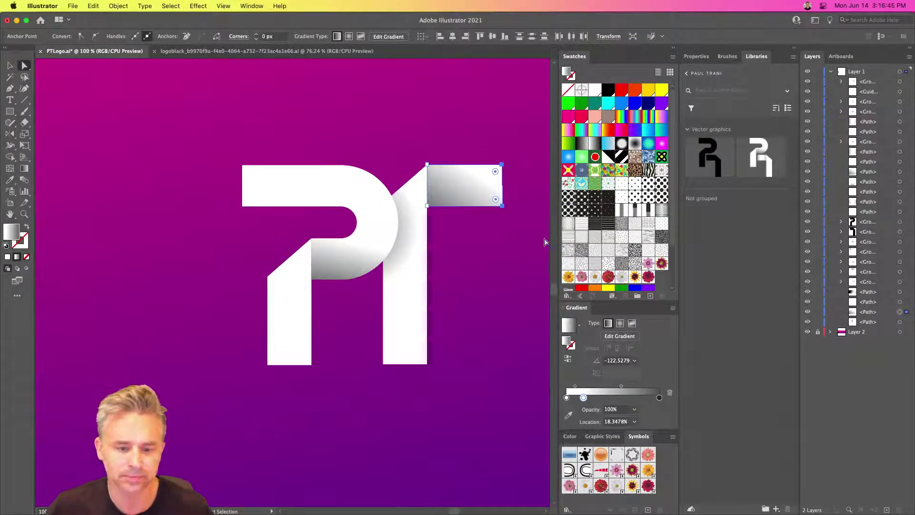
Try shortening the P's upper arm by about 20 px, then restore its length and deselect it
drag(225, 149, 257, 229)
key(shift+Right)
key(shift+Right)
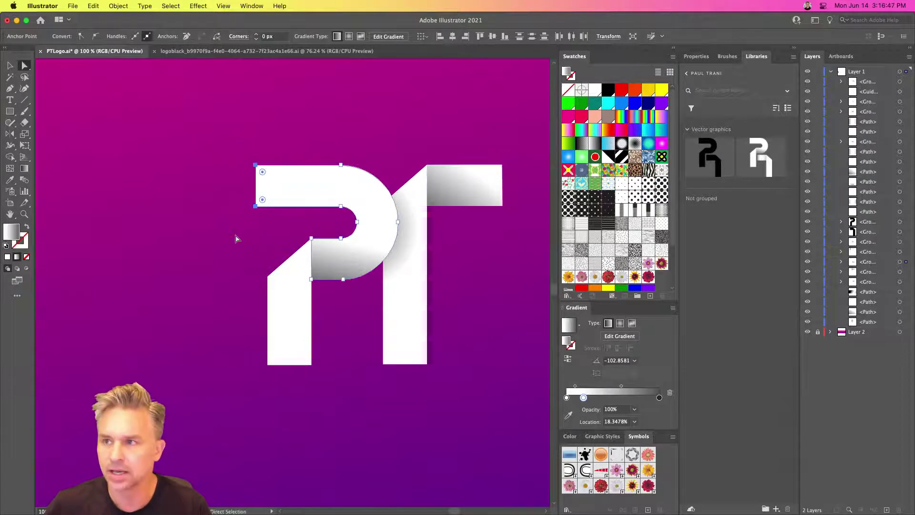
key(shift+Left)
key(shift+Left)
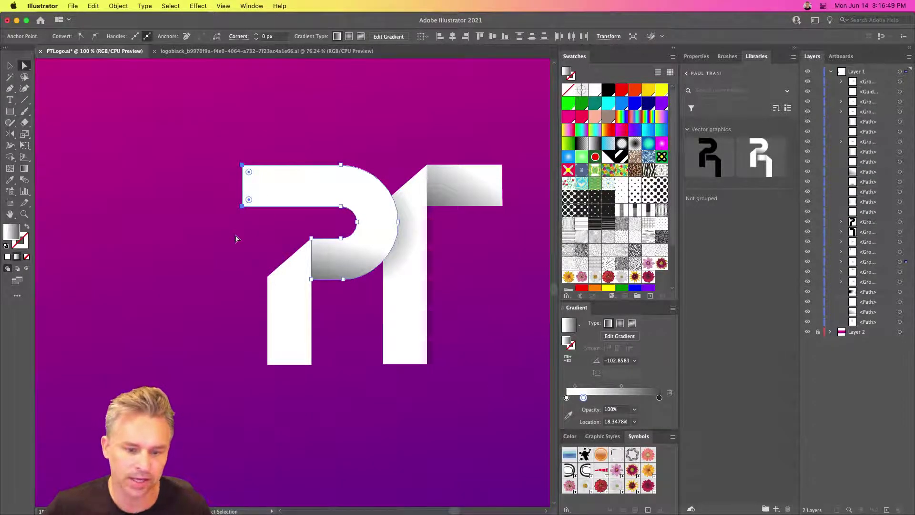
scroll(191, 174, right, 2)
click(191, 173)
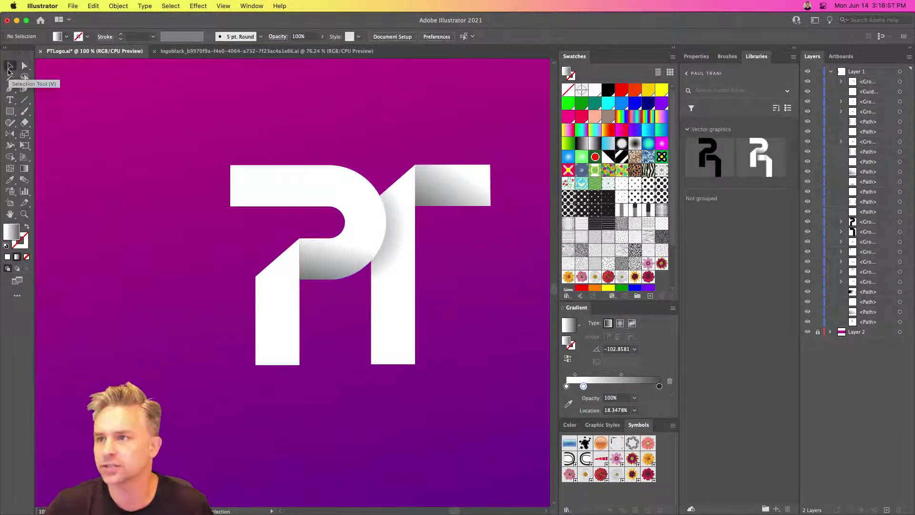
Move the new PT mark from the variations artboard to the upper edge of the middle artboard
key(super+minus)
key(super+minus)
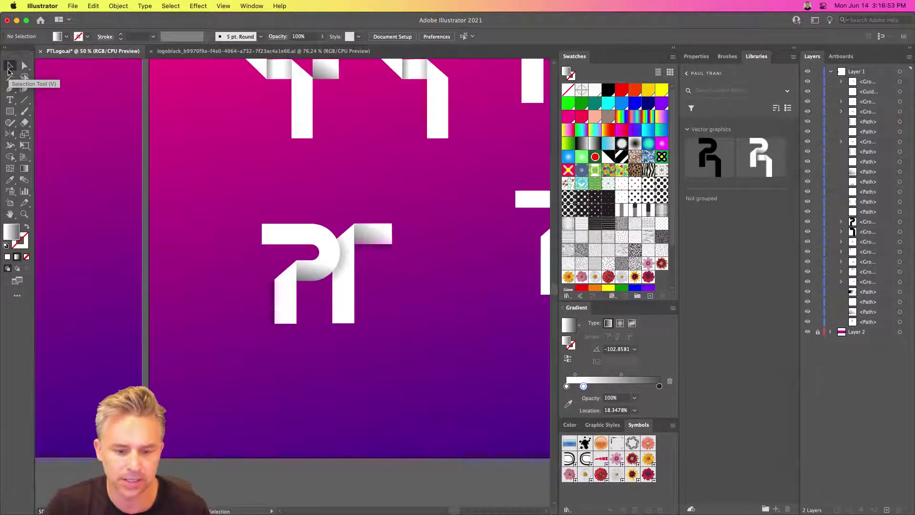
scroll(296, 259, left, 8)
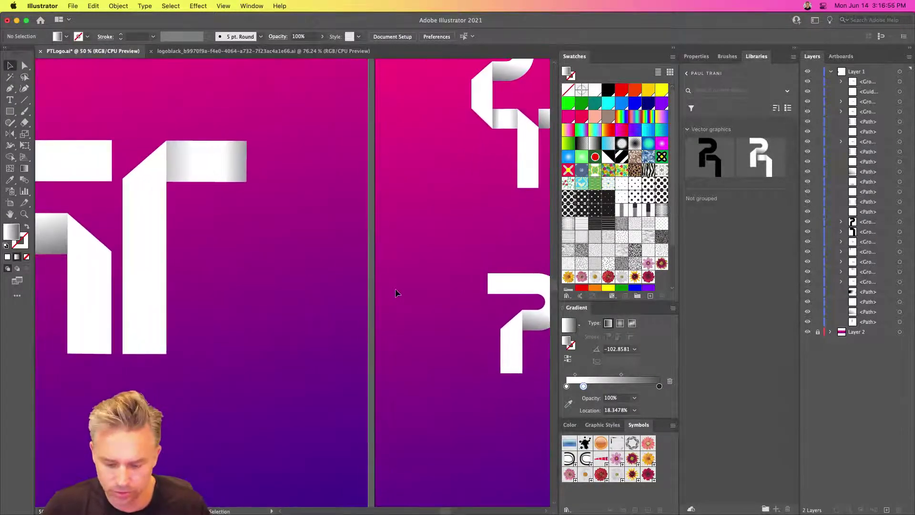
key(super+minus)
key(super+minus)
drag(358, 281, 384, 264)
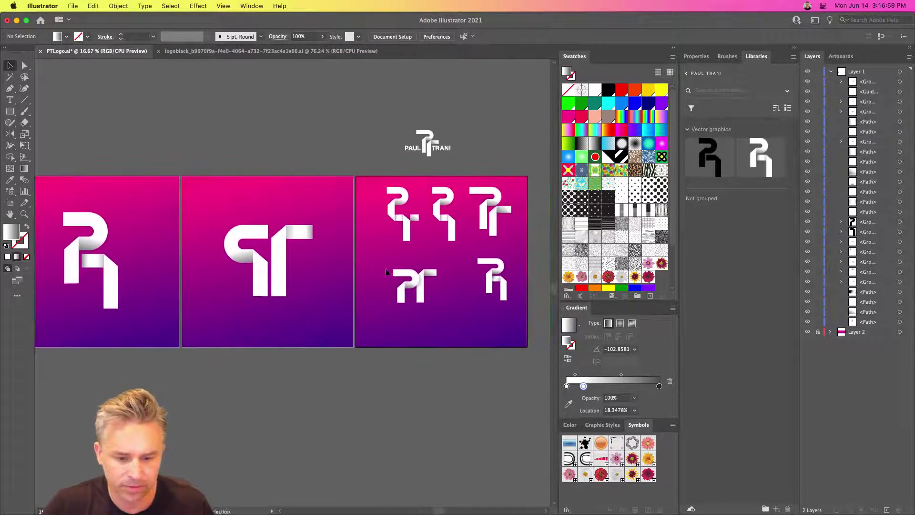
drag(424, 288, 245, 180)
Move the old PT mark from the middle artboard to the variations artboard and scale it down to match the others
drag(217, 208, 327, 328)
drag(240, 236, 377, 272)
drag(369, 333, 413, 296)
Enlarge the new PT mark to about 821 px wide and place it near the centre of the middle artboard
click(228, 183)
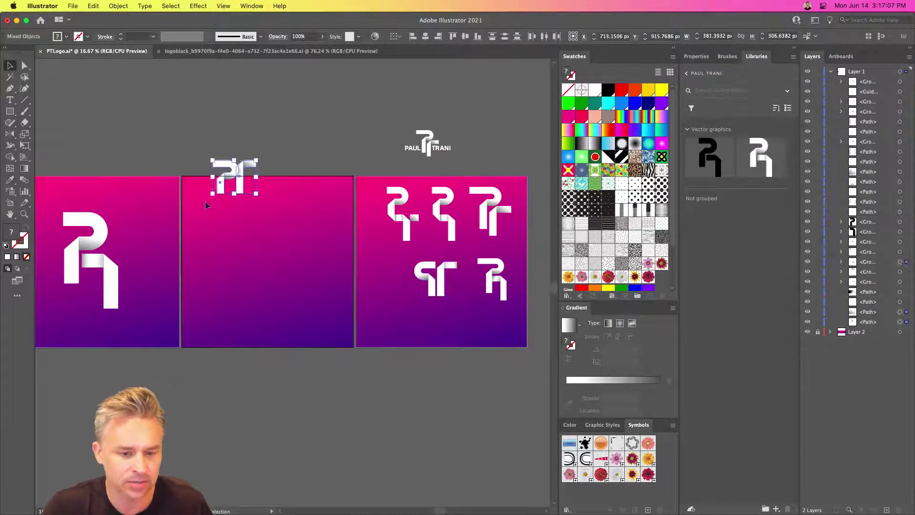
drag(221, 191, 230, 226)
drag(243, 243, 241, 235)
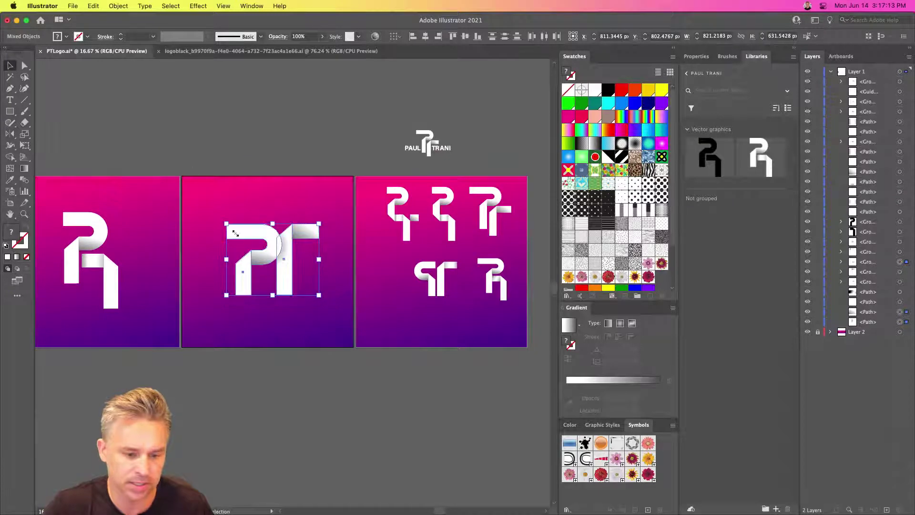
Hide the artboards and collapse the swatch and gradient controls to compare the stacked and side-by-side marks
key(space)
drag(80, 150, 263, 166)
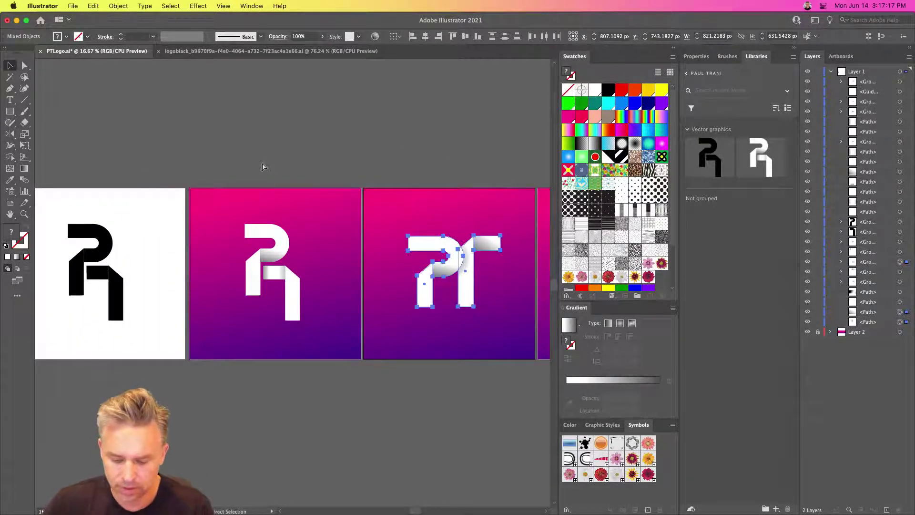
key(super+shift+h)
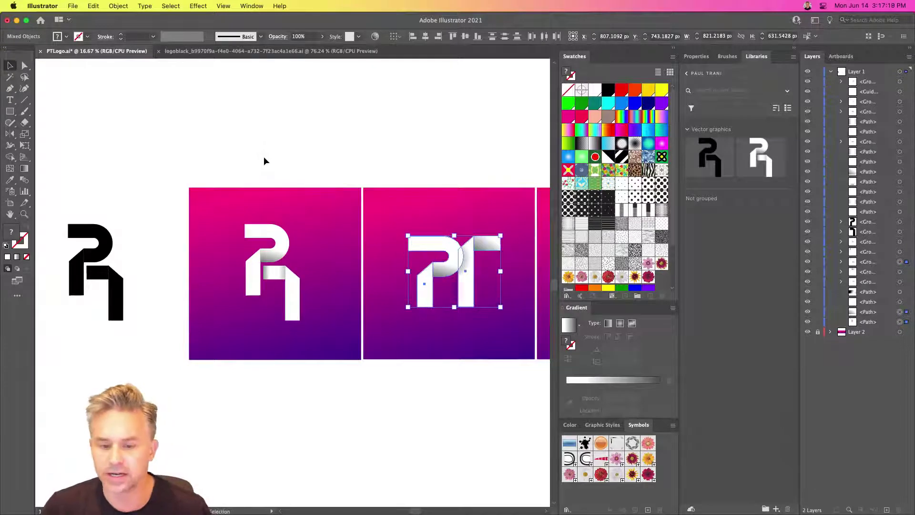
click(261, 164)
scroll(270, 155, right, 3)
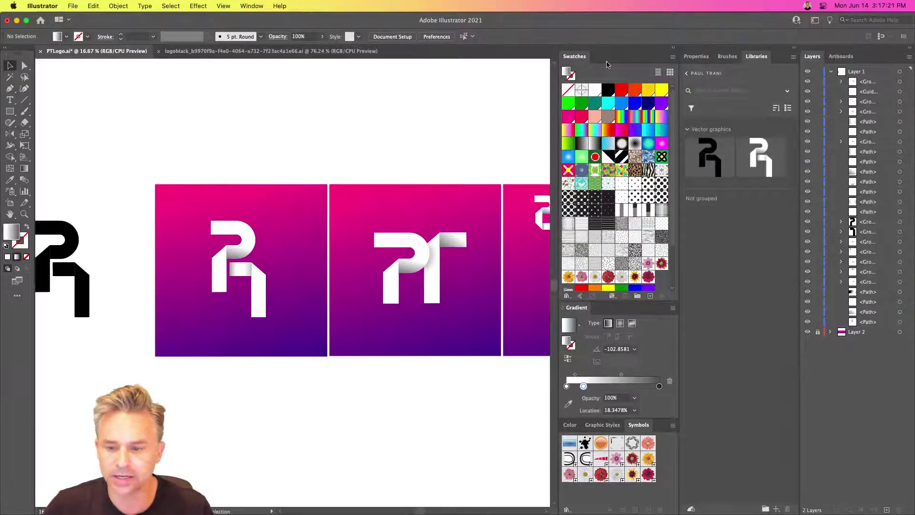
click(673, 47)
scroll(267, 148, left, 3)
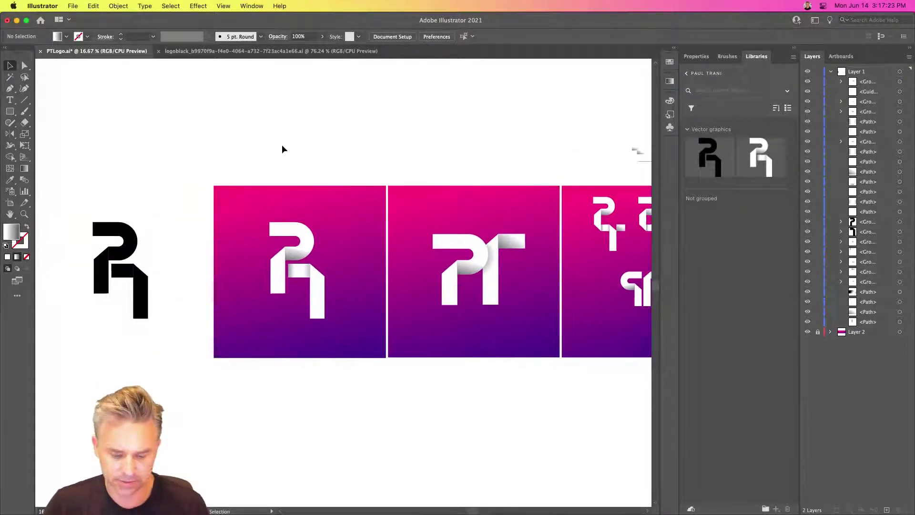
key(super+equal)
scroll(282, 144, right, 3)
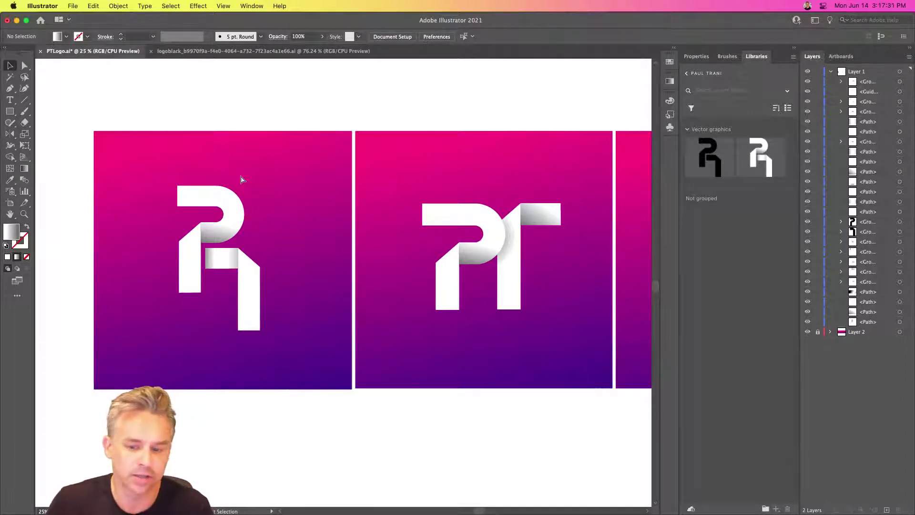
Compare the white stacked and side-by-side marks with the black stacked mark on the blank canvas
key(super+equal)
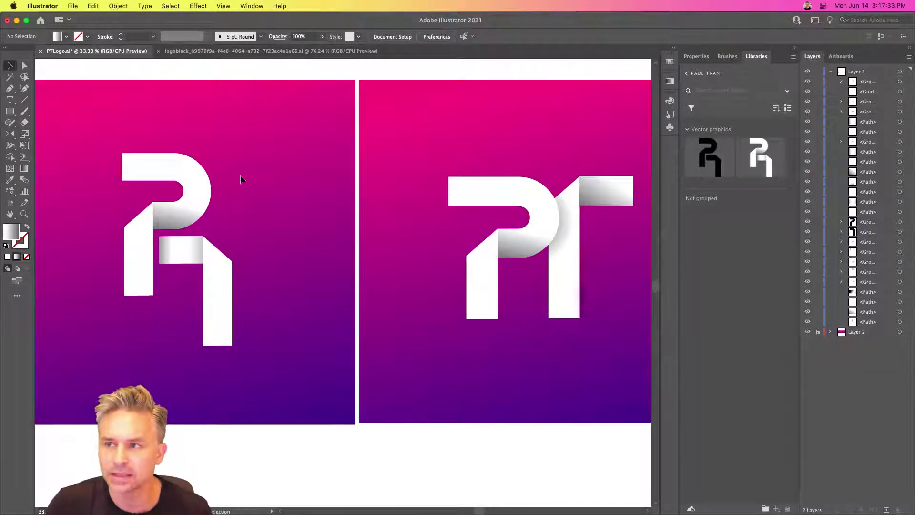
key(space)
drag(369, 228, 340, 243)
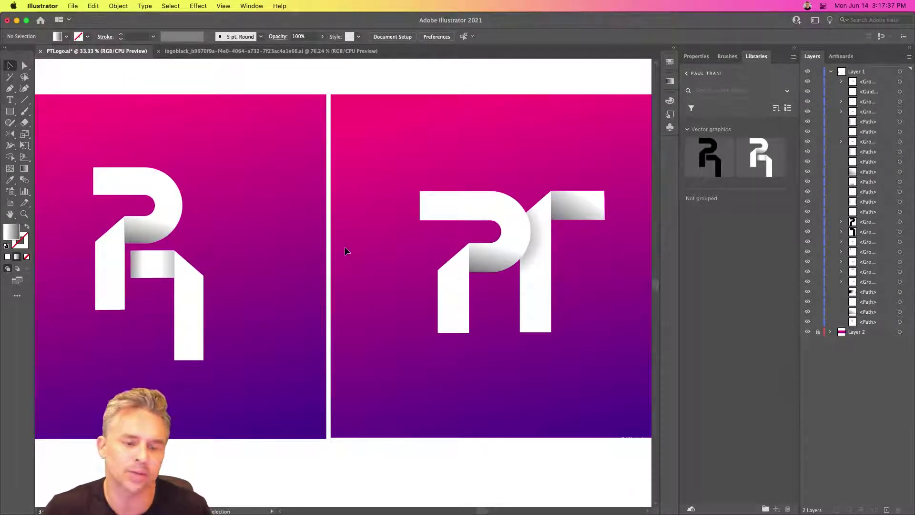
key(space)
drag(236, 230, 509, 235)
drag(108, 228, 405, 241)
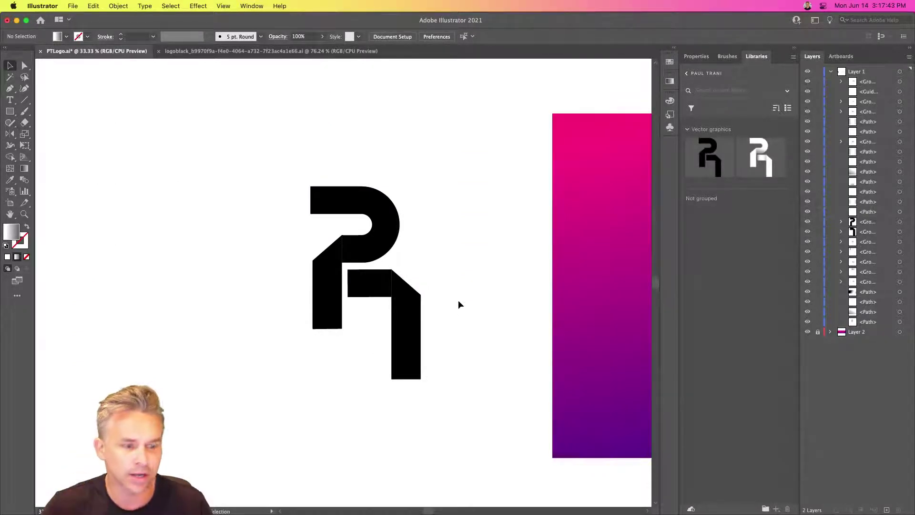
key(space)
drag(495, 302, 157, 288)
drag(379, 302, 185, 300)
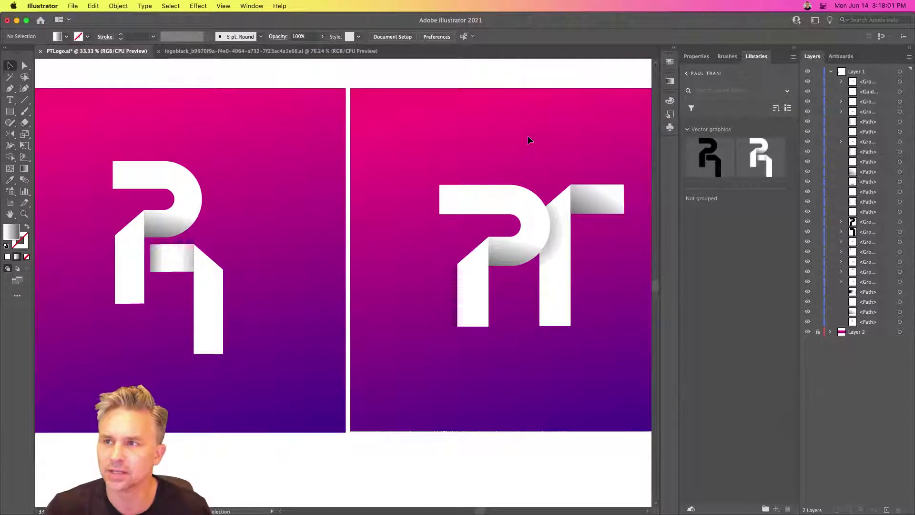
Duplicate the white side-by-side PT mark horizontally to its left and fill the copy with black (000000)
drag(382, 165, 622, 362)
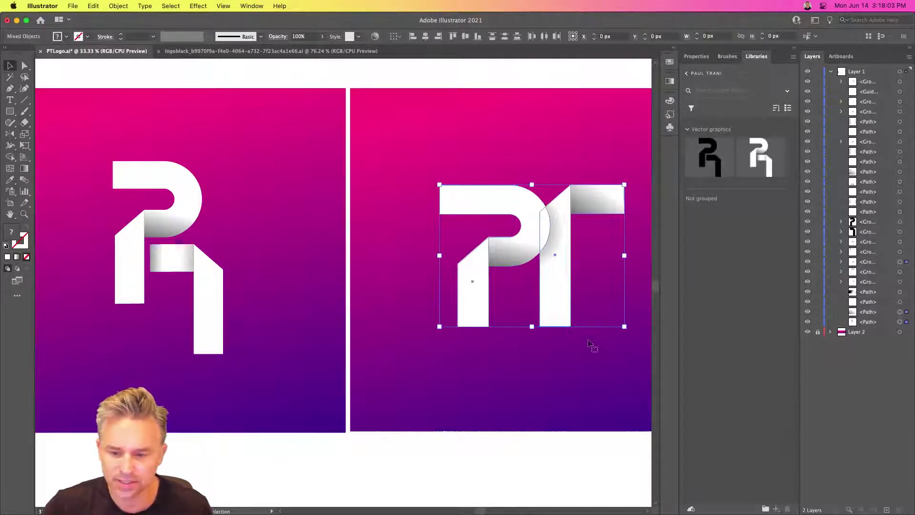
drag(510, 247, 329, 247)
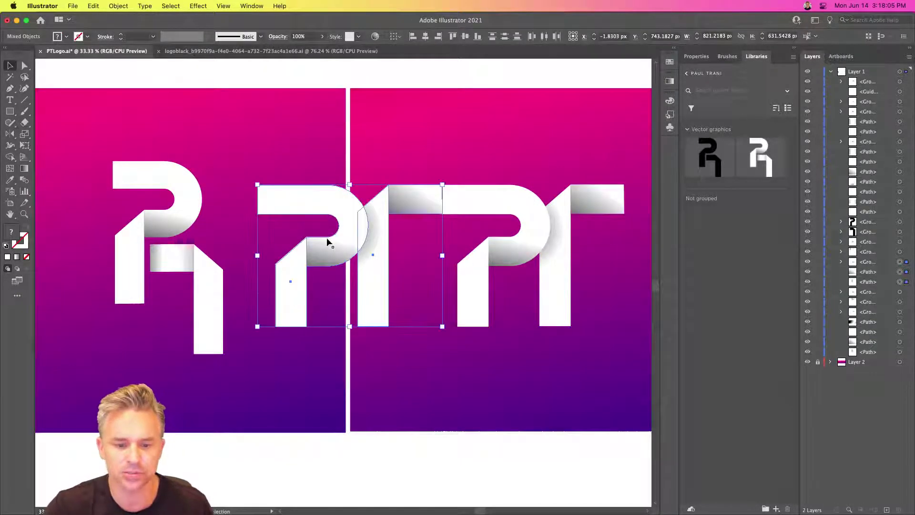
double_click(11, 232)
text(000000)
key(Return)
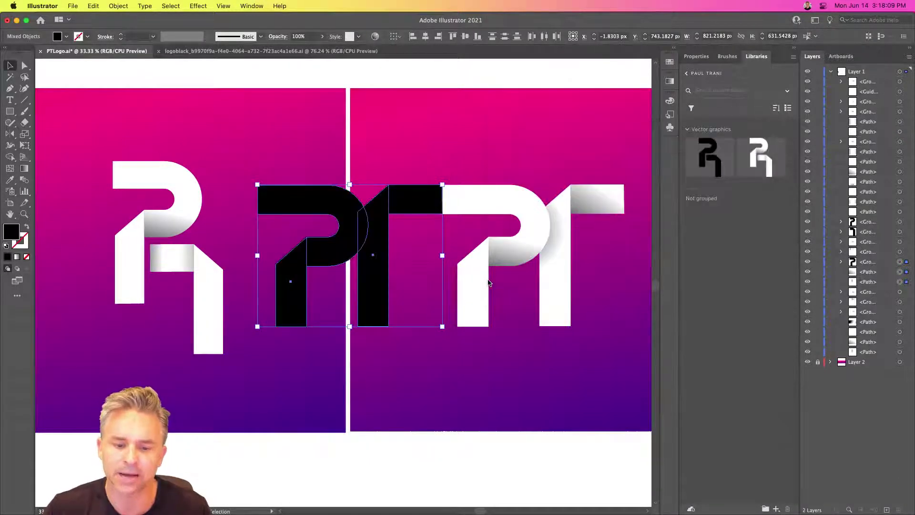
Move the black side-by-side mark off the artboards next to the black stacked mark and group it
drag(234, 163, 518, 180)
drag(567, 210, 133, 206)
scroll(327, 155, left, 10)
key(a)
key(super+g)
Group the two letters of the black stacked mark and space the two black marks apart on the blank canvas
click(323, 282)
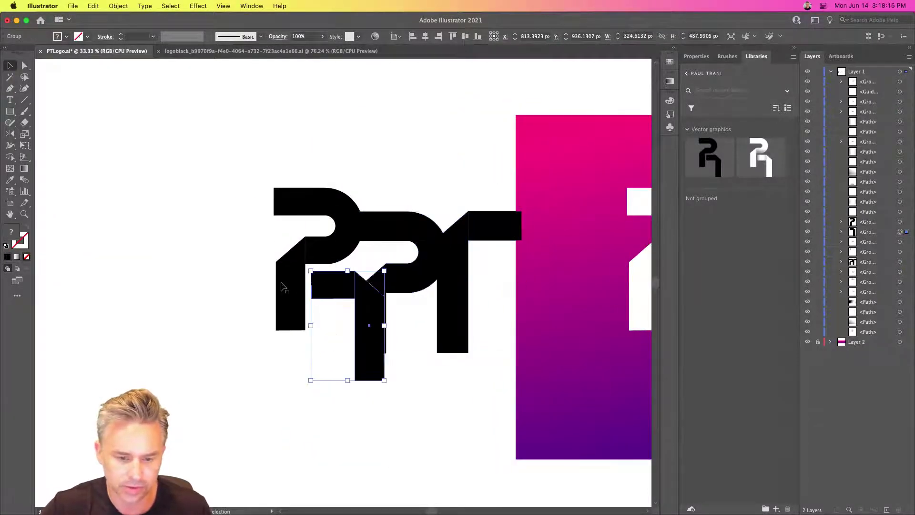
shift+click(294, 294)
drag(295, 297, 185, 286)
key(a)
key(v)
click(376, 245)
drag(362, 228, 97, 244)
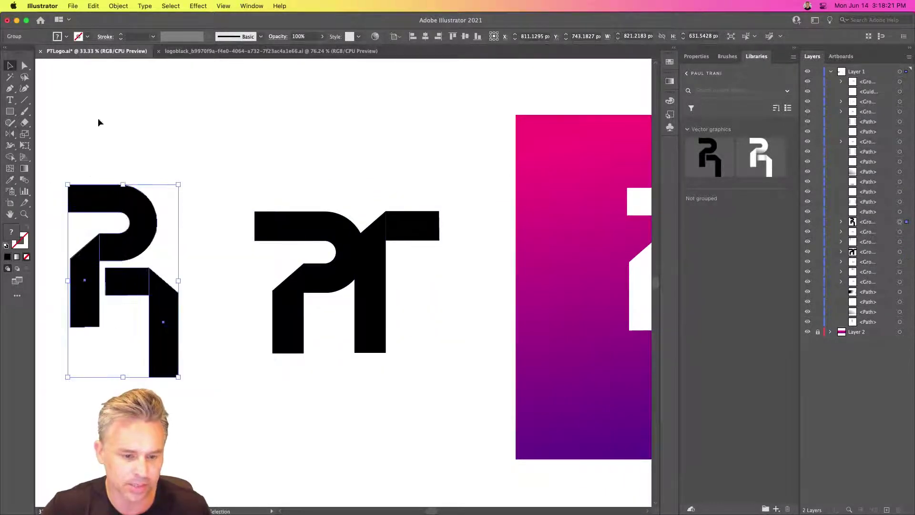
click(98, 123)
Ungroup the black side-by-side mark and move its T about 80 px left, deeper into the P
drag(127, 158, 213, 147)
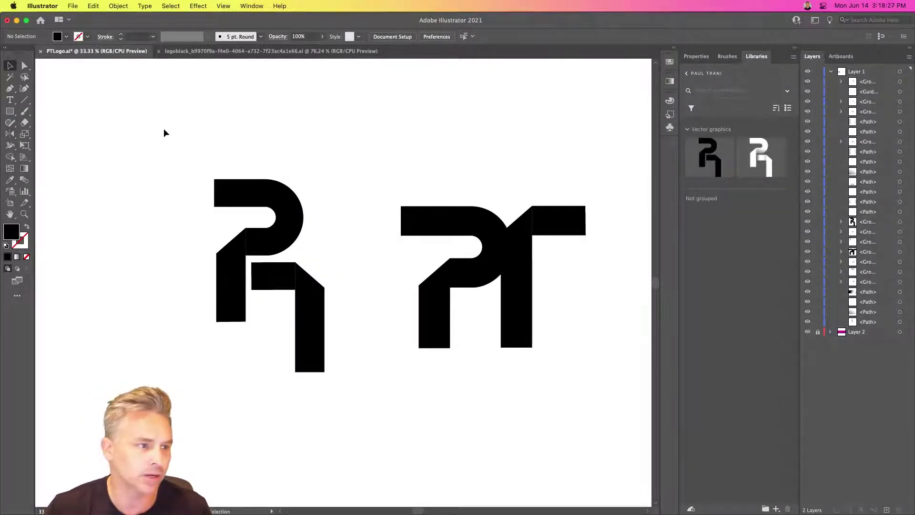
click(503, 321)
right_click(506, 319)
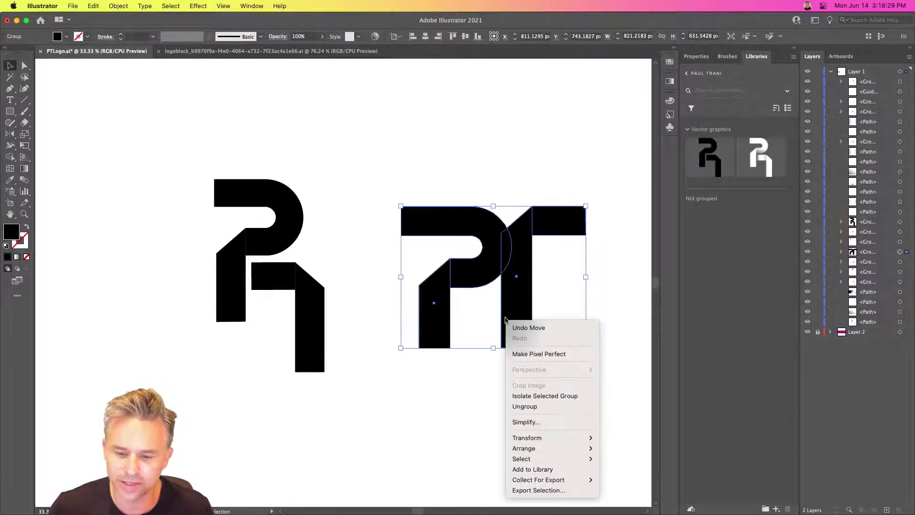
click(525, 406)
click(564, 193)
drag(564, 192, 531, 271)
key(shift+Left)
key(shift+Left)
key(shift+Left)
key(shift+Left)
key(shift+Left)
key(shift+Left)
key(shift+Left)
key(shift+Left)
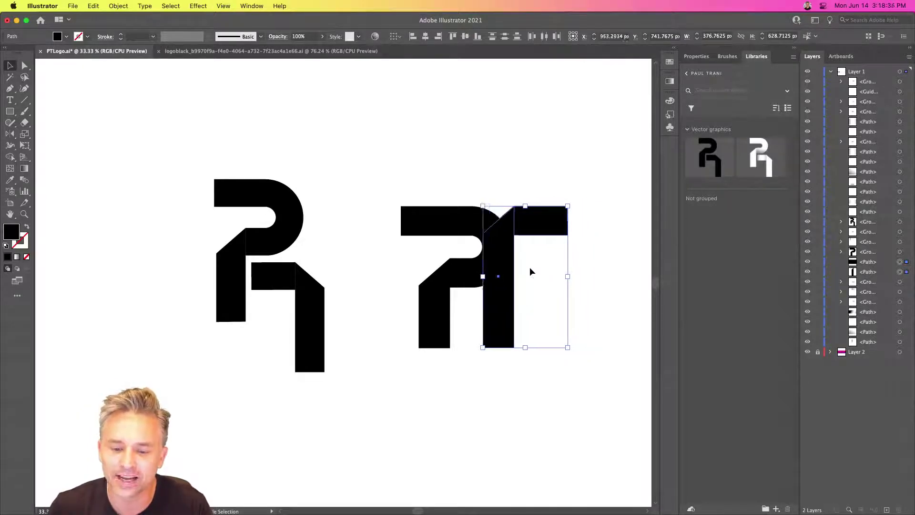
click(398, 111)
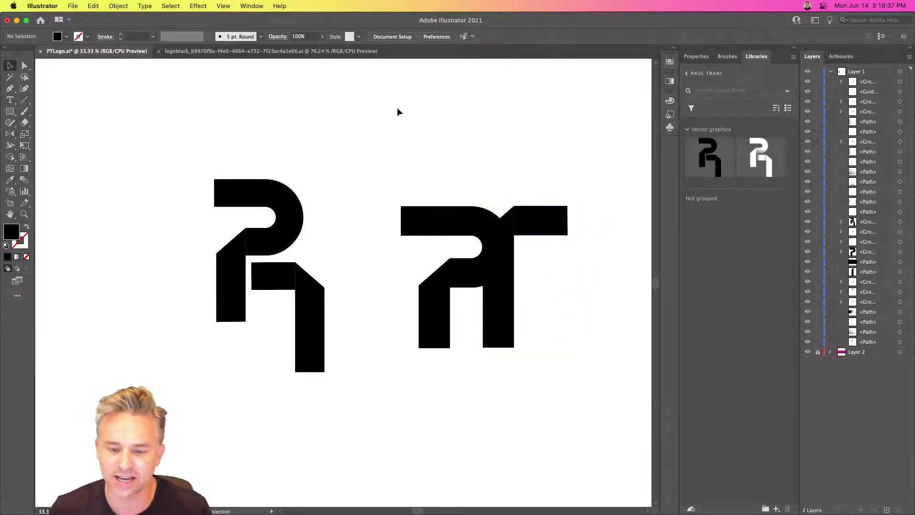
Nudge the T of the black side-by-side mark slightly back to the right
drag(557, 188, 511, 306)
key(Right)
key(Right)
key(Right)
key(Right)
key(Right)
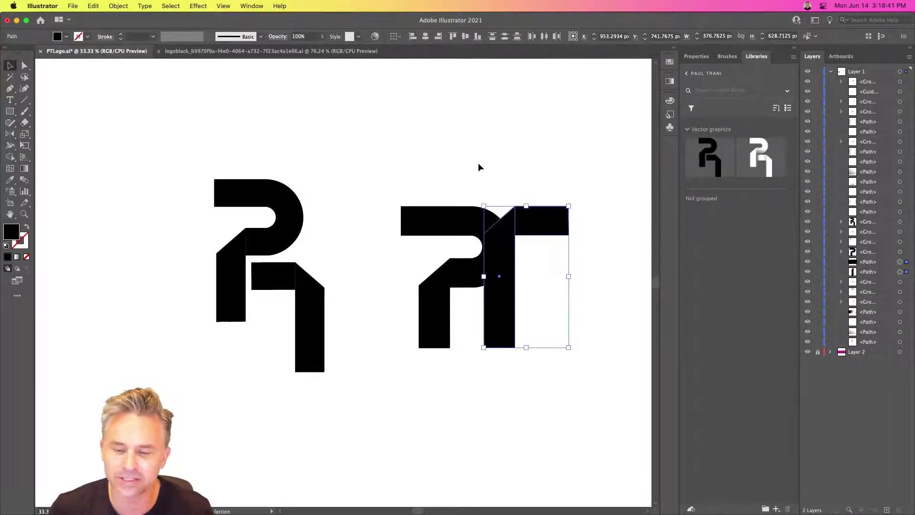
key(Right)
key(Right)
key(Right)
key(Right)
key(Right)
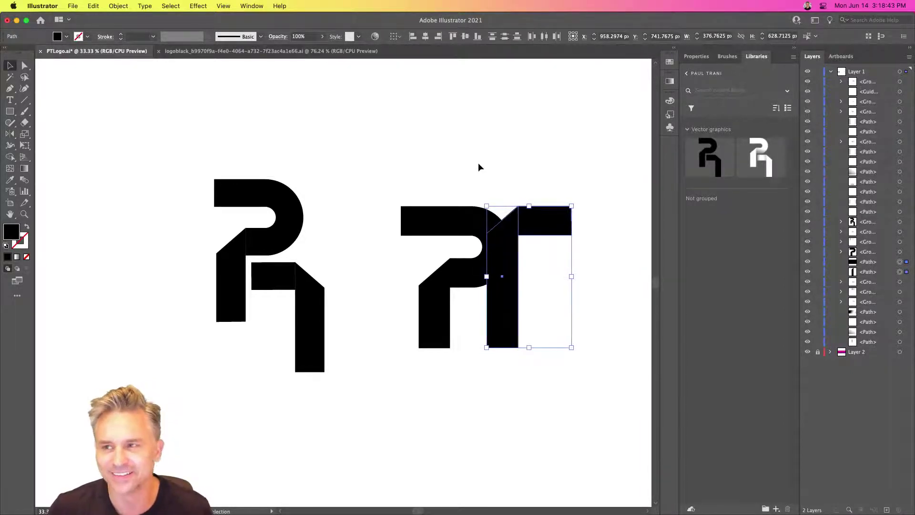
click(478, 167)
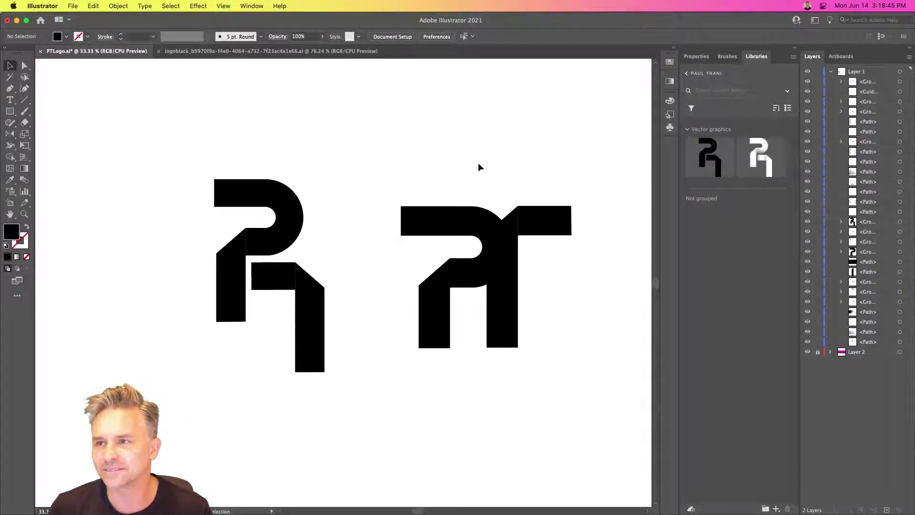
drag(162, 158, 340, 406)
click(341, 405)
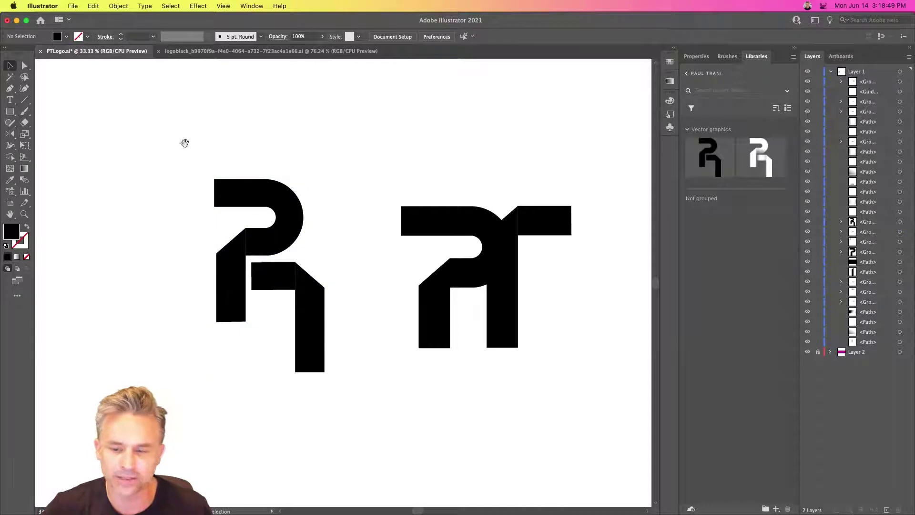
drag(184, 143, 182, 142)
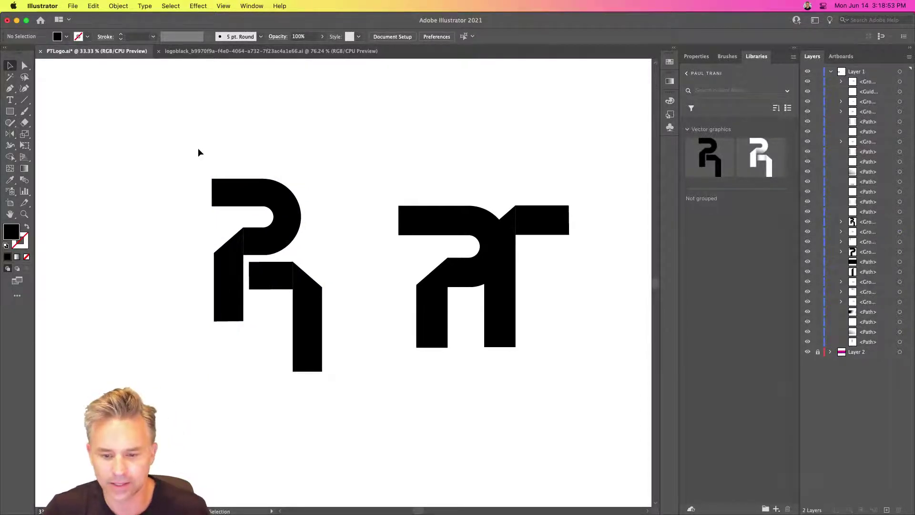
drag(158, 149, 351, 403)
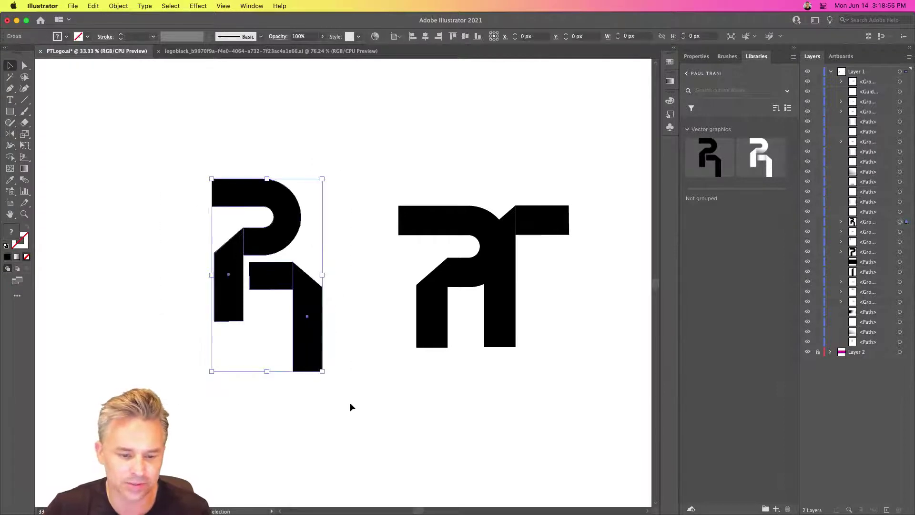
click(351, 402)
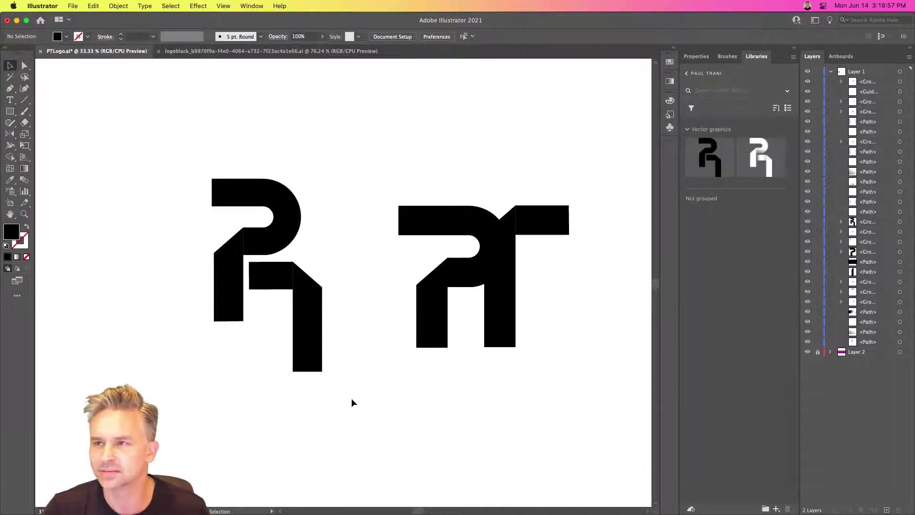
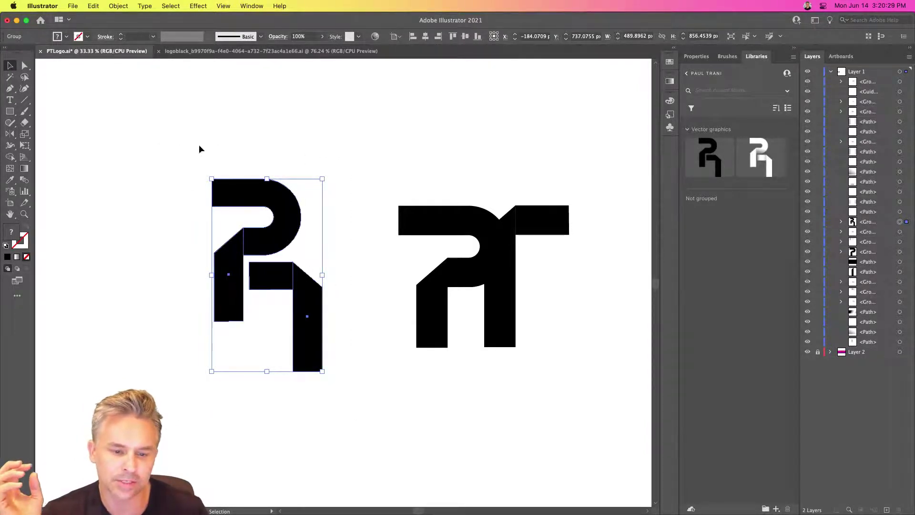
Switch to Chrome, view the logo on the designer's portfolio website in a new tab, and return to Illustrator
click(459, 500)
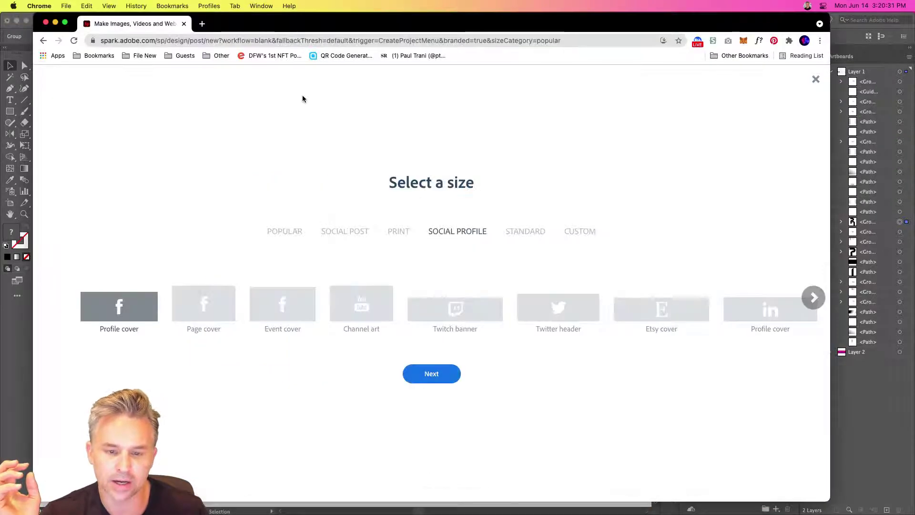
click(202, 23)
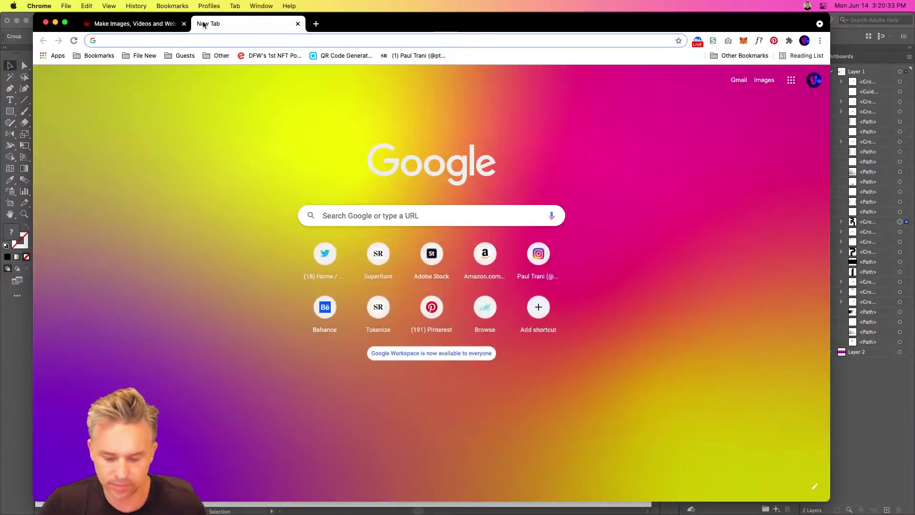
text(paul)
key(Return)
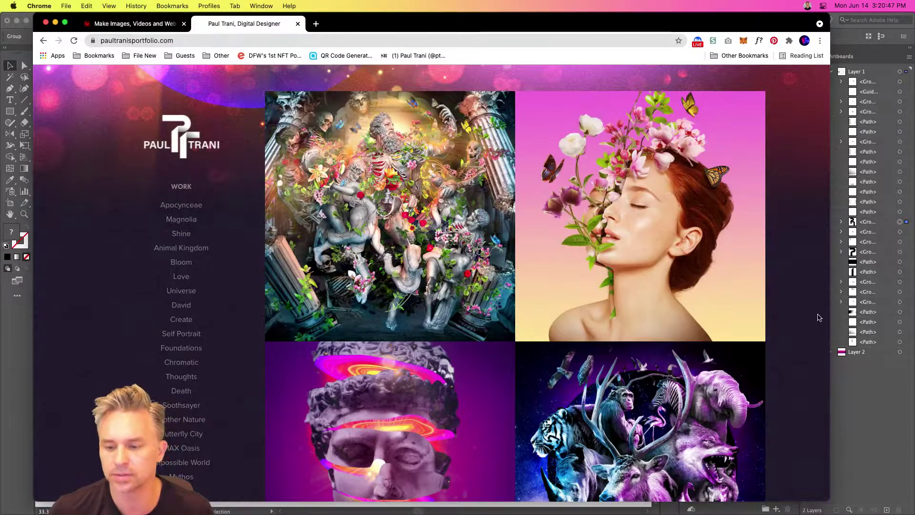
click(859, 403)
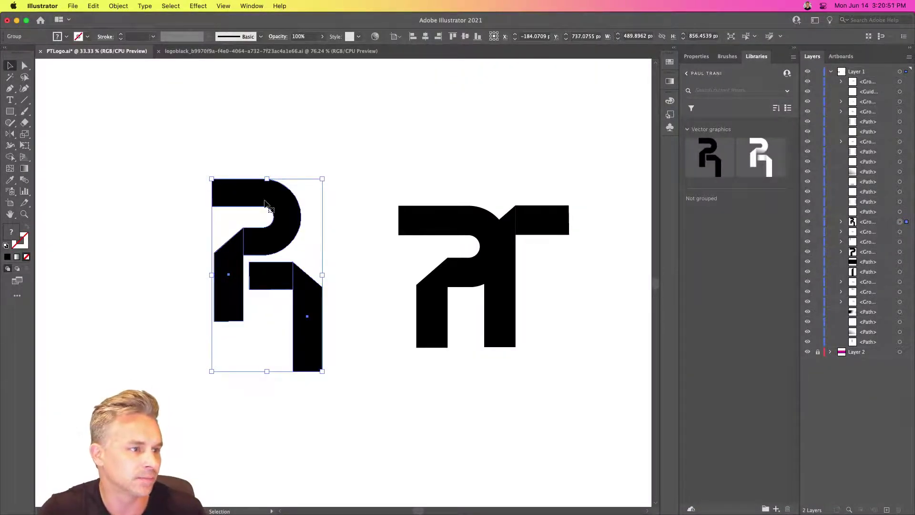
Examine the two PT vector graphics in the library and the white stacked mark on its gradient artboard
click(280, 159)
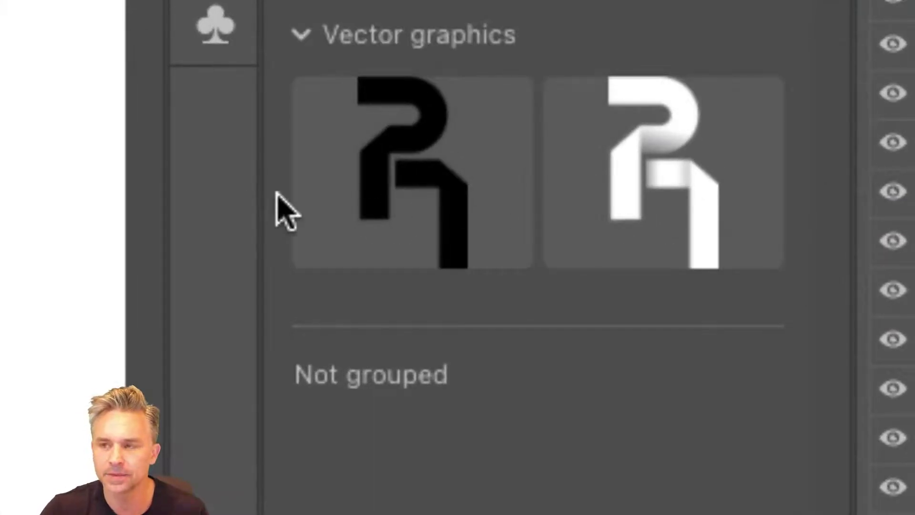
mouse_move(294, 210)
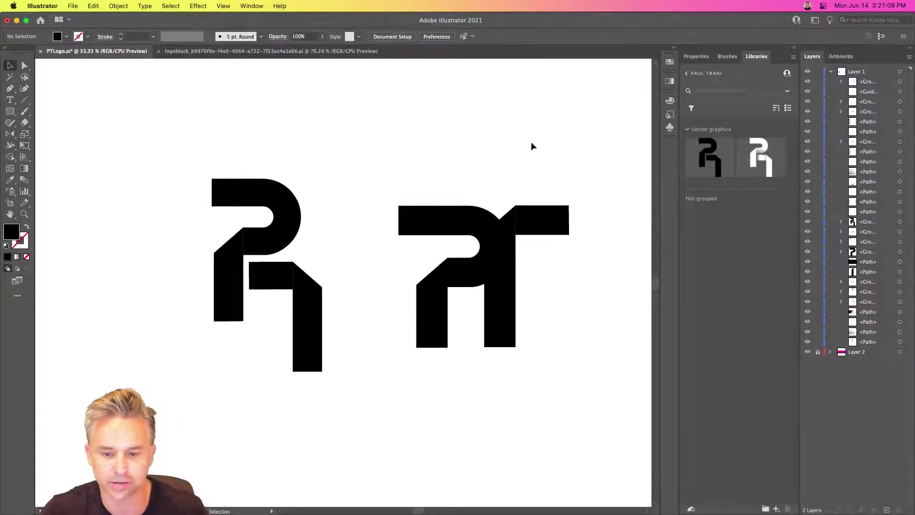
drag(531, 142, 168, 162)
drag(437, 194, 419, 182)
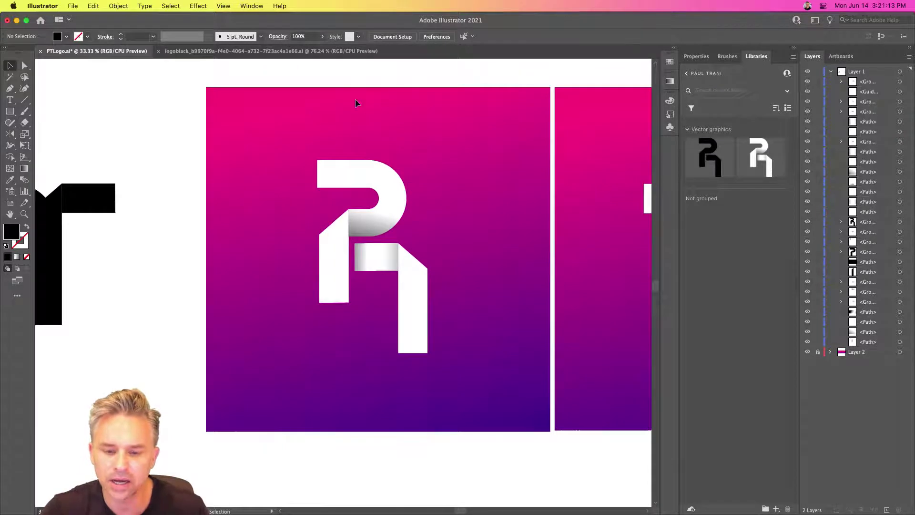
click(361, 223)
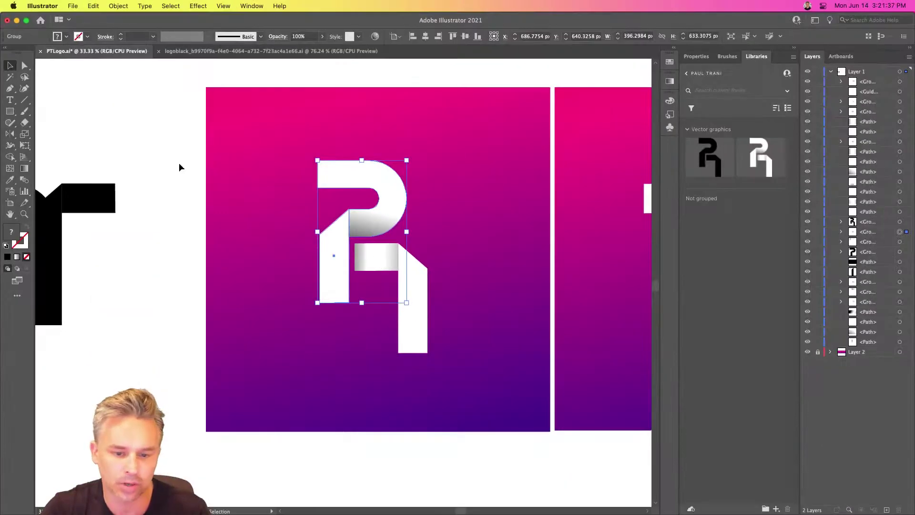
click(164, 152)
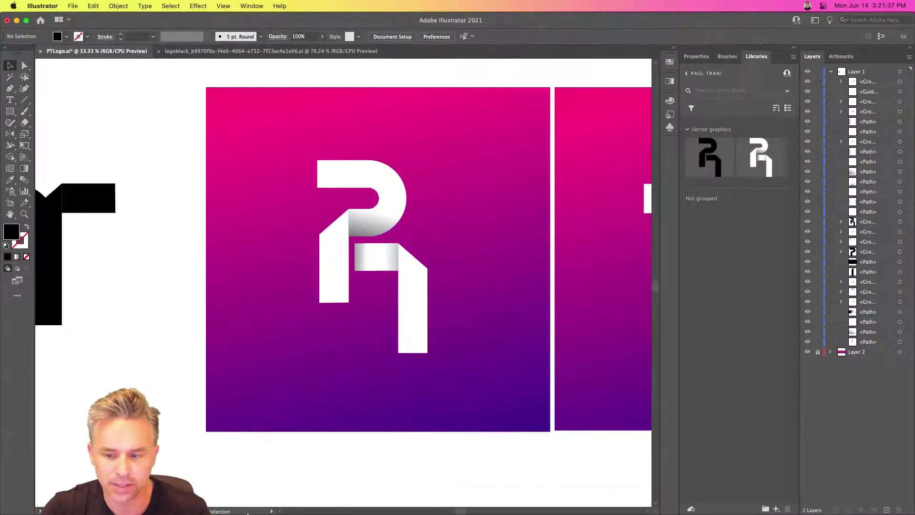
Switch to Adobe Spark in Chrome and create a blank post at the Facebook Profile cover size
mouse_move(491, 509)
click(454, 505)
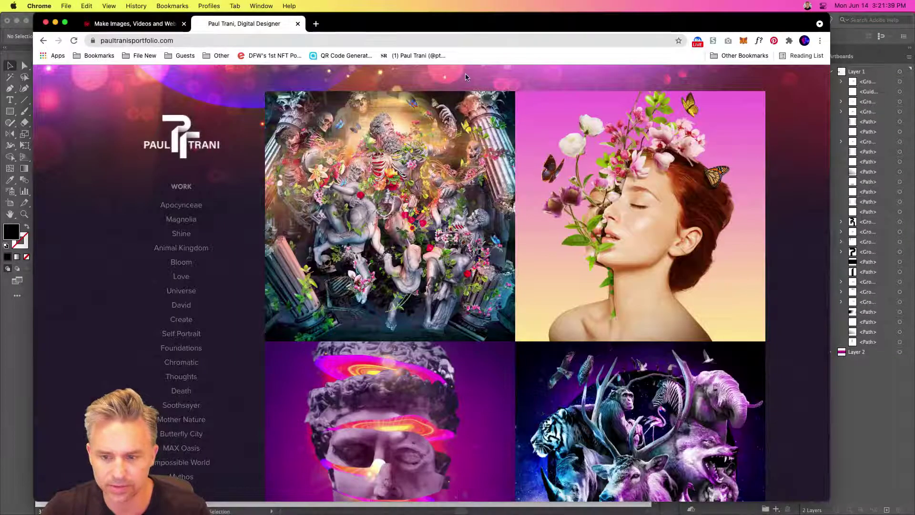
click(132, 30)
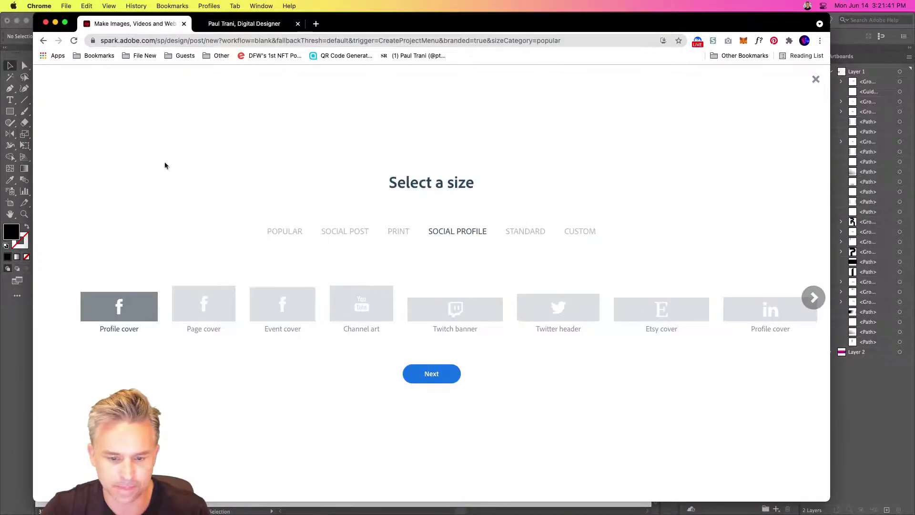
click(421, 378)
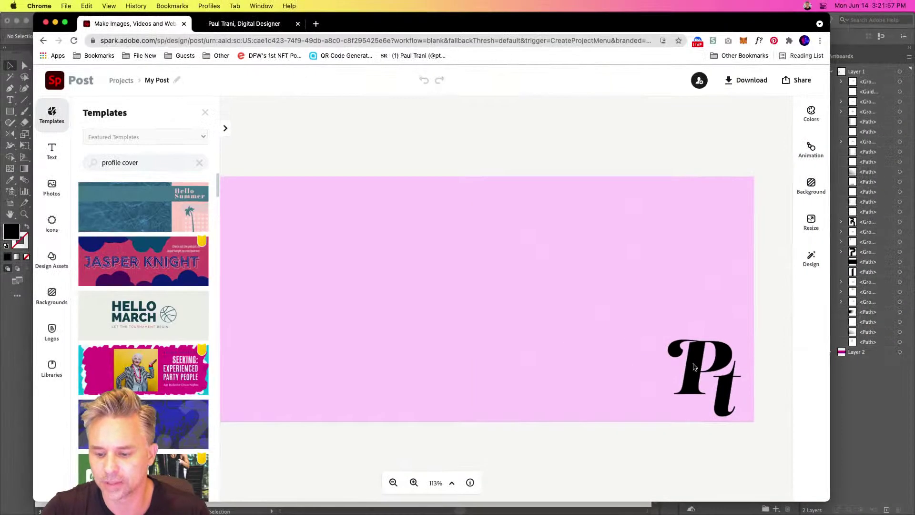
Check the templates in the designer's own library from the Spark post and return to the list of libraries
click(697, 379)
click(603, 148)
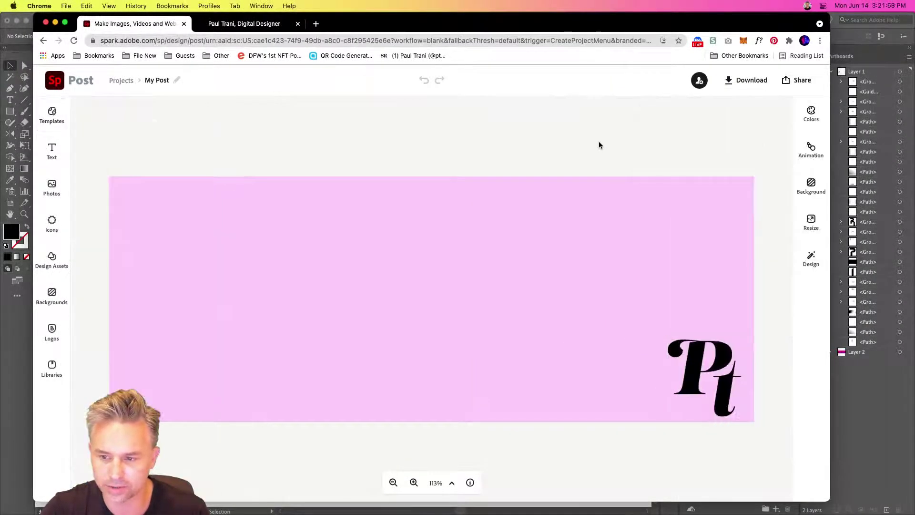
click(51, 368)
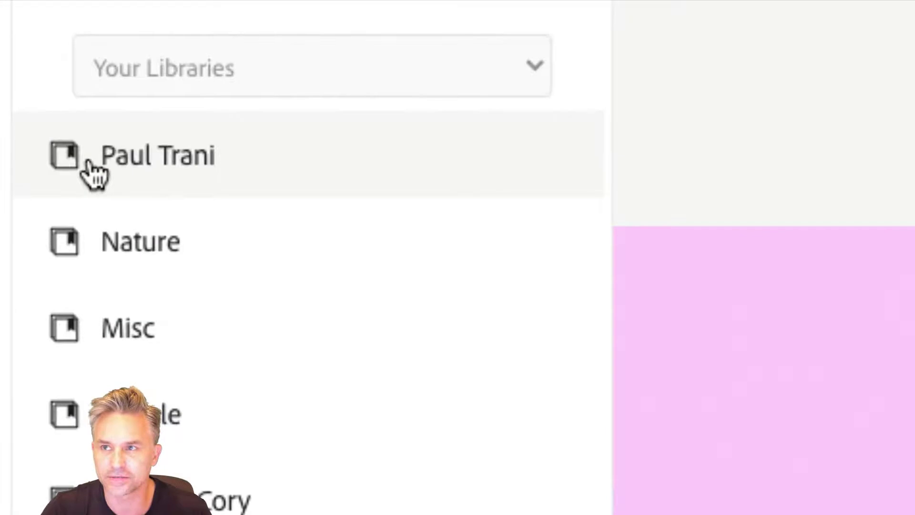
click(108, 162)
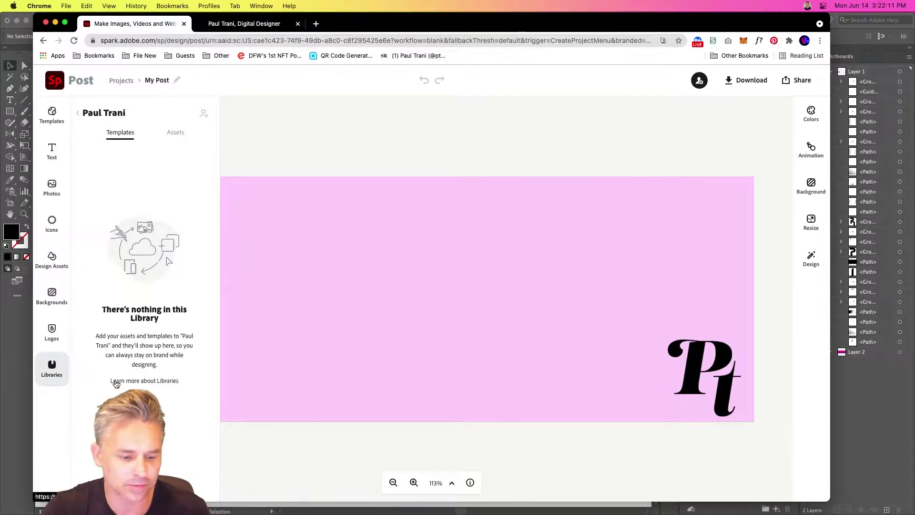
click(78, 113)
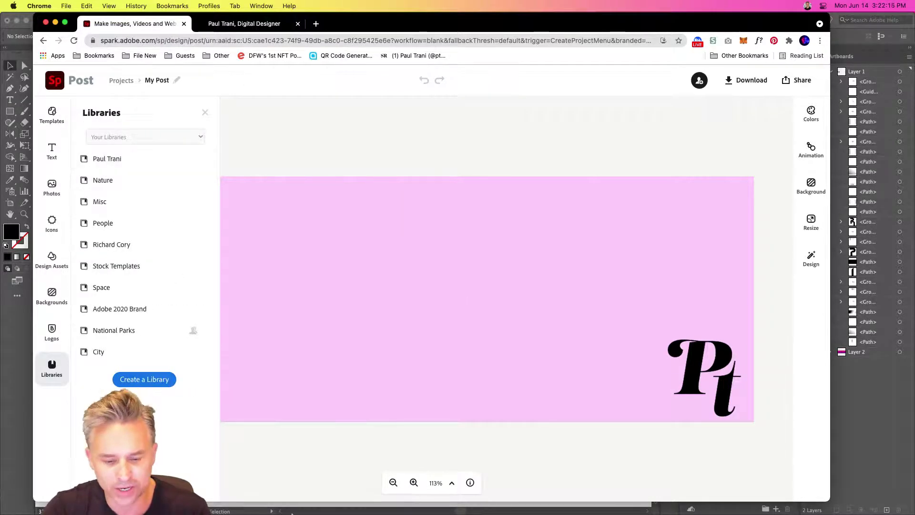
Switch to the Creative Cloud desktop app, check the cloud storage and file syncing status, and return to Chrome
mouse_move(292, 513)
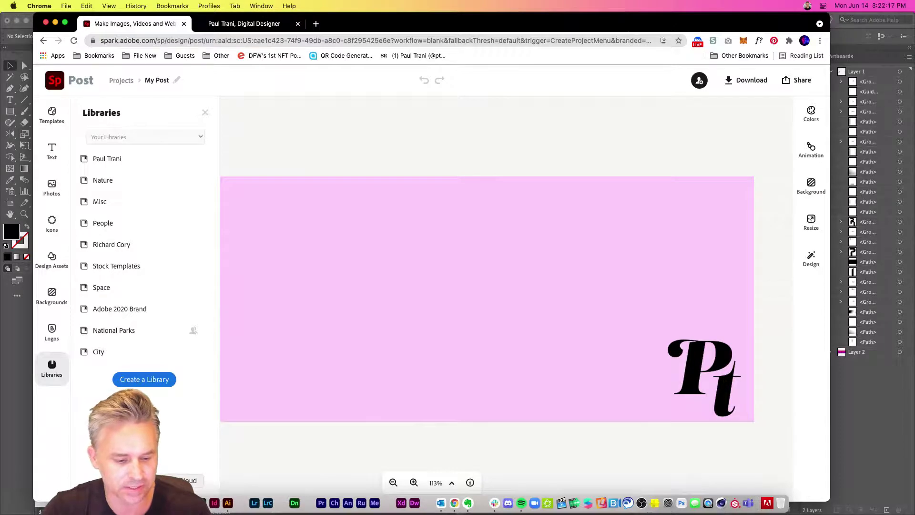
click(176, 503)
click(686, 49)
drag(586, 43, 438, 53)
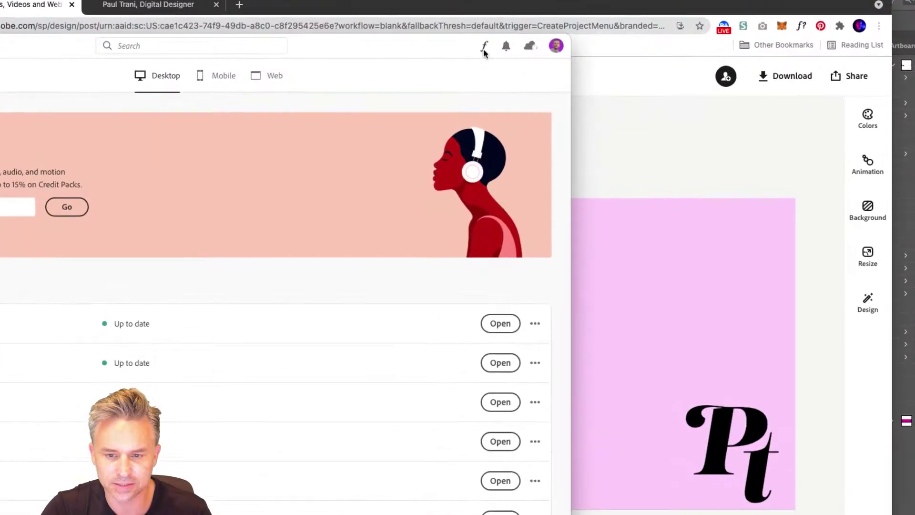
click(543, 56)
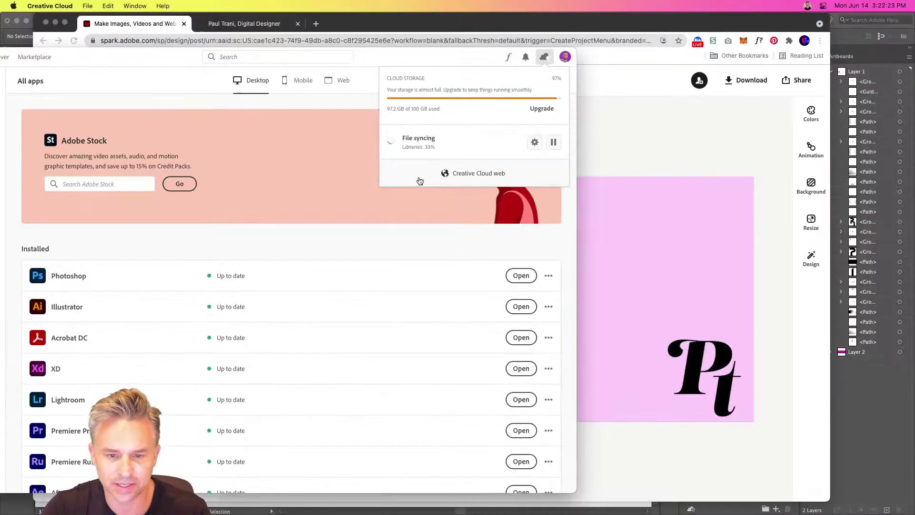
click(176, 111)
click(364, 30)
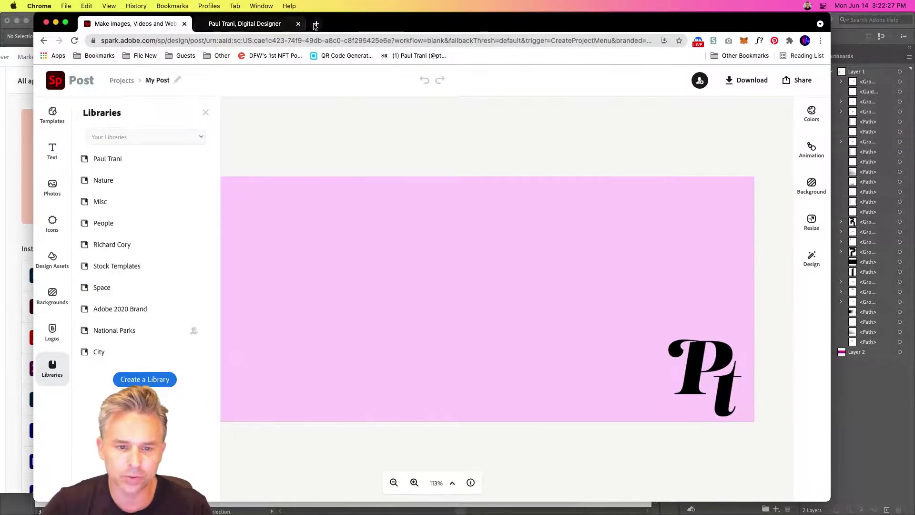
Open assets.adobe.com in a new browser tab and show the deleted files
click(316, 24)
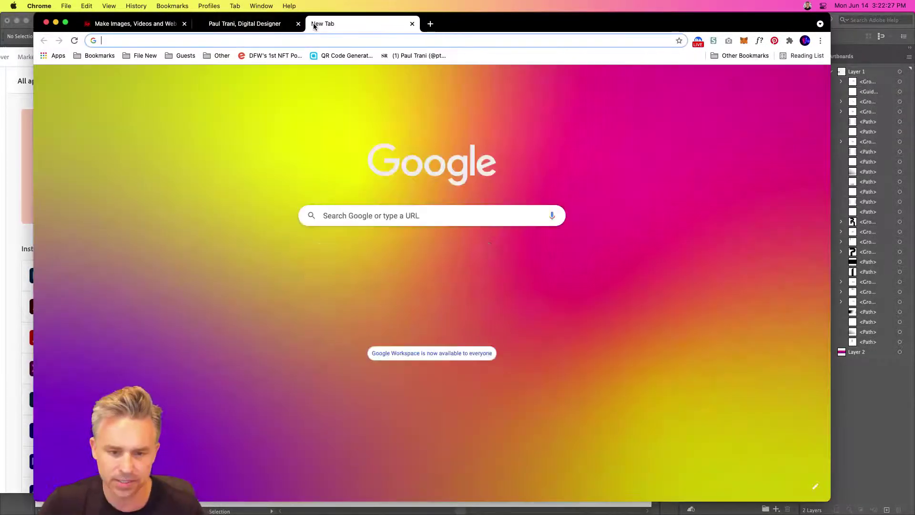
text(as)
key(Return)
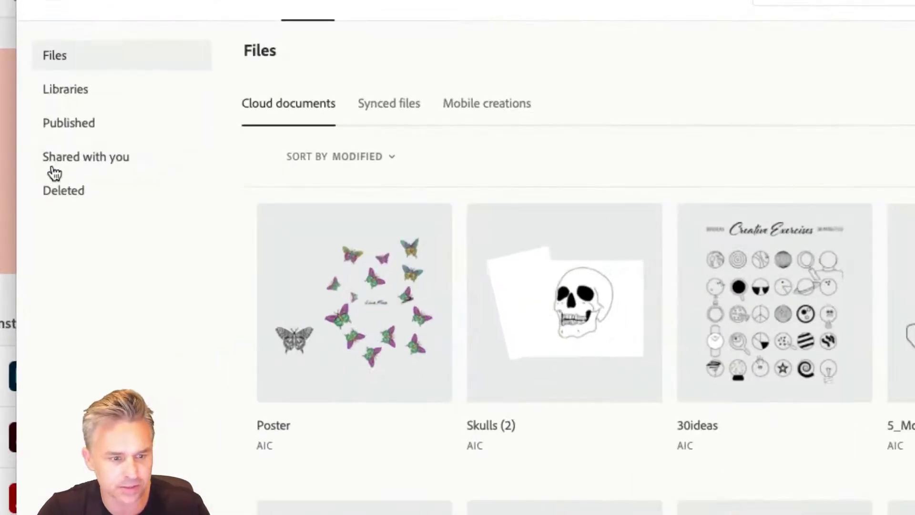
click(54, 193)
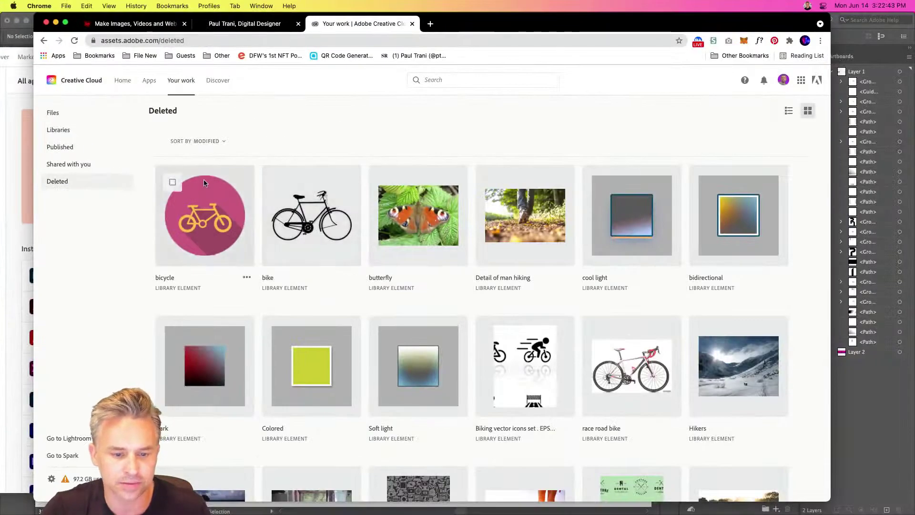
Try to permanently delete the deleted library elements from "bicycle" through "Colorado Mountains Vista"
click(172, 183)
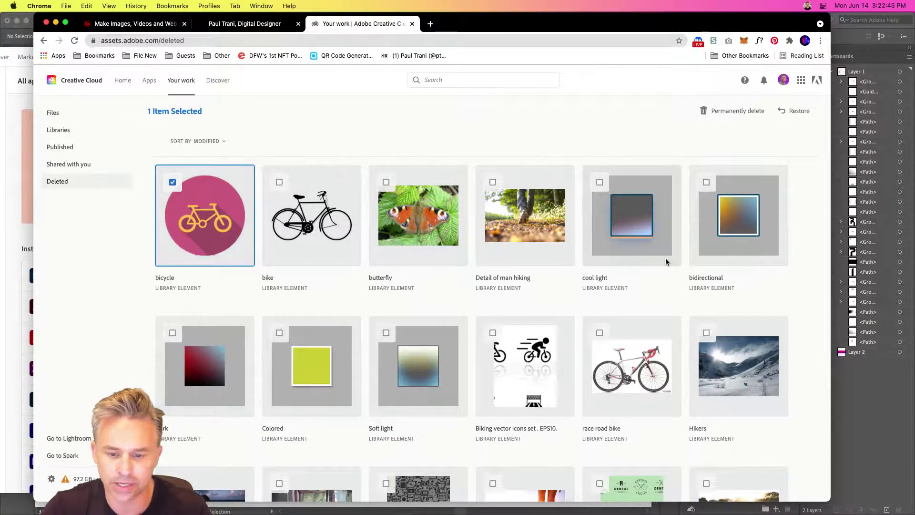
shift+click(706, 332)
scroll(705, 335, down, 15)
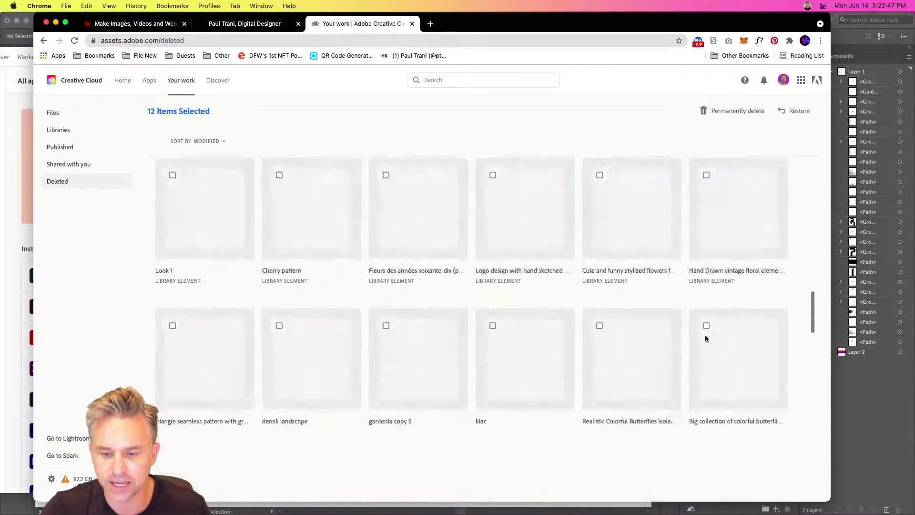
scroll(670, 257, down, 10)
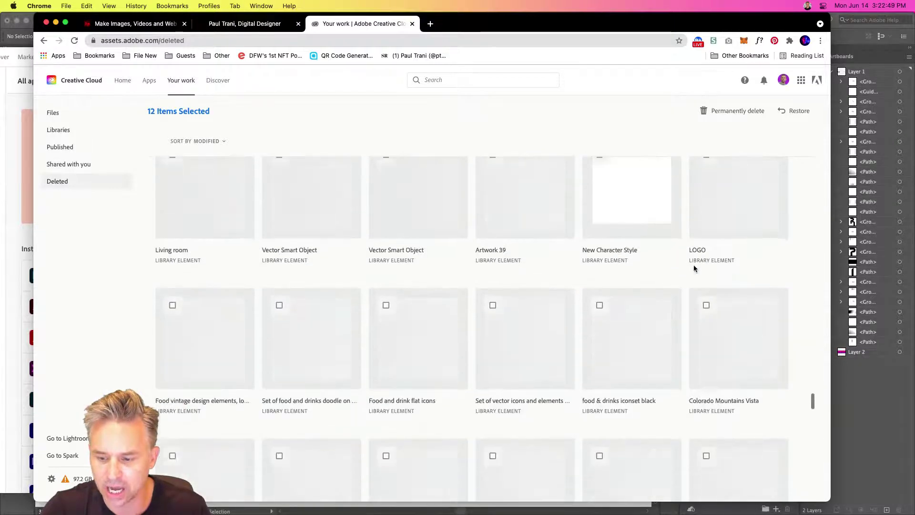
shift+click(706, 246)
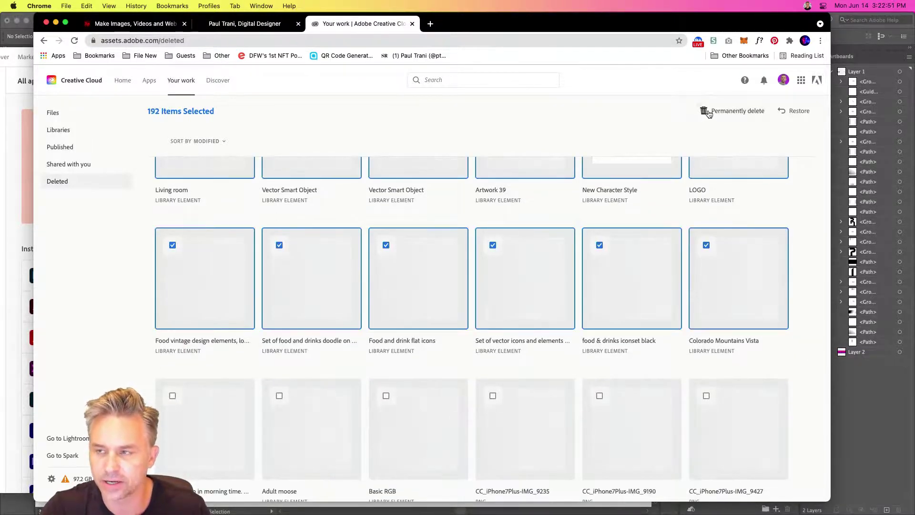
click(709, 111)
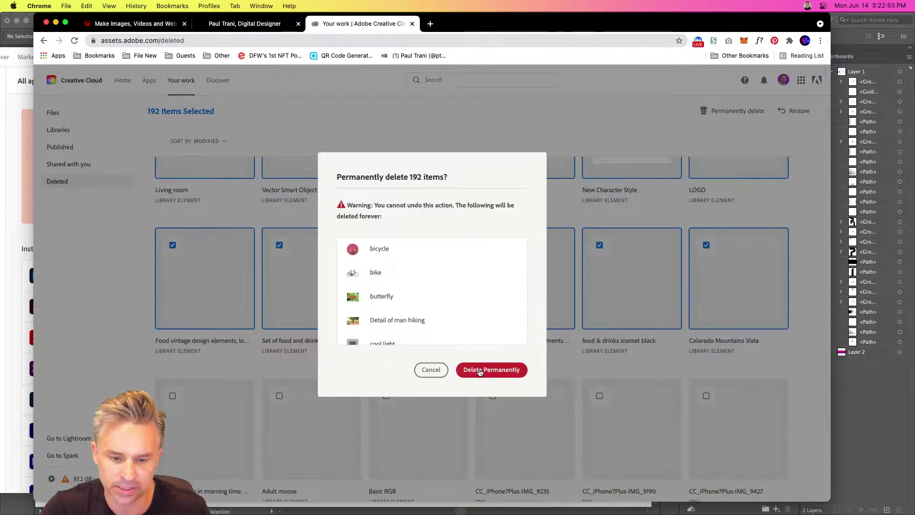
click(479, 371)
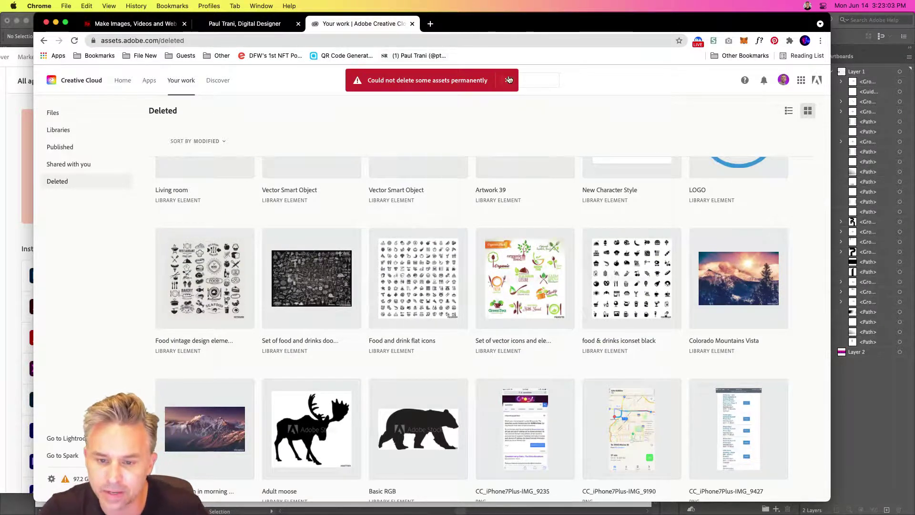
Look back through the deleted items, show the cloud documents, and return to Illustrator
scroll(476, 213, up, 20)
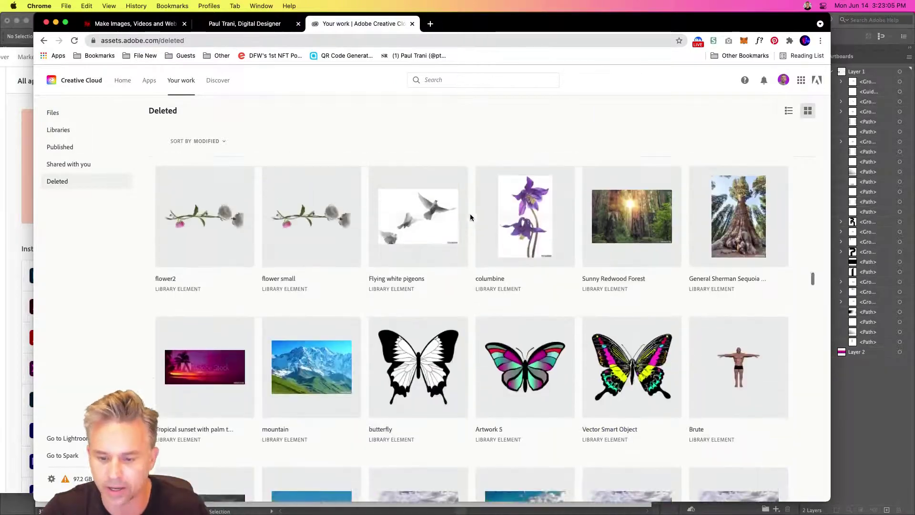
scroll(475, 222, up, 10)
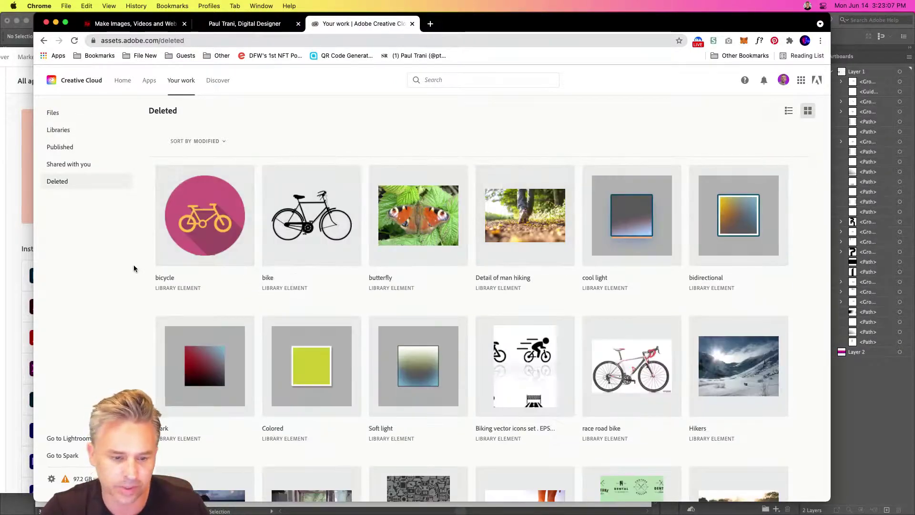
click(52, 112)
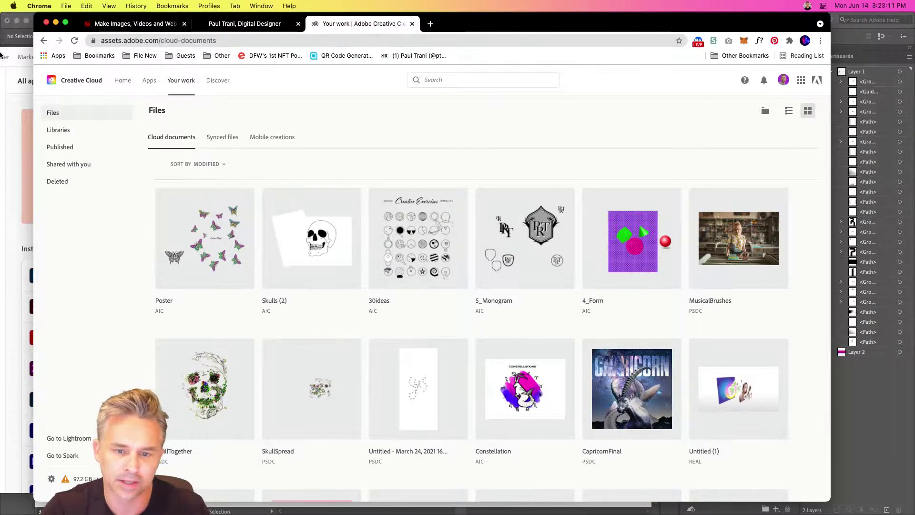
click(55, 23)
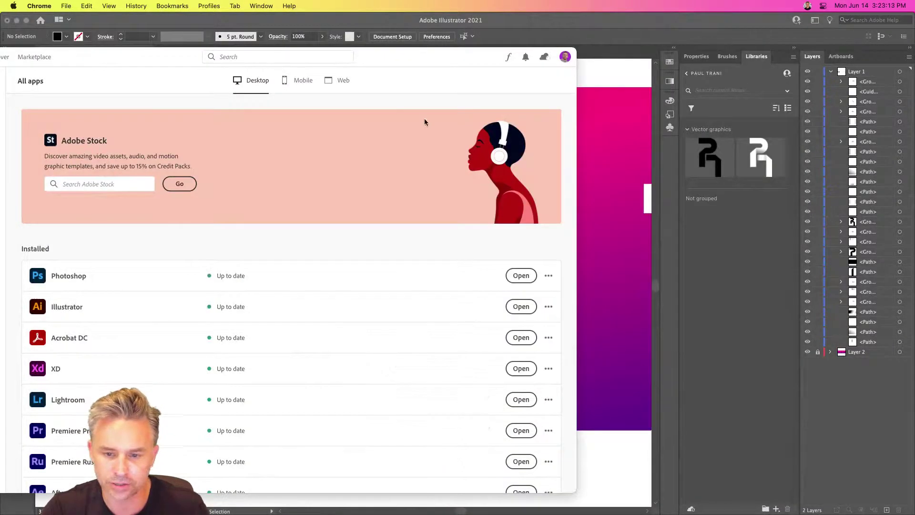
click(522, 21)
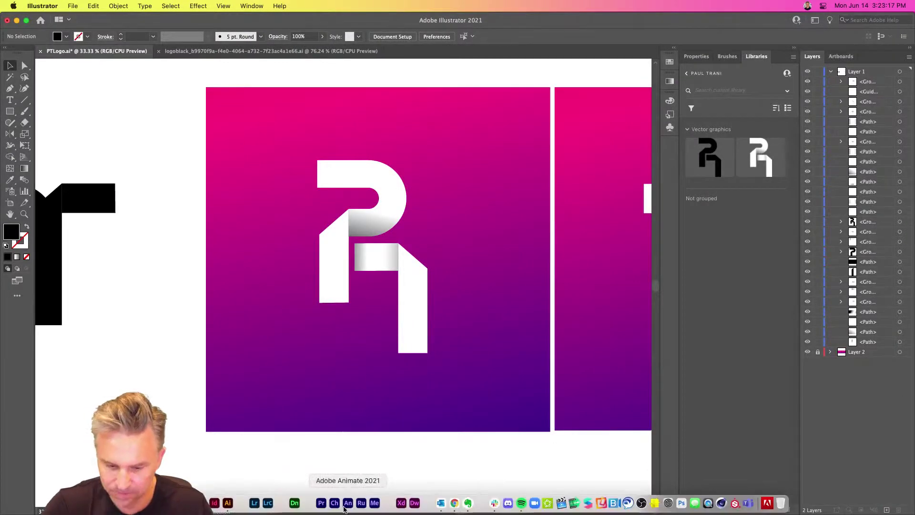
Switch back to the Spark post in Chrome and recheck the contents of the designer's own library
click(455, 505)
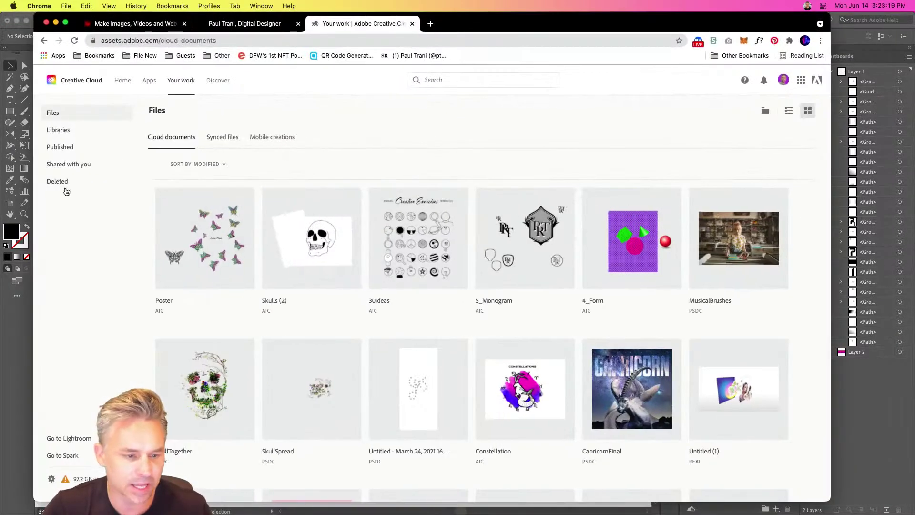
click(229, 23)
click(133, 24)
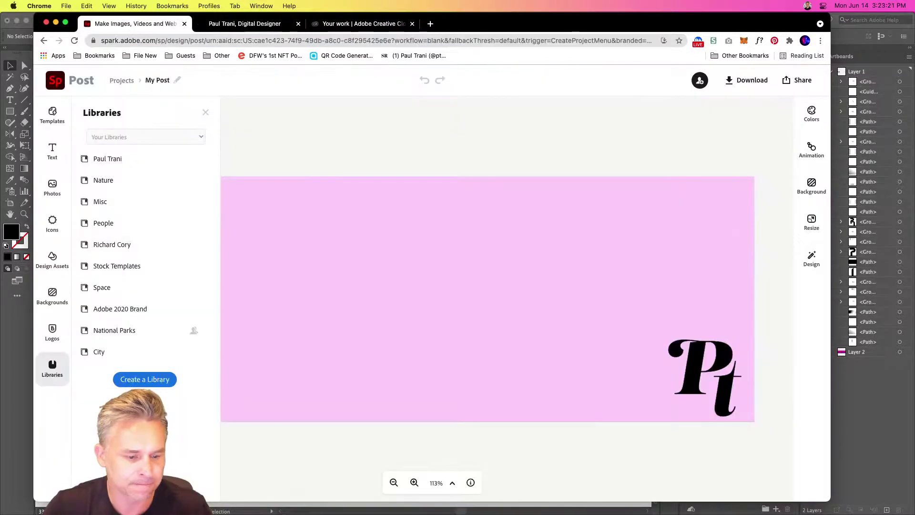
click(103, 159)
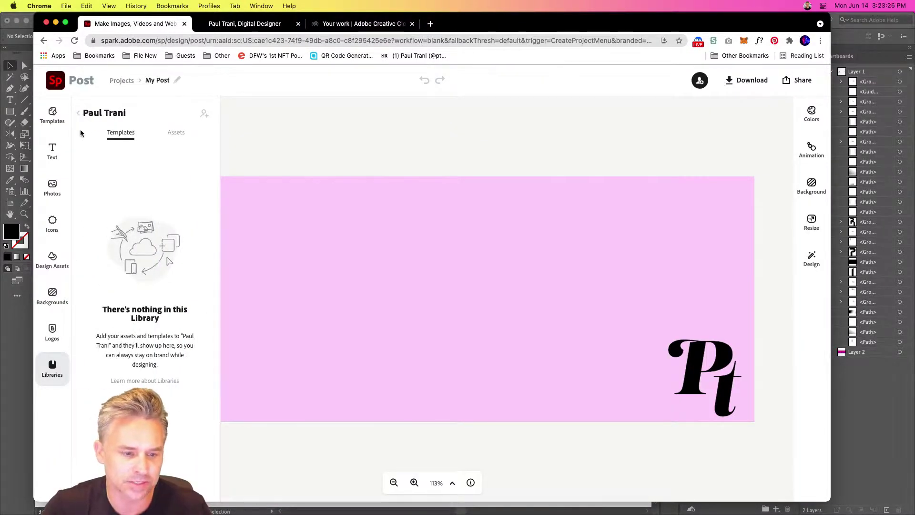
click(80, 114)
View the portfolio website in Chrome again and return to the profile cover templates in the Spark post
click(55, 22)
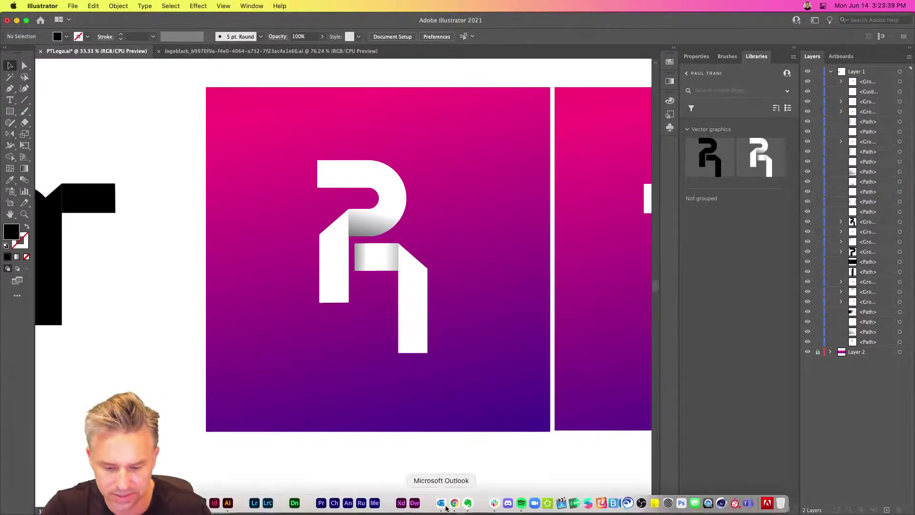
click(454, 503)
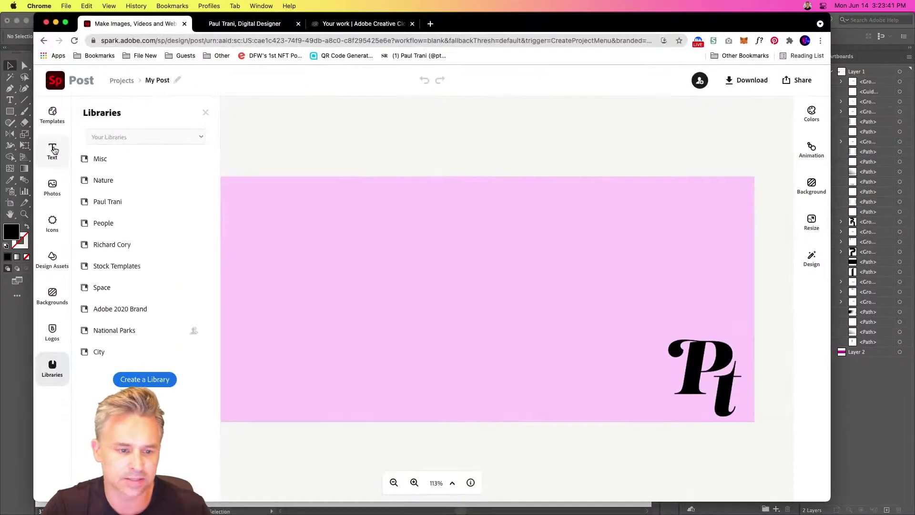
click(210, 24)
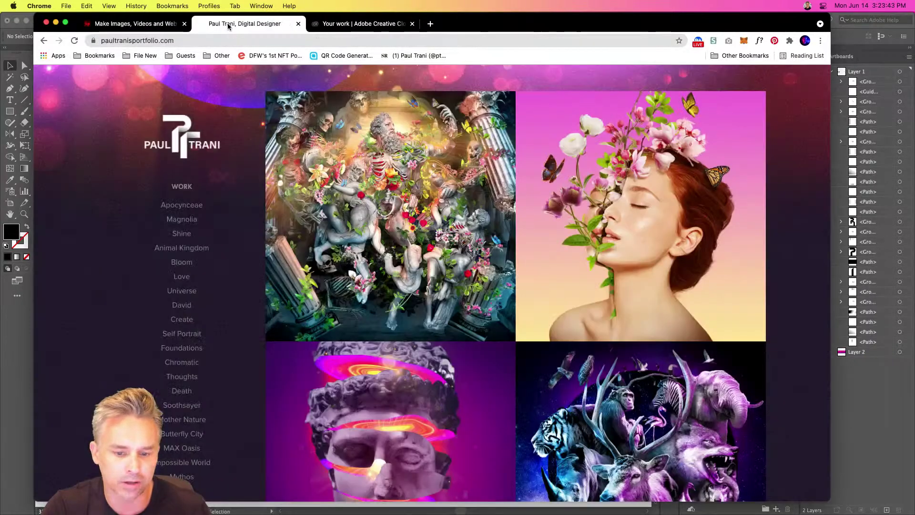
click(80, 26)
click(52, 113)
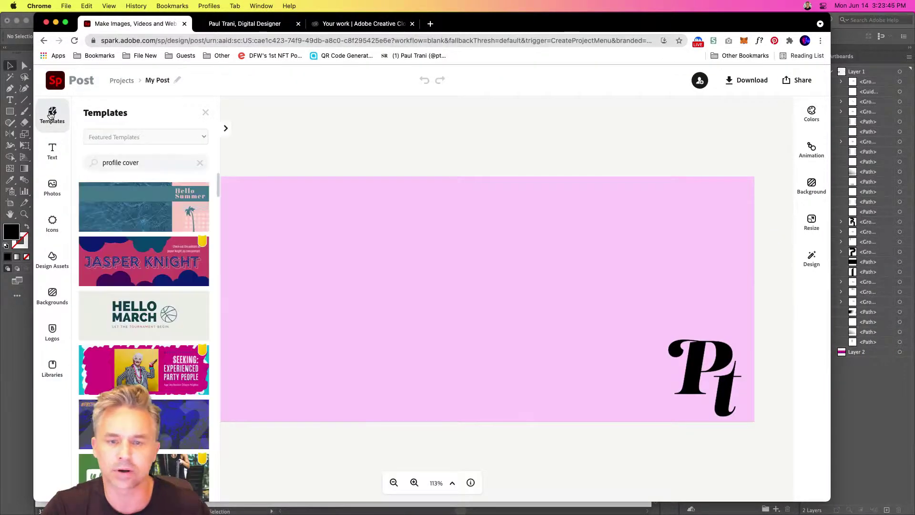